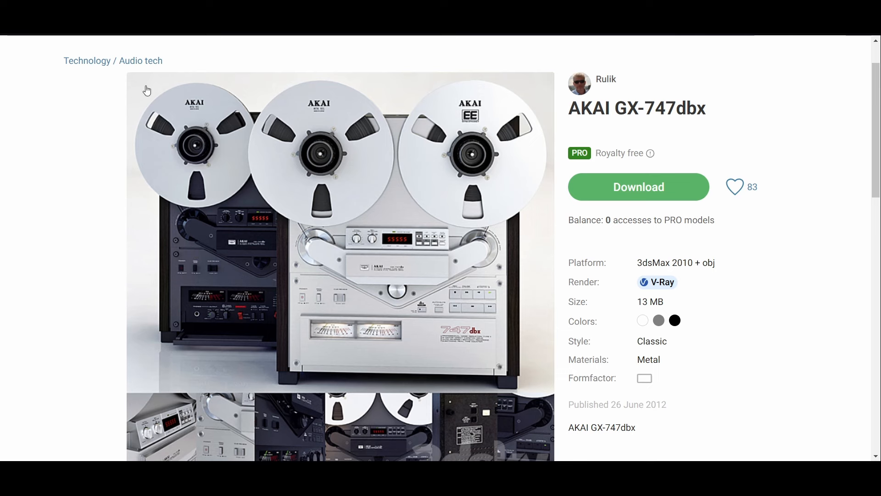
# Switch to the Pinterest page and browse its product shots for lighting and composition references, including shoes, watches, cameras and bottles among rocks
pyautogui.click(225, 10)
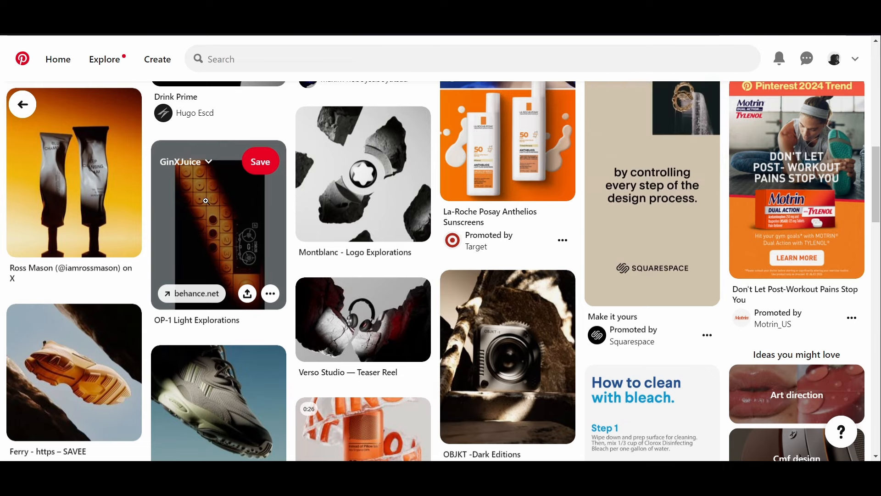
pyautogui.scroll(4, 206, 201)
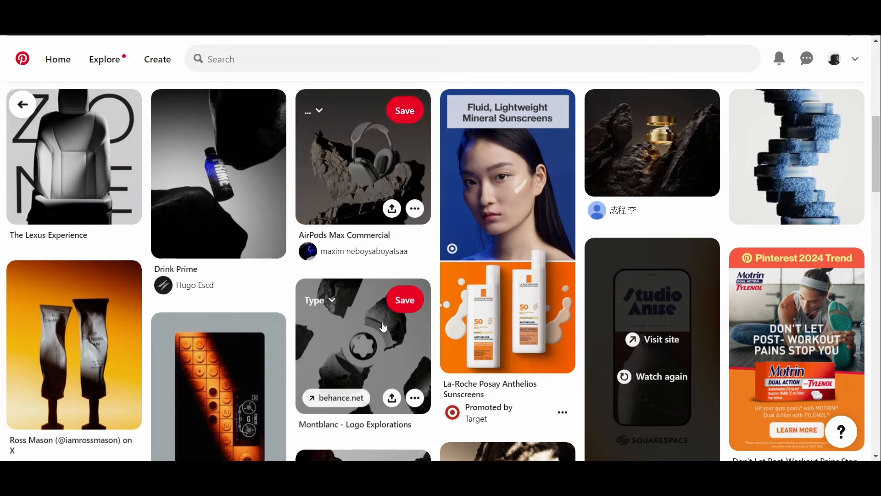
pyautogui.scroll(1, 134, 349)
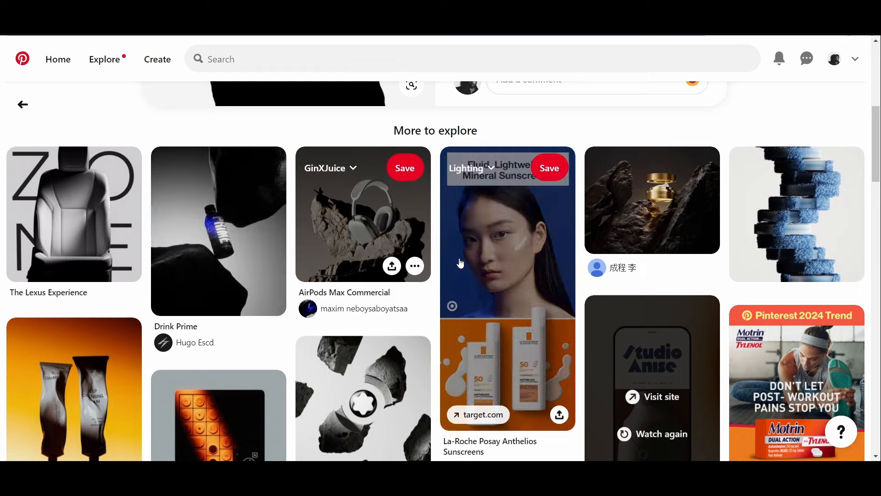
pyautogui.scroll(1, 217, 269)
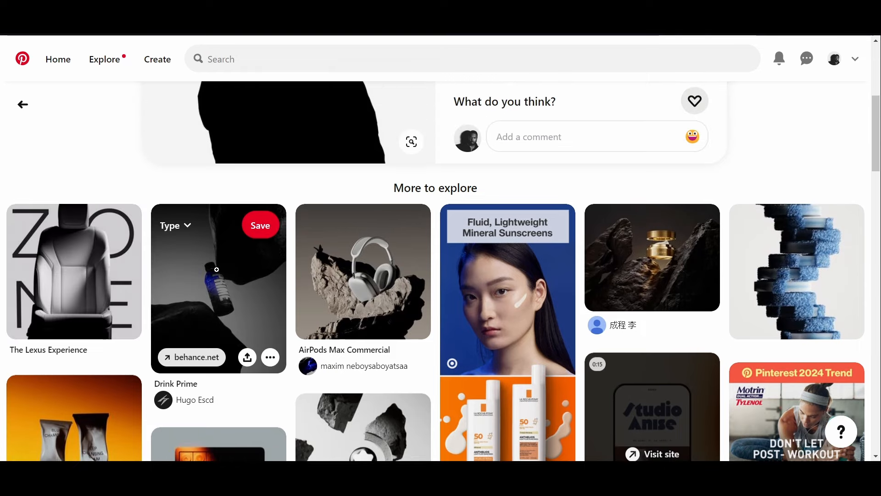
pyautogui.scroll(-3, 218, 271)
pyautogui.scroll(-2, 218, 274)
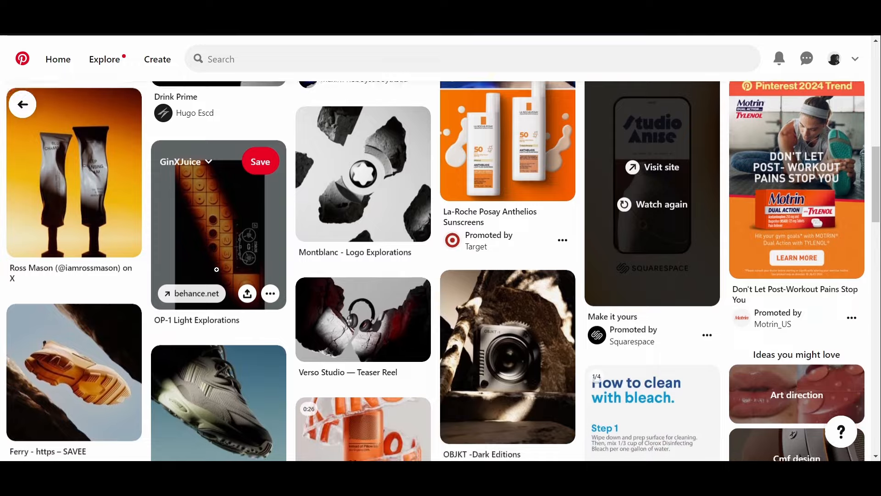
pyautogui.scroll(-2, 296, 190)
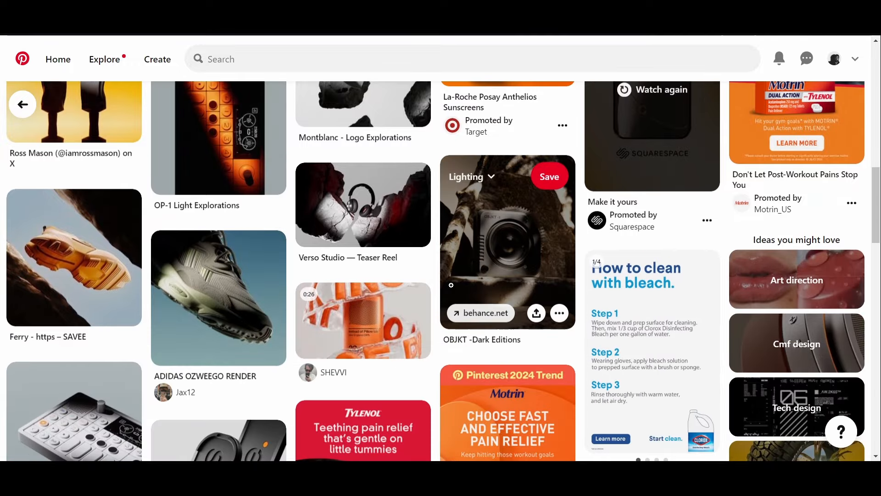
pyautogui.scroll(-2, 339, 277)
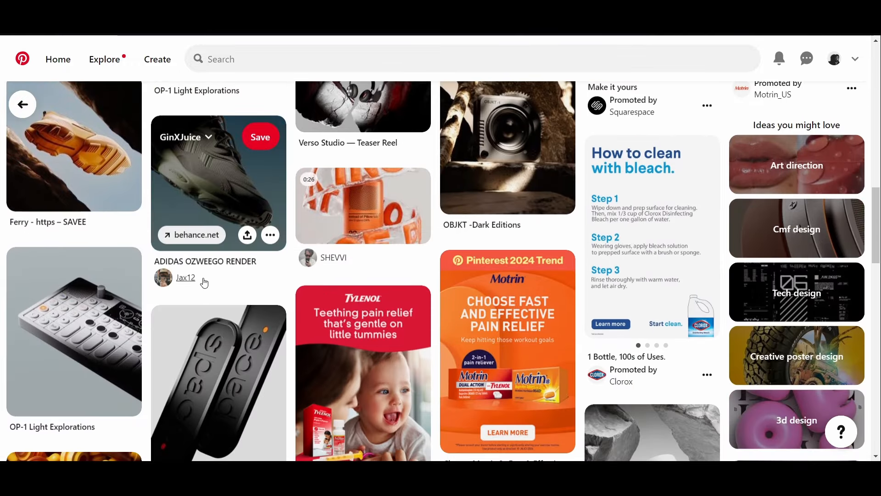
pyautogui.scroll(-2, 205, 282)
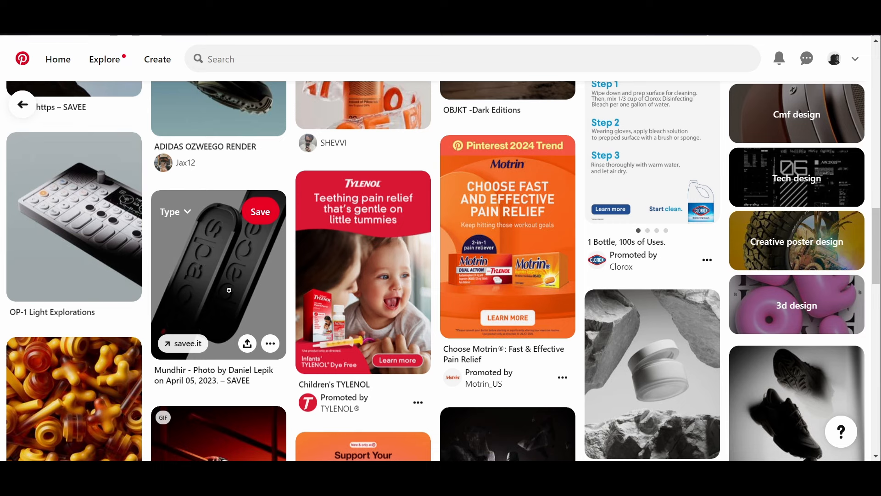
pyautogui.moveTo(122, 285)
pyautogui.scroll(-6, 125, 236)
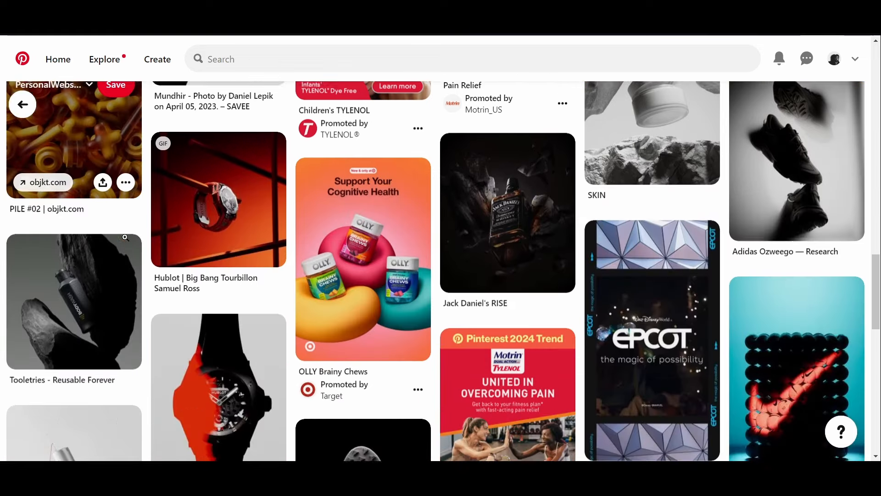
pyautogui.scroll(1, 124, 237)
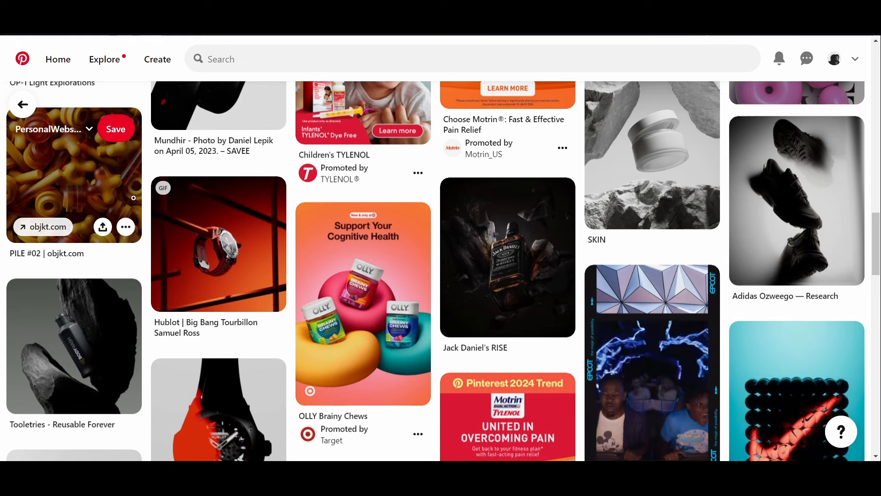
pyautogui.scroll(-1, 134, 197)
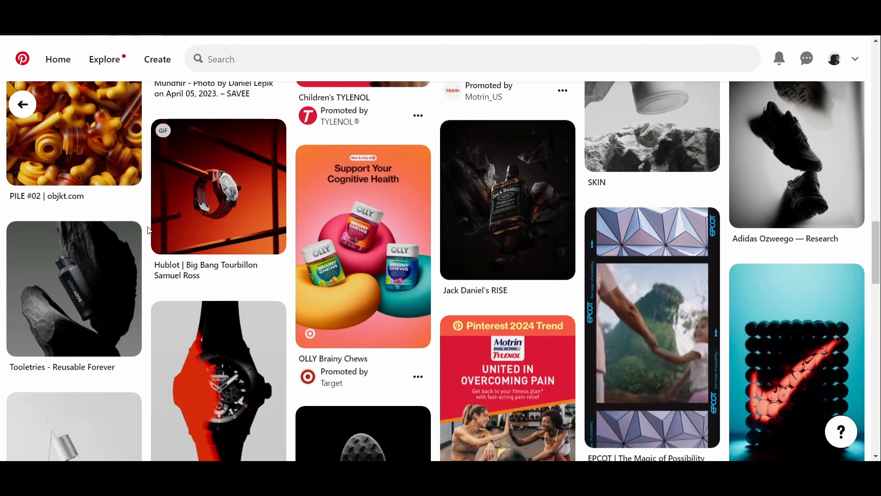
pyautogui.scroll(-1, 149, 231)
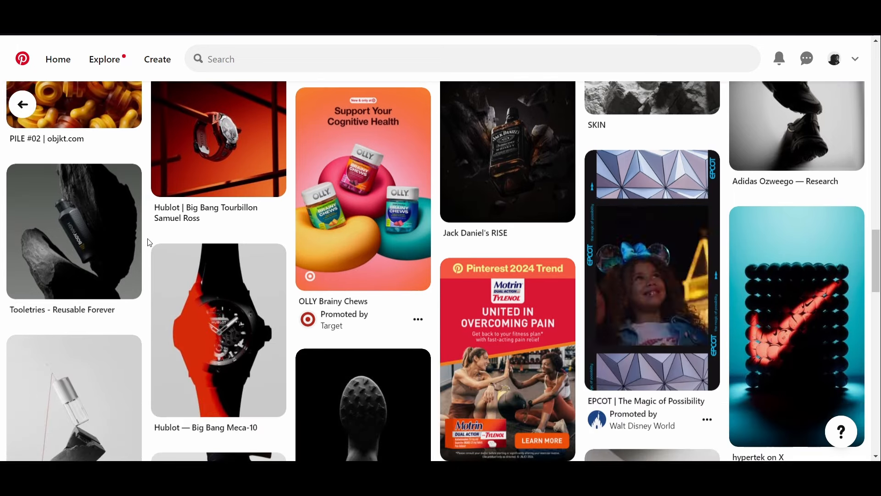
pyautogui.scroll(-2, 148, 241)
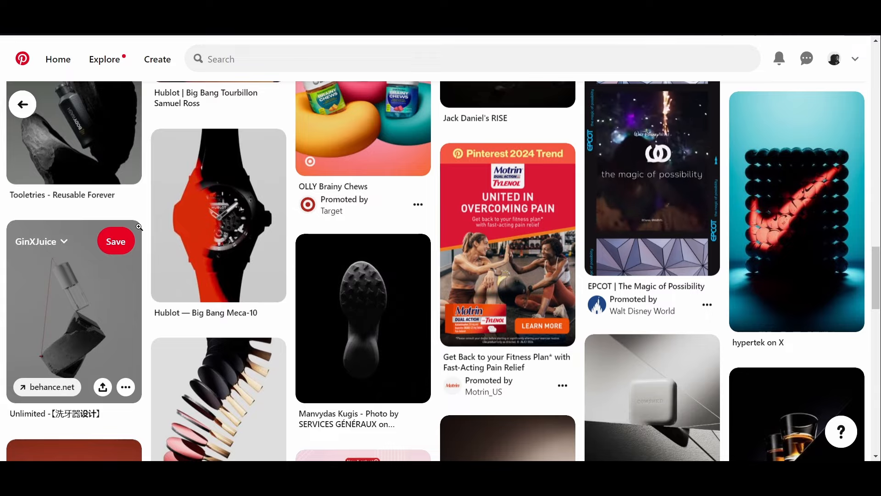
pyautogui.scroll(2, 139, 227)
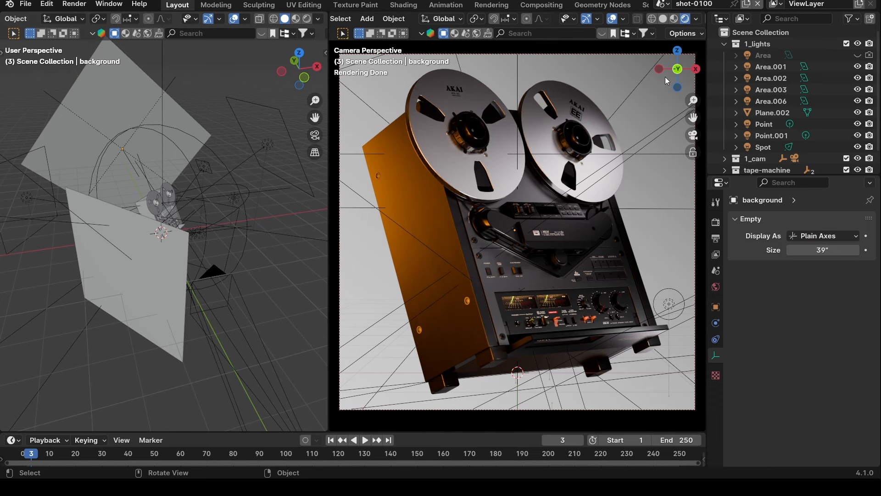
# Switch to Blender and change the active scene from shot-0100 to Assets
pyautogui.click(662, 4)
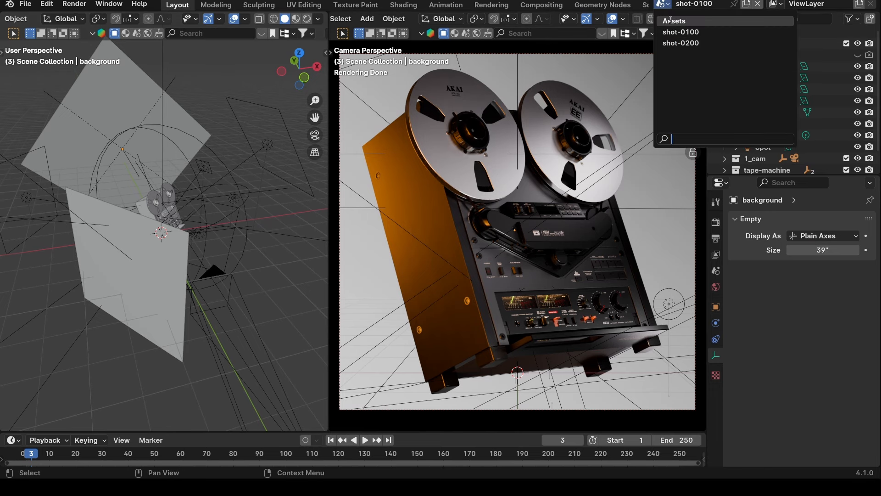
pyautogui.click(674, 21)
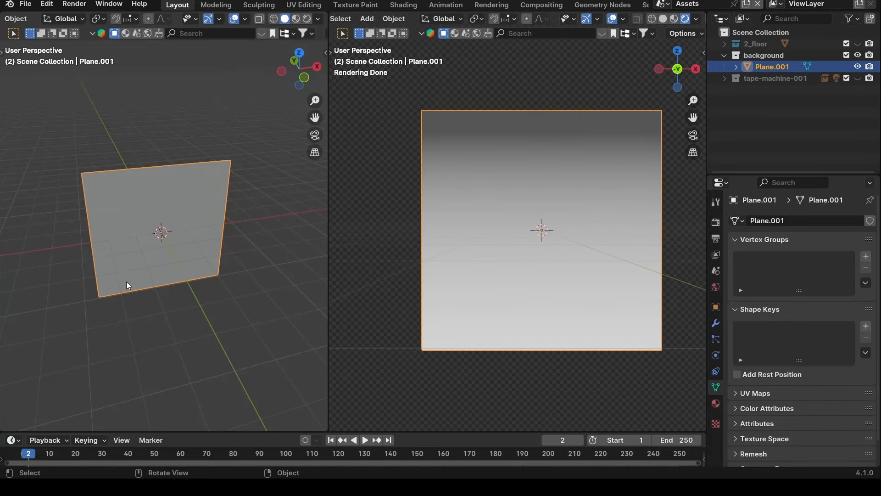
pyautogui.moveTo(140, 281); pyautogui.dragTo(152, 262, button='middle')
pyautogui.click(662, 4)
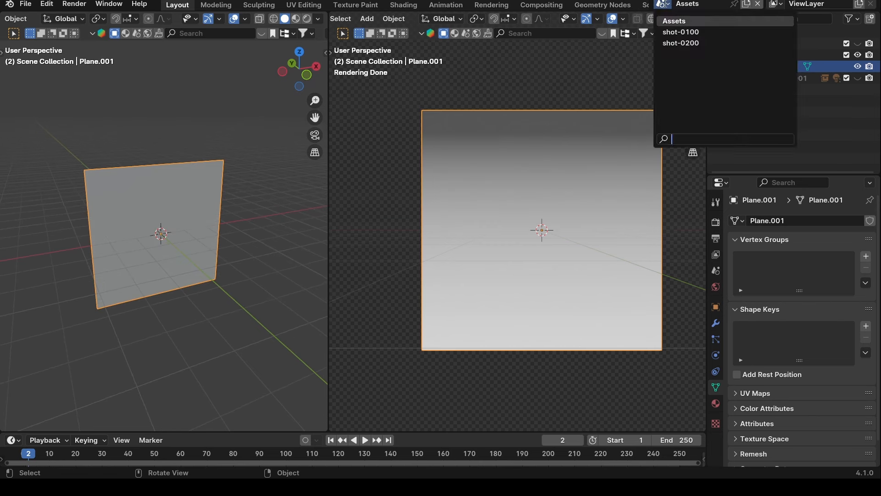
pyautogui.click(673, 21)
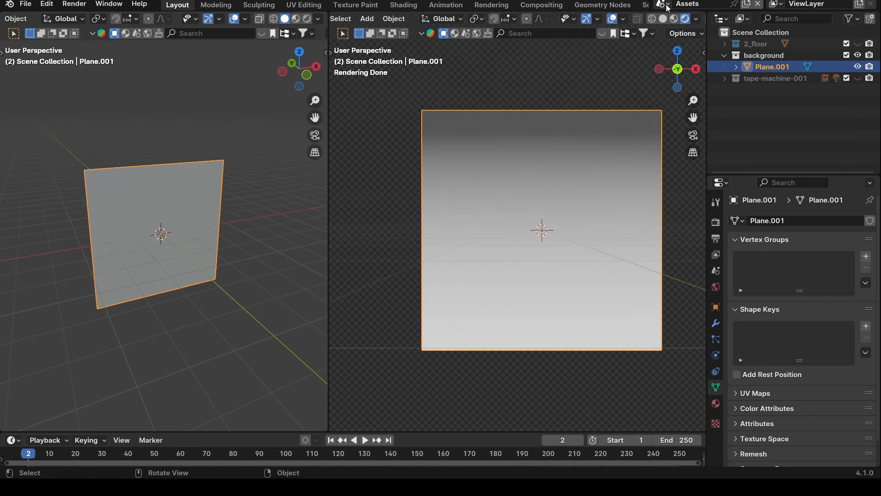
# Examine the background plane from an angle in the solid view and select Plane.001
pyautogui.moveTo(7, 299); pyautogui.dragTo(157, 329, button='middle')
pyautogui.click(178, 299)
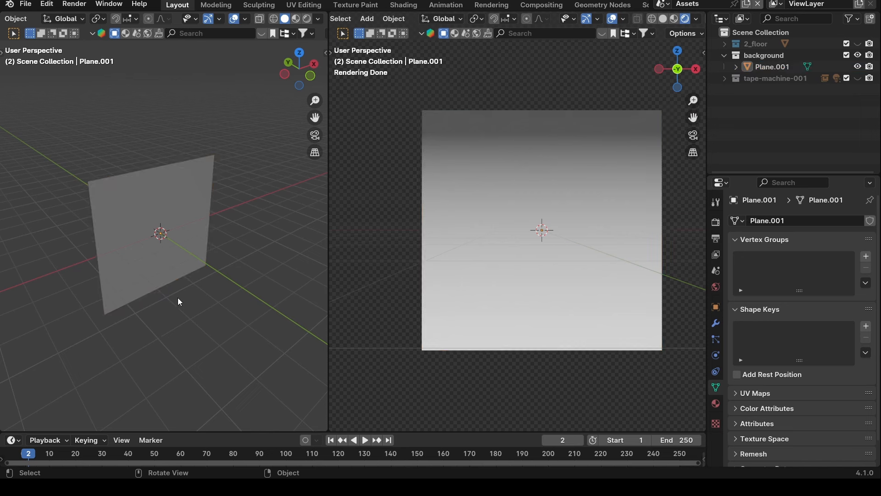
pyautogui.moveTo(179, 301); pyautogui.dragTo(320, 326, button='middle')
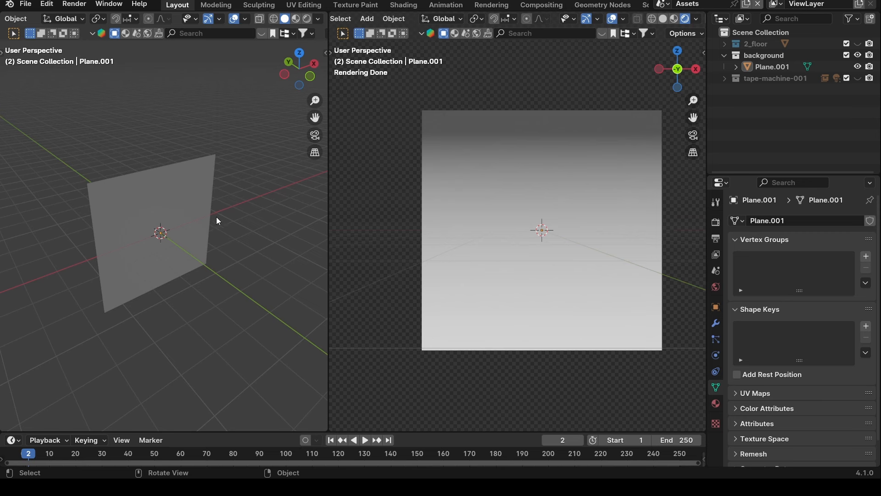
pyautogui.click(194, 233)
pyautogui.moveTo(176, 245)
pyautogui.mouseDown(button='middle')
pyautogui.moveTo(180, 283)
pyautogui.moveTo(162, 254)
pyautogui.mouseUp(button='middle')
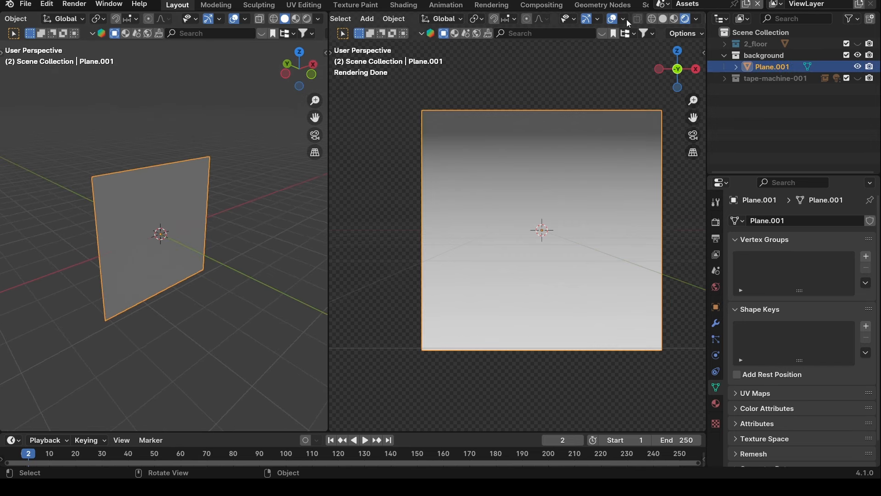
# Hide the background collection and show the tape-machine-001 collection, leaving both collapsed in the scene hierarchy
pyautogui.click(725, 56)
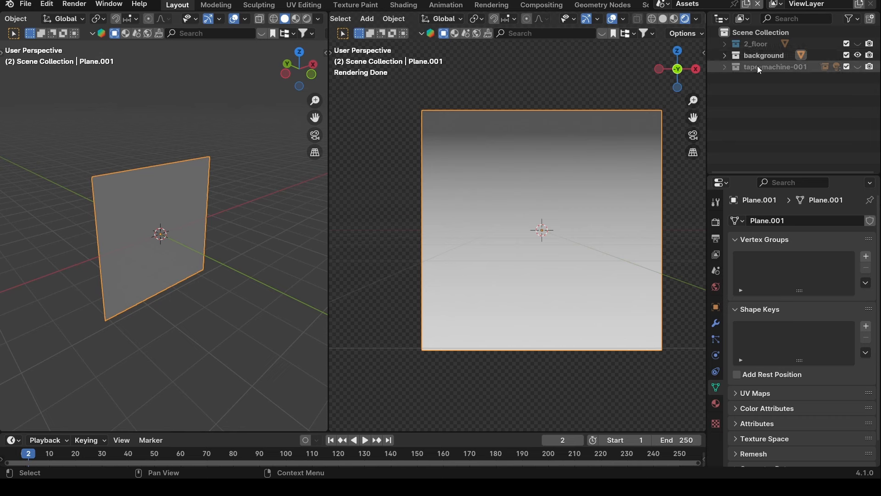
pyautogui.click(736, 68)
pyautogui.click(857, 55)
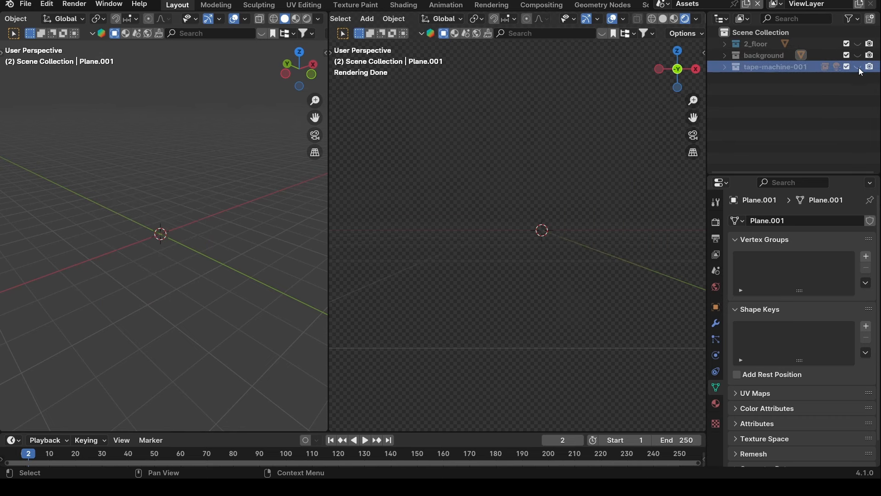
pyautogui.click(858, 67)
pyautogui.click(724, 67)
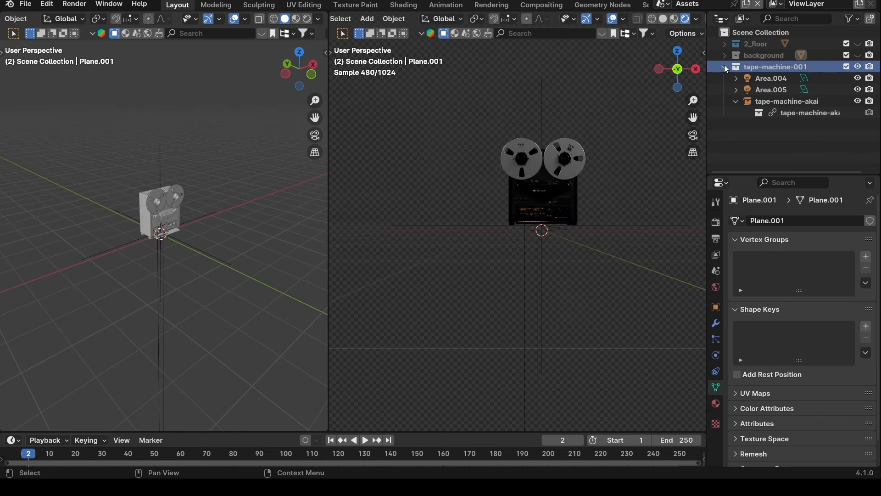
pyautogui.click(724, 67)
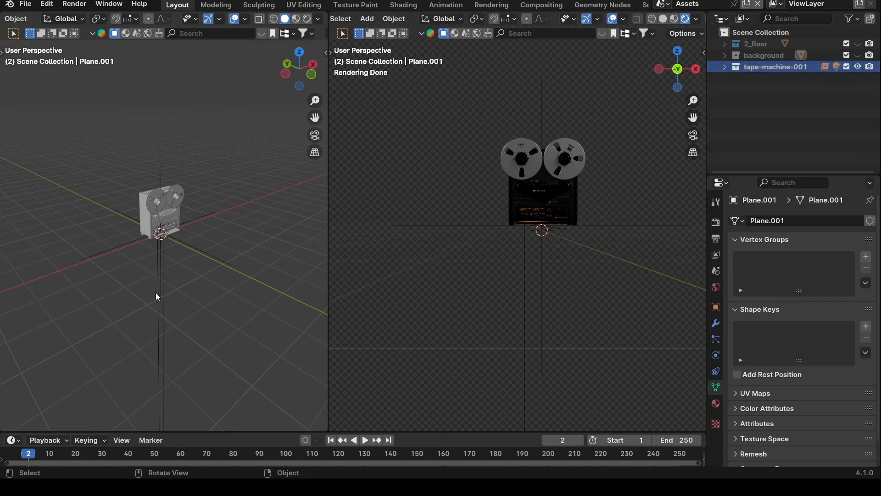
# Inspect the tape machine up close in the solid view and list the contents of the tape-machine-001 collection
pyautogui.moveTo(155, 293); pyautogui.dragTo(147, 248, button='middle')
pyautogui.scroll(5, 147, 248)
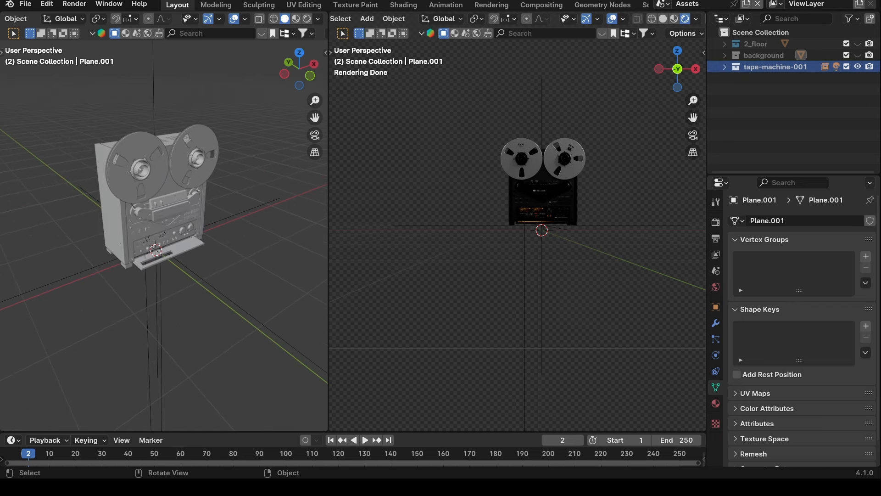
pyautogui.click(724, 67)
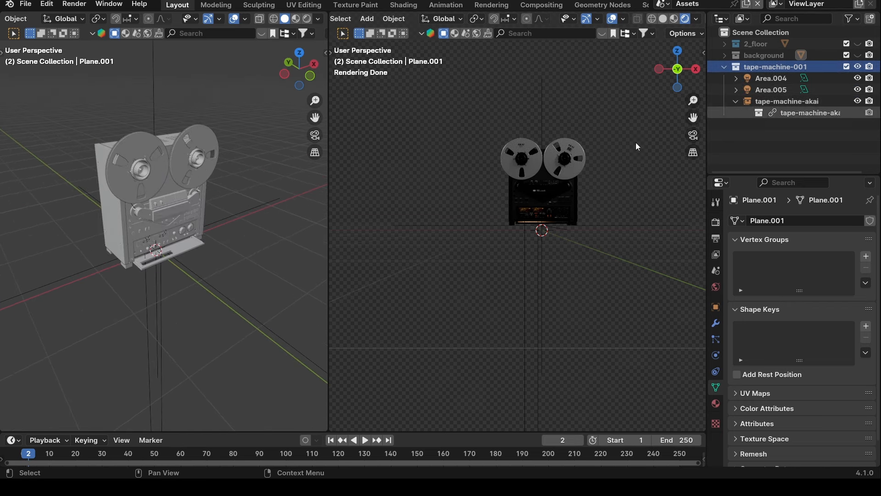
pyautogui.scroll(5, 222, 282)
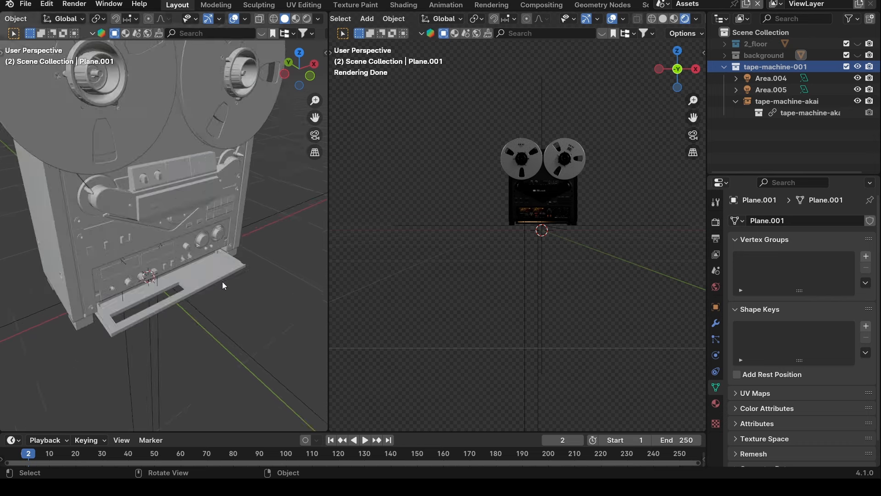
# Examine the tape machine in the rendered view, from its VU meters and lit front tray out to the reels
pyautogui.scroll(8, 556, 202)
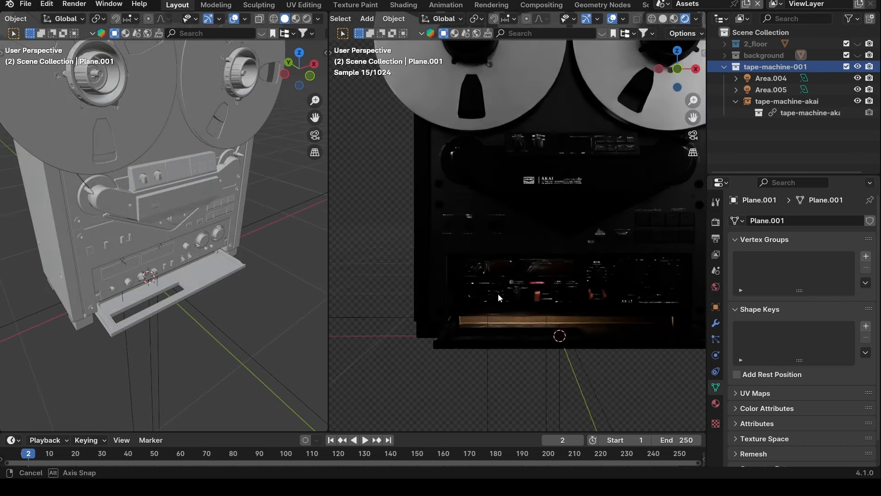
pyautogui.scroll(5, 545, 270)
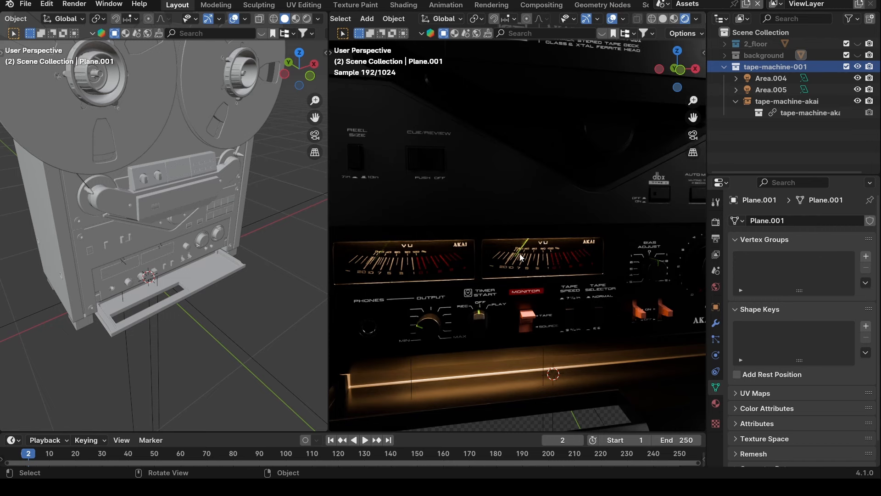
pyautogui.moveTo(429, 260); pyautogui.dragTo(502, 248, button='middle')
pyautogui.scroll(-4, 503, 249)
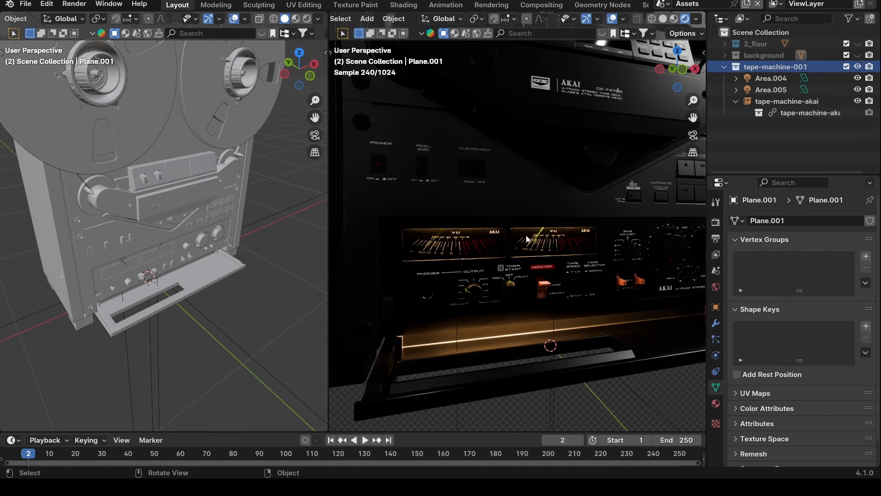
pyautogui.scroll(-4, 502, 234)
pyautogui.scroll(-5, 506, 231)
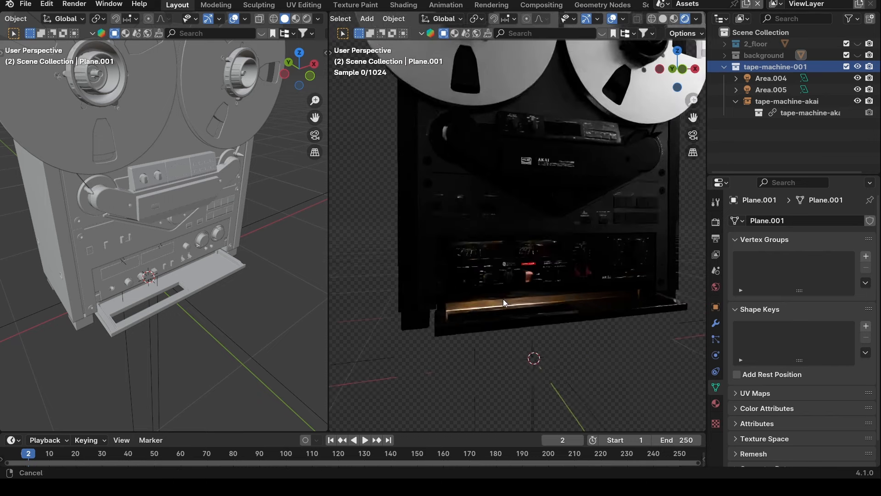
pyautogui.scroll(2, 541, 205)
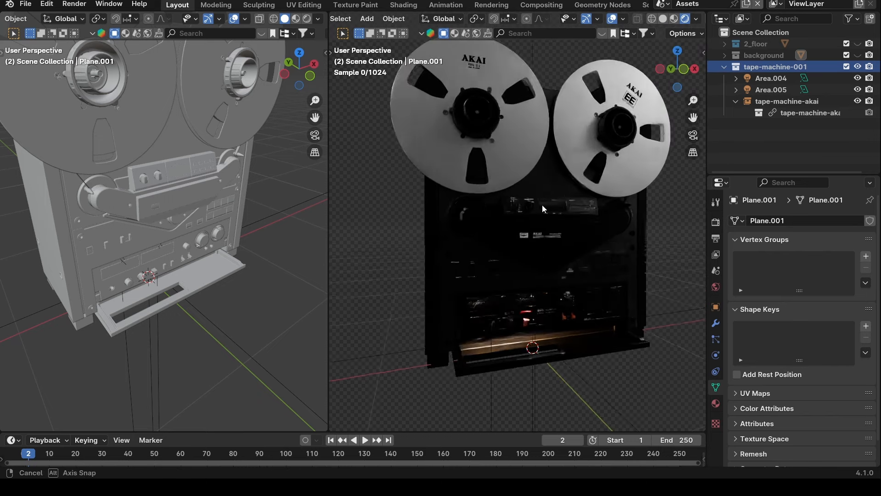
# Select the tape-machine-akai instance in the rendered view and collapse the tape-machine-001 collection
pyautogui.click(598, 161)
pyautogui.moveTo(420, 196); pyautogui.dragTo(431, 197, button='middle')
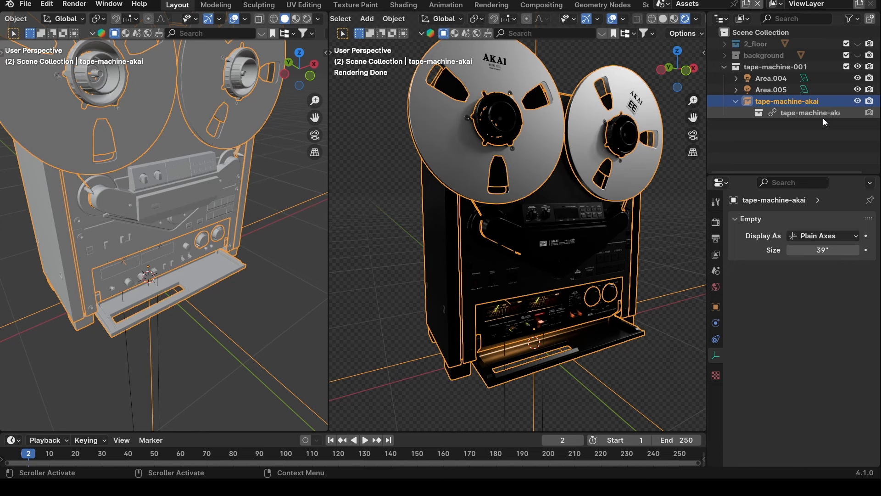
pyautogui.click(725, 67)
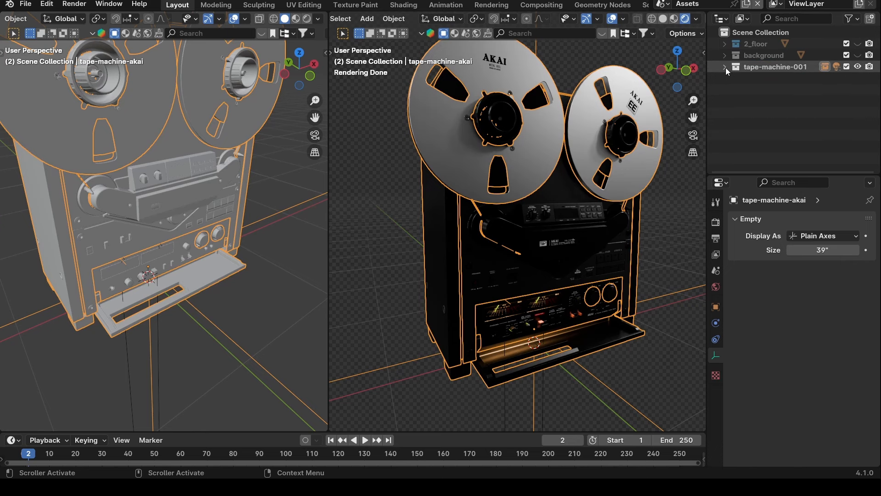
# Hide the tape-machine-001 collection, show the 2_floor collection and view its rocky ground up close in the rendered view
pyautogui.click(857, 67)
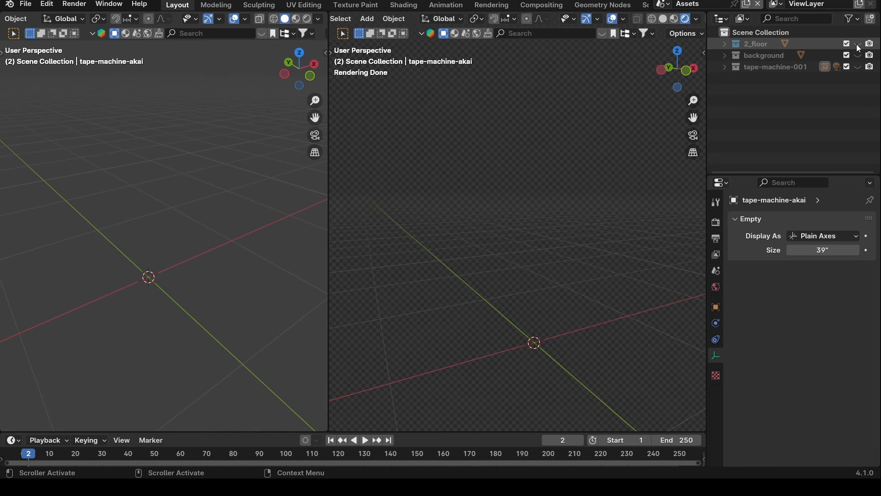
pyautogui.click(858, 43)
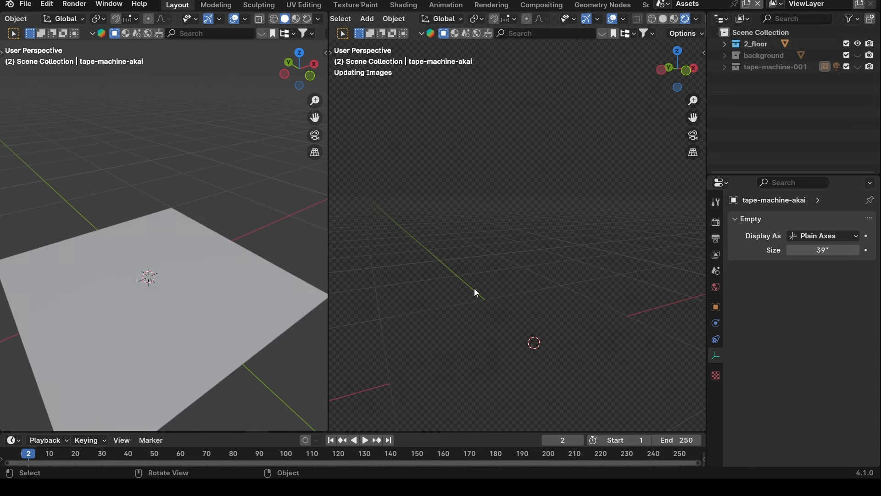
pyautogui.keyDown('shift'); pyautogui.moveTo(522, 196); pyautogui.dragTo(507, 142, button='middle'); pyautogui.keyUp('shift')
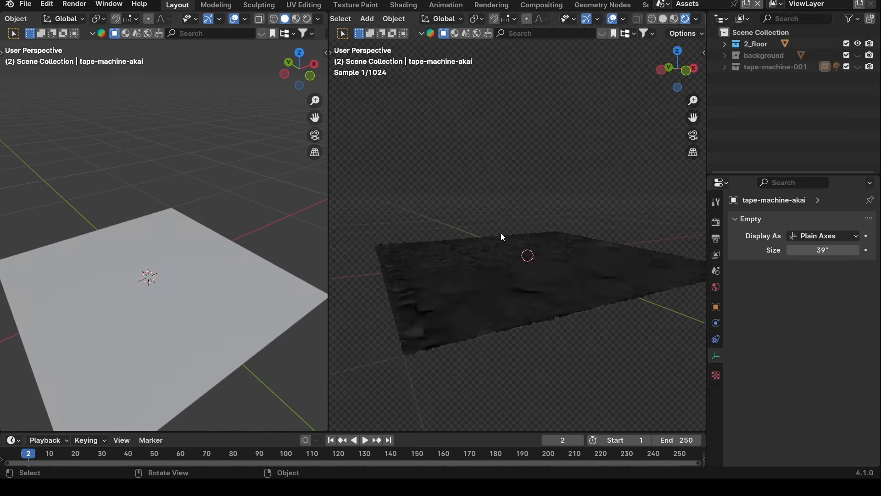
pyautogui.moveTo(500, 233); pyautogui.dragTo(528, 276, button='middle')
pyautogui.moveTo(554, 240); pyautogui.dragTo(517, 216, button='middle')
# Add a 24-inch plane at the origin and lower it about 0.017 inches along Z into the rocky ground
pyautogui.hotkey('shift', 'a')
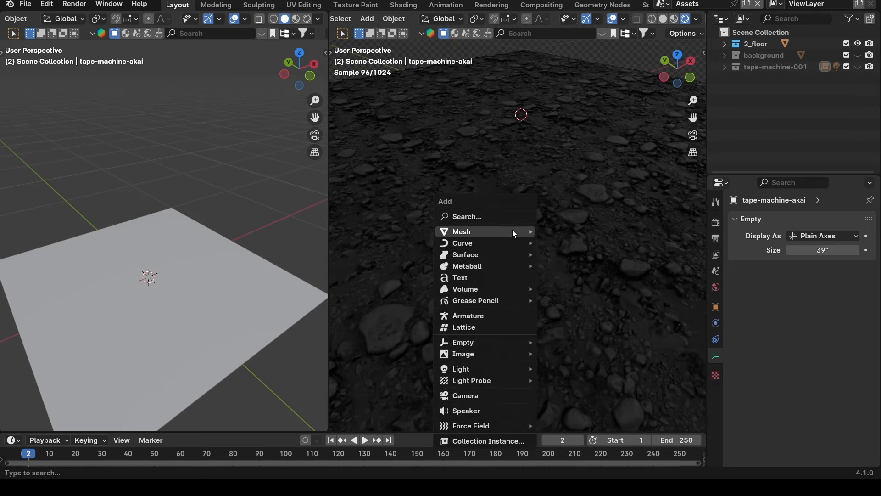
pyautogui.moveTo(512, 229)
pyautogui.click(574, 231)
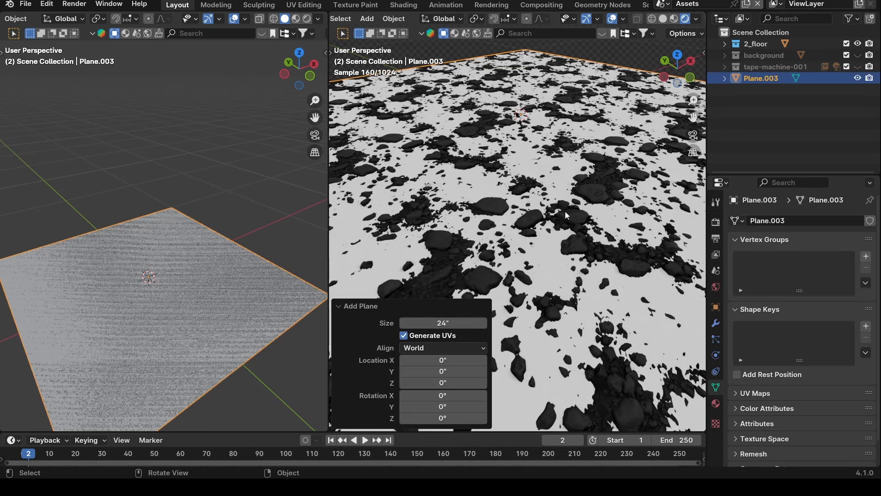
pyautogui.press('g')
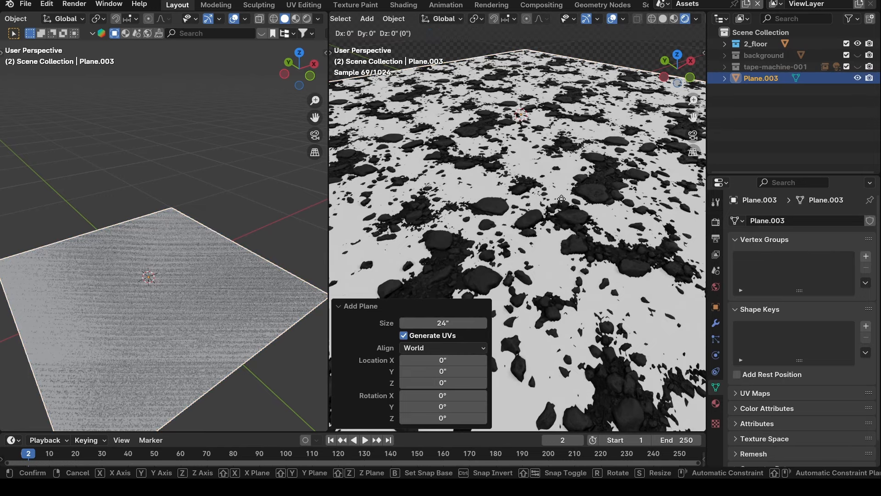
pyautogui.press('z')
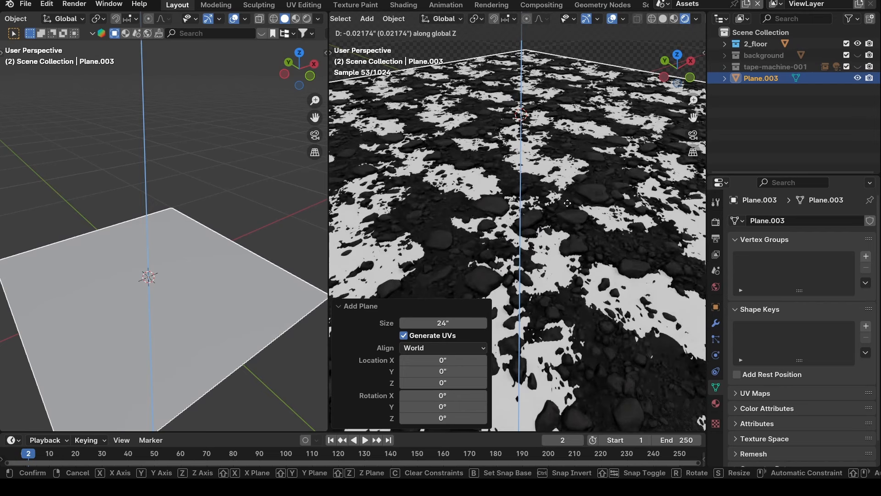
pyautogui.click(569, 202)
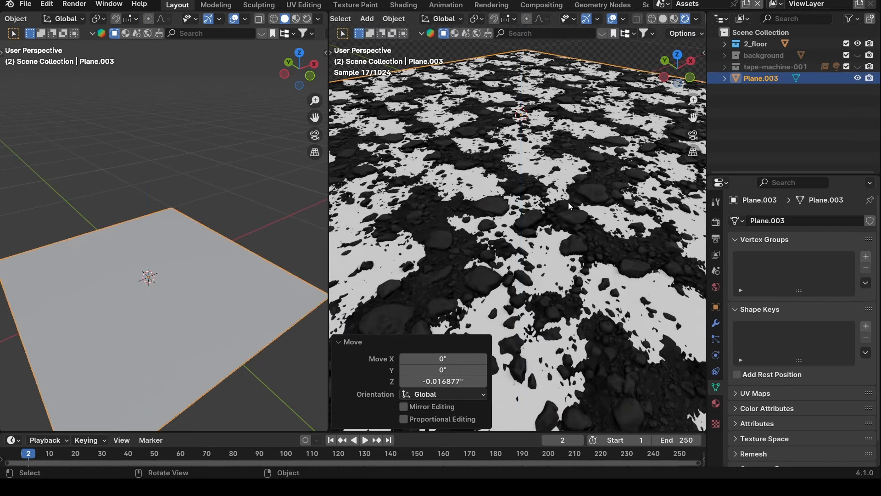
# Give the plane a new material with roughness 0 and a black base color
pyautogui.click(716, 403)
pyautogui.click(781, 268)
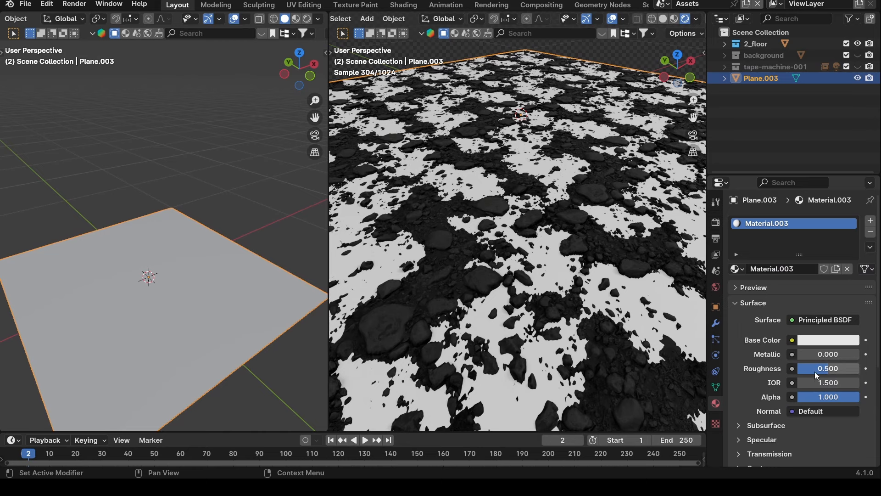
pyautogui.moveTo(815, 371)
pyautogui.mouseDown()
pyautogui.moveTo(800, 371)
pyautogui.moveTo(805, 362)
pyautogui.mouseUp()
pyautogui.click(829, 343)
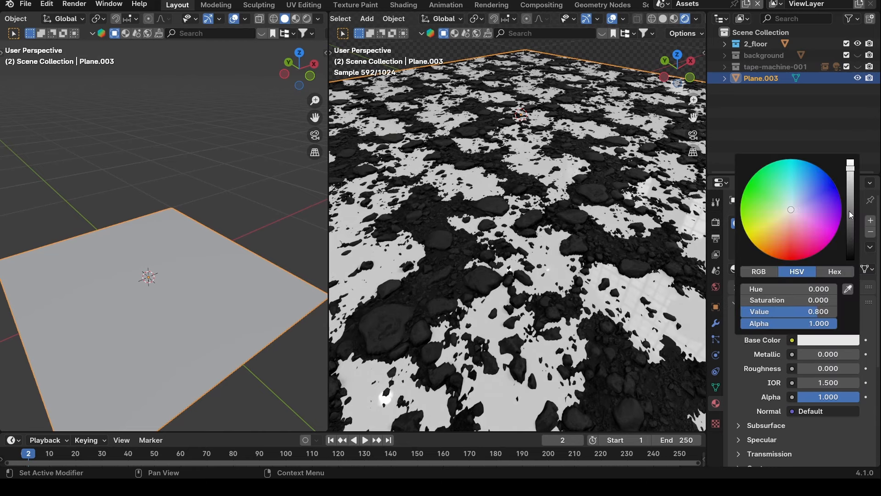
pyautogui.moveTo(849, 211); pyautogui.dragTo(850, 260)
# Examine the glossy plane's reflections between the rocks, including with the tape-machine-001 collection shown above the floor
pyautogui.moveTo(570, 230)
pyautogui.mouseDown(button='middle')
pyautogui.moveTo(568, 218)
pyautogui.moveTo(568, 227)
pyautogui.mouseUp(button='middle')
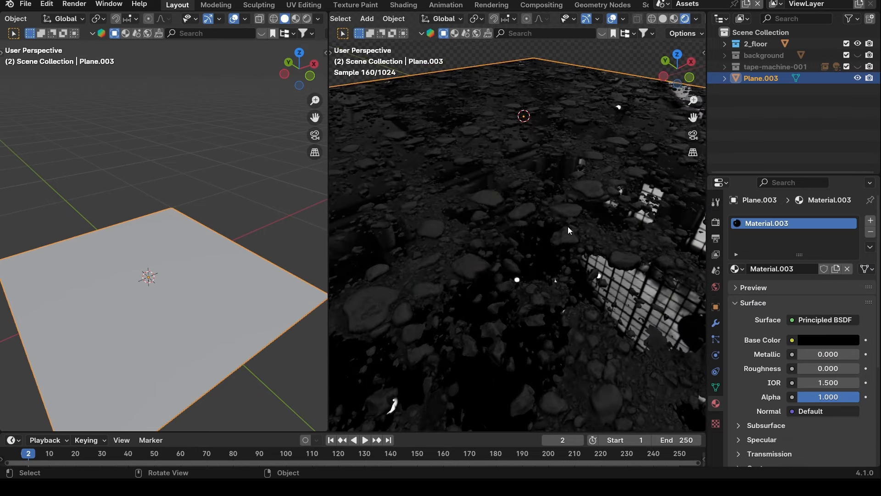
pyautogui.scroll(4, 575, 247)
pyautogui.scroll(-4, 575, 241)
pyautogui.moveTo(533, 200); pyautogui.dragTo(545, 174, button='middle')
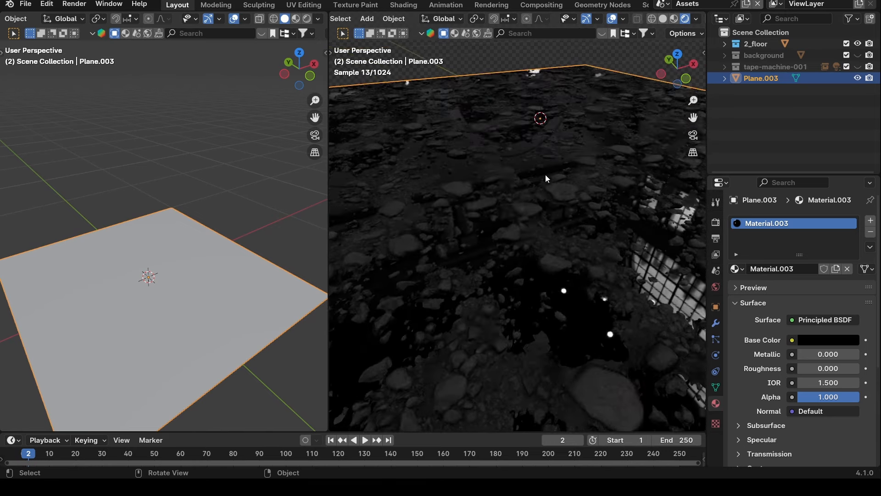
pyautogui.click(858, 67)
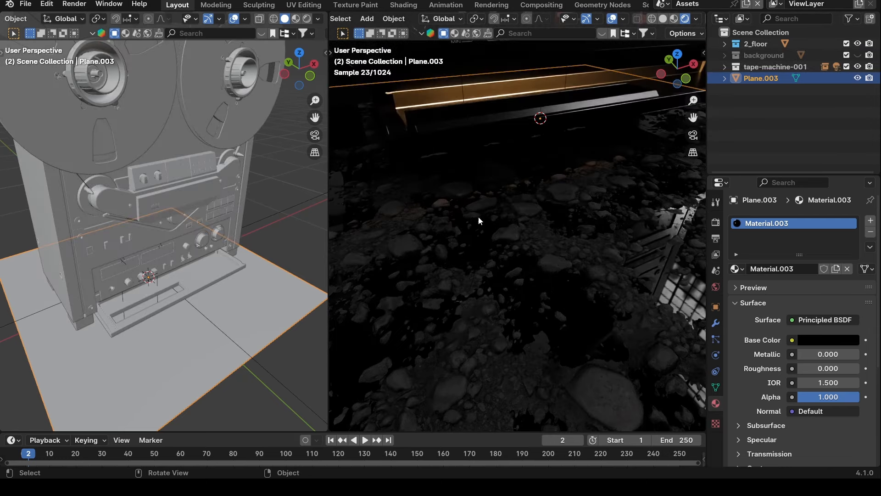
pyautogui.moveTo(477, 215); pyautogui.dragTo(600, 256, button='middle')
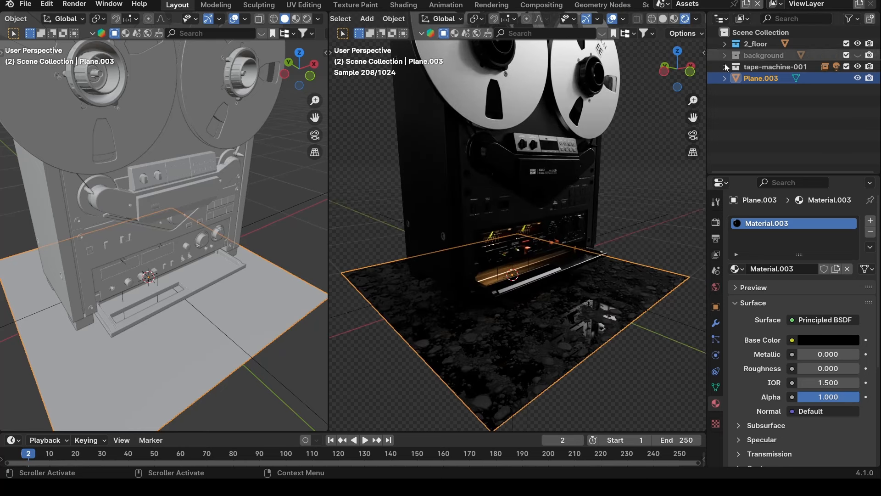
pyautogui.moveTo(463, 252); pyautogui.dragTo(533, 270, button='middle')
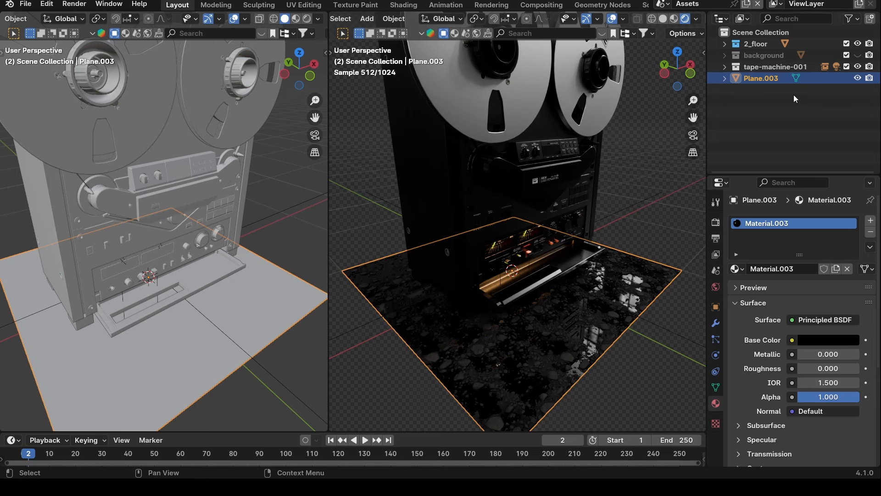
# Move the plane into the 2_floor collection, and leave only the background collection visible
pyautogui.moveTo(761, 79); pyautogui.dragTo(761, 46)
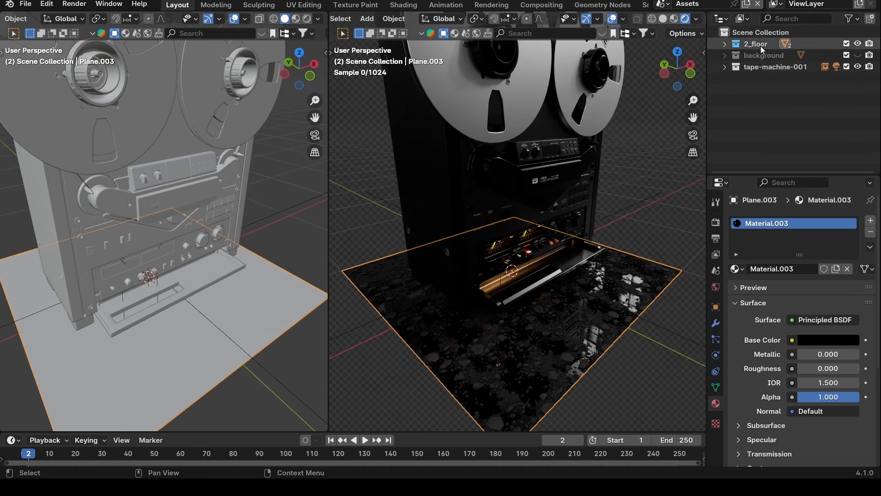
pyautogui.moveTo(858, 44); pyautogui.dragTo(859, 68)
pyautogui.click(858, 55)
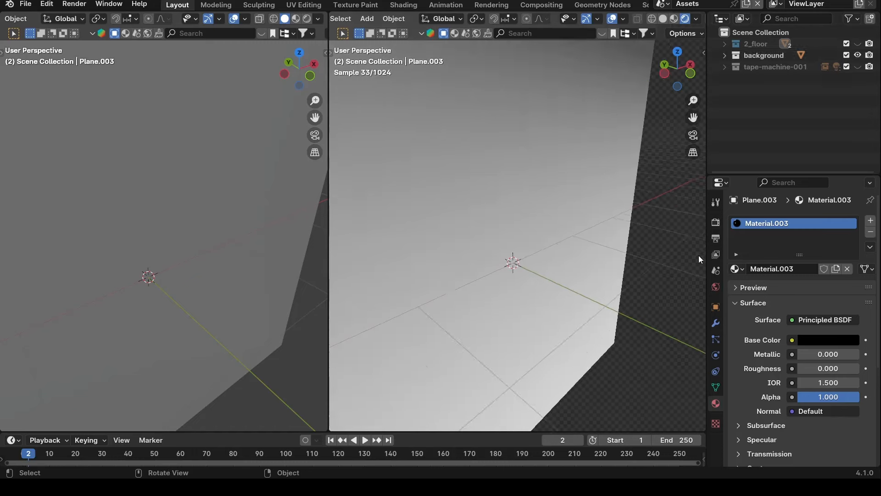
pyautogui.scroll(-5, 679, 252)
pyautogui.moveTo(553, 248); pyautogui.dragTo(541, 208, button='middle')
# Switch to the shot-0100 scene and look through its camera in the rendered view
pyautogui.click(664, 4)
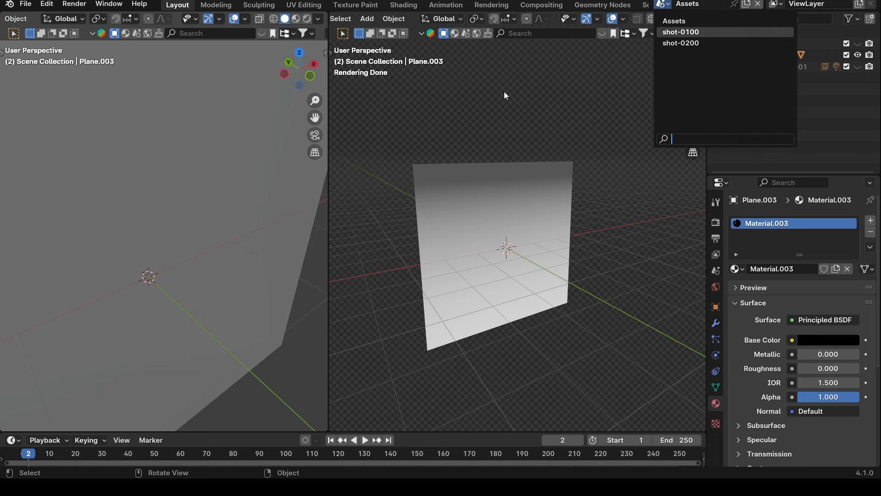
pyautogui.press('Return')
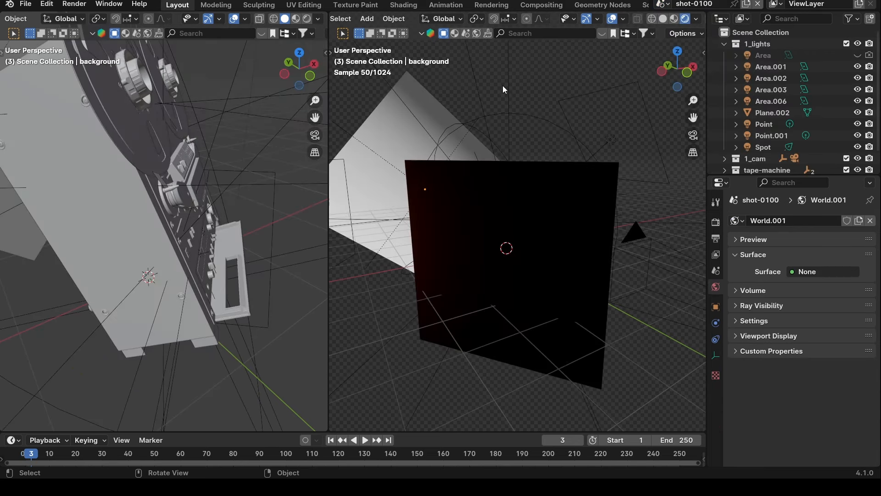
pyautogui.press('KP_0')
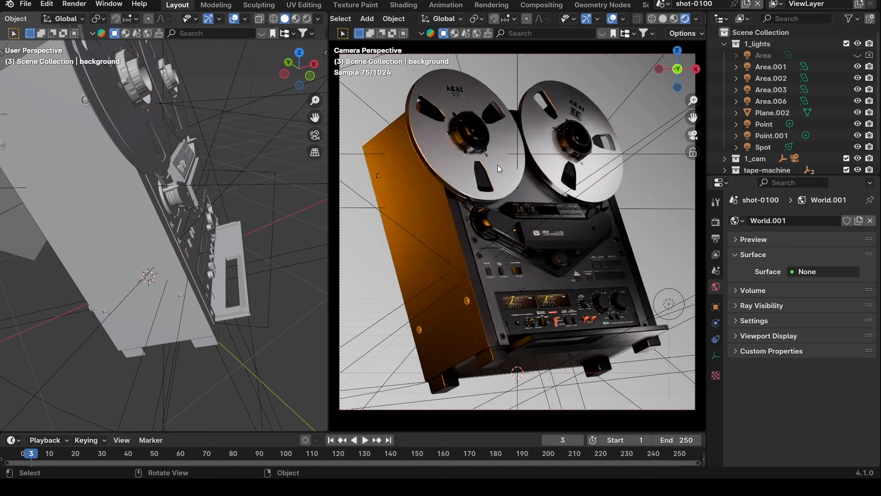
# View the shot-0200 scene's camera render for comparison and return to the shot-0100 scene
pyautogui.click(663, 5)
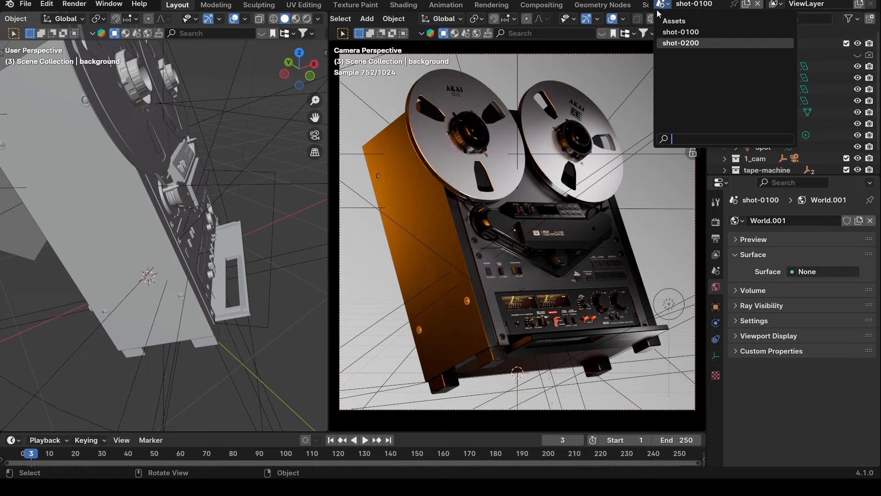
pyautogui.press('Return')
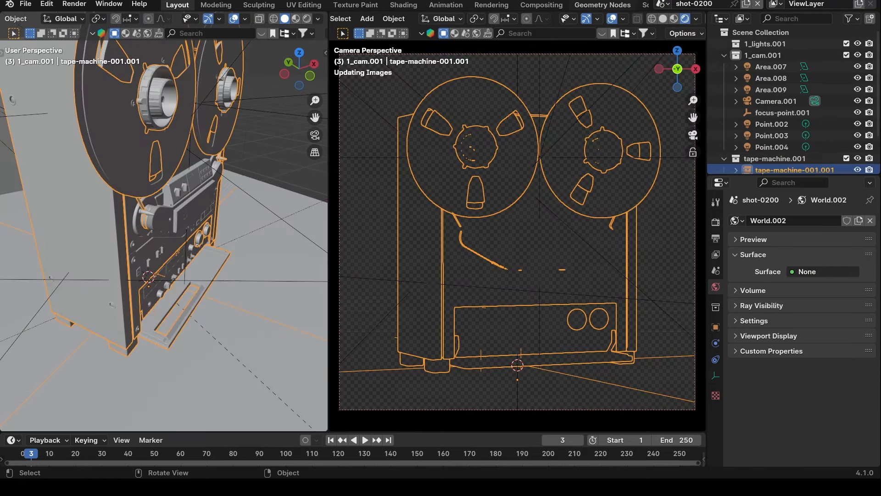
pyautogui.click(667, 6)
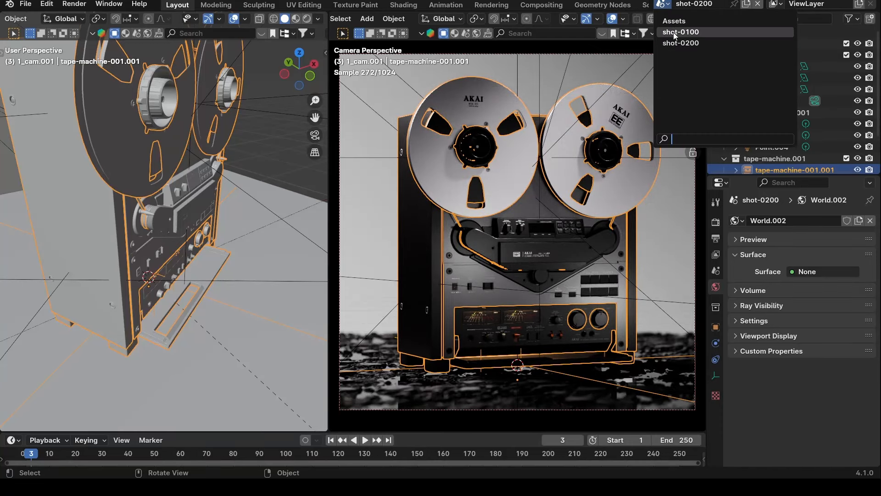
pyautogui.press('Return')
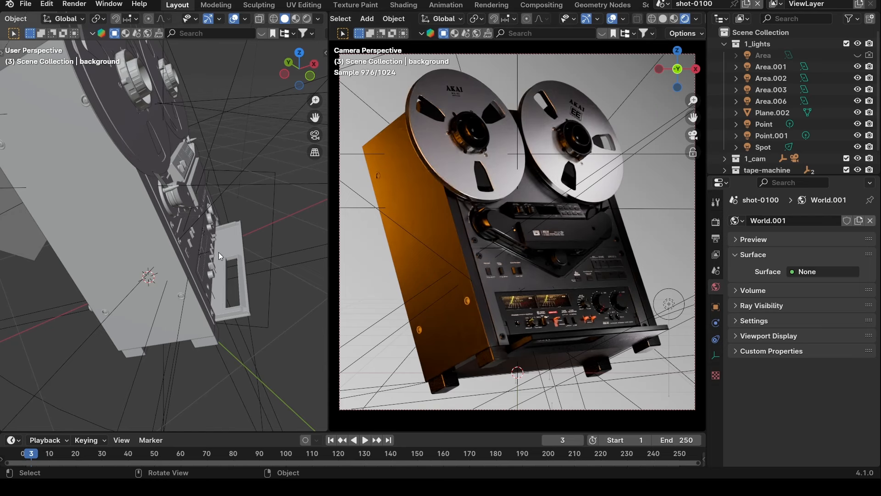
# Try to add an instance of the tape-machine-001 collection to the shot-0100 scene
pyautogui.moveTo(225, 242); pyautogui.dragTo(168, 243, button='middle')
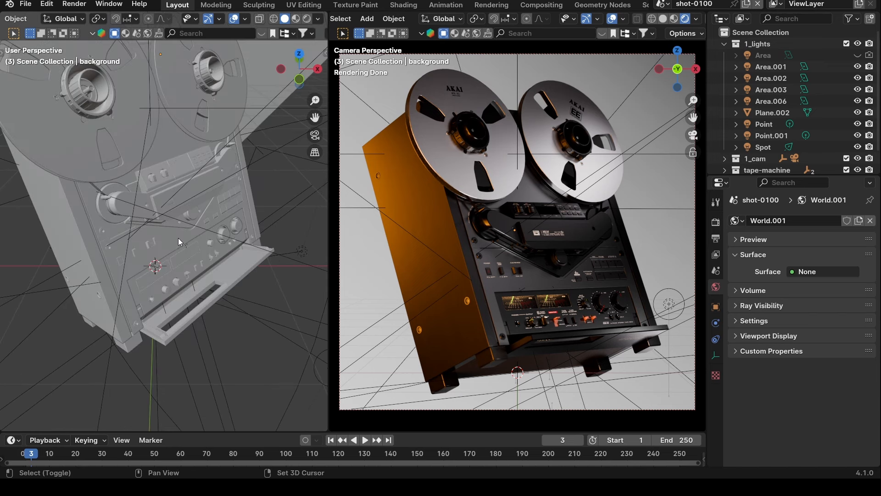
pyautogui.hotkey('shift', 'a')
pyautogui.click(165, 448)
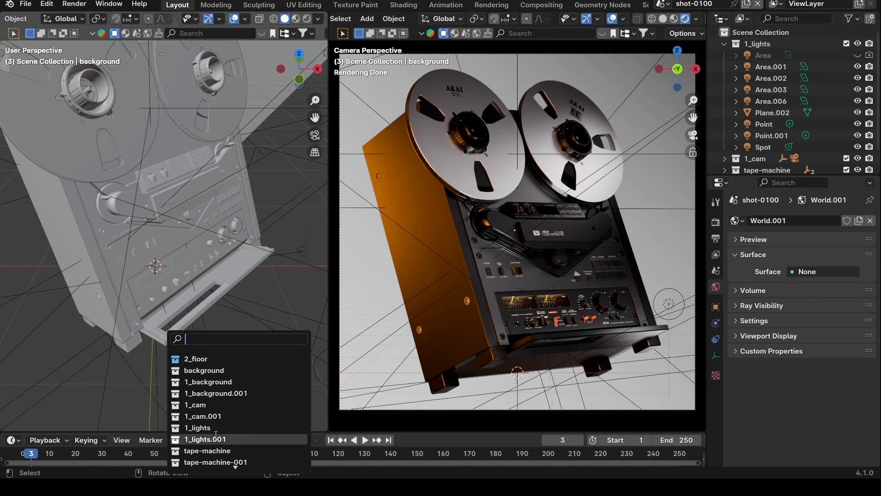
pyautogui.scroll(-4, 219, 433)
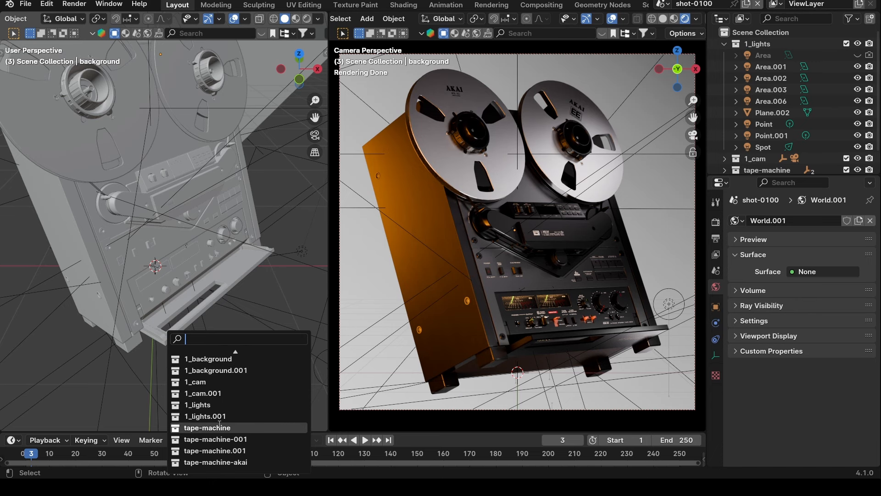
pyautogui.click(215, 439)
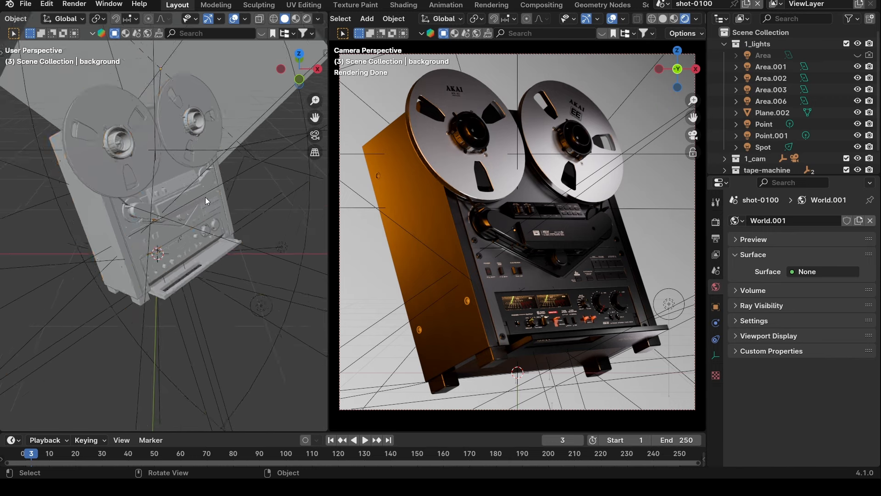
# Select the tape machine instance in shot-0100 and try rotating it freely with a trackball rotation
pyautogui.moveTo(176, 270); pyautogui.dragTo(193, 223, button='middle')
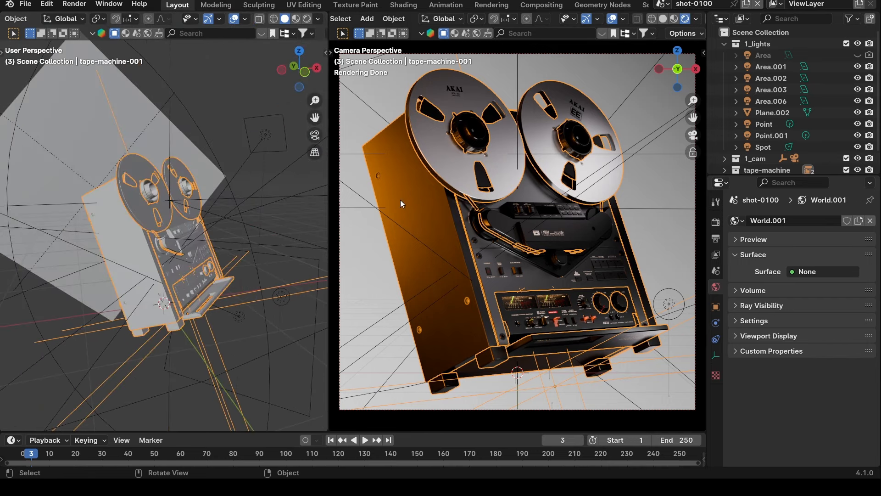
pyautogui.moveTo(115, 179); pyautogui.dragTo(191, 215, button='middle')
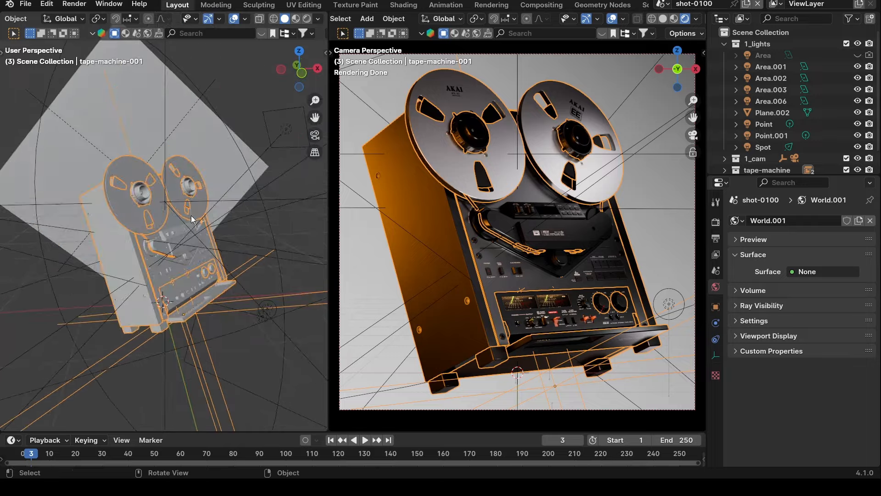
pyautogui.press('r')
pyautogui.press('r')
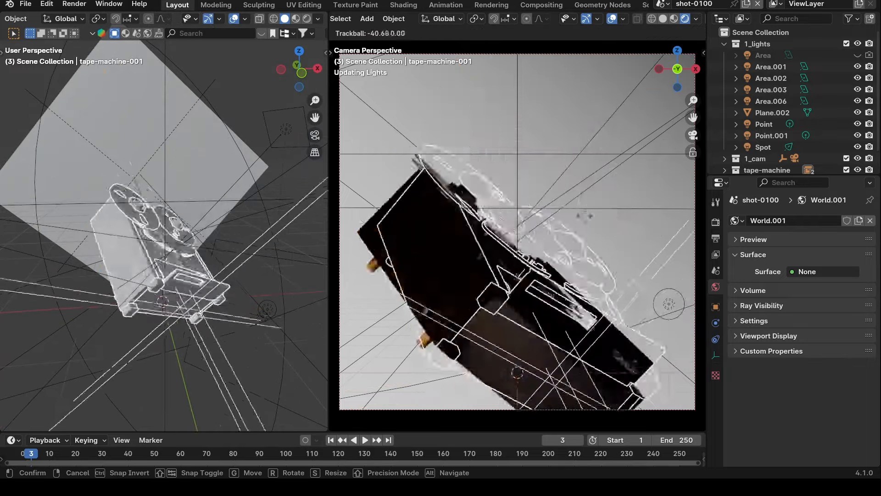
pyautogui.click(590, 250)
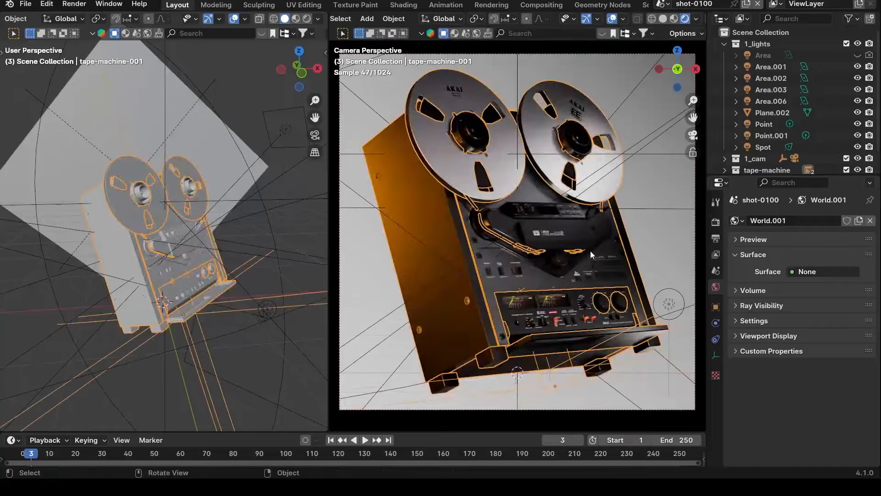
# Try rotating the tape machine instance about its local X axis, and leave everything deselected
pyautogui.press('r')
pyautogui.press('x')
pyautogui.press('x')
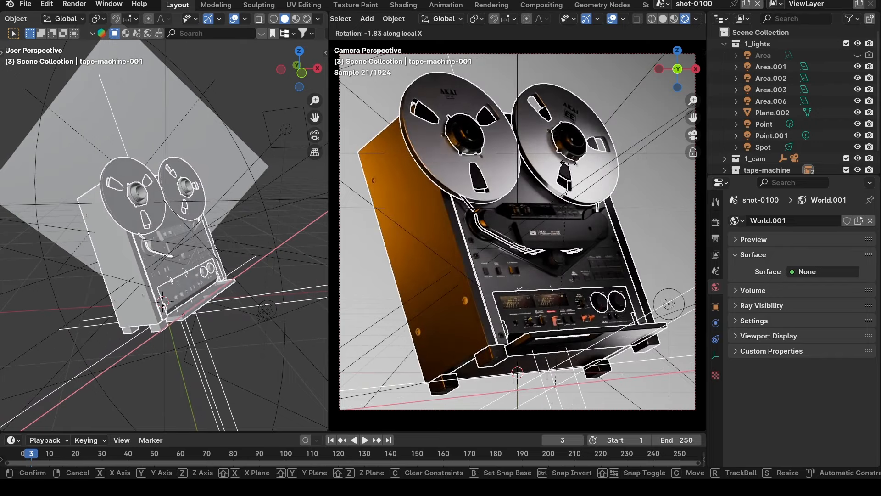
pyautogui.click(557, 289)
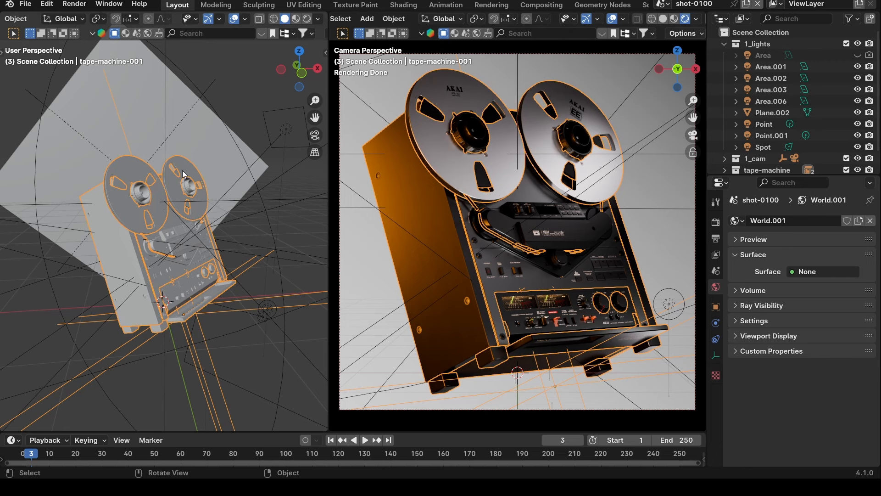
pyautogui.hotkey('alt', 'a')
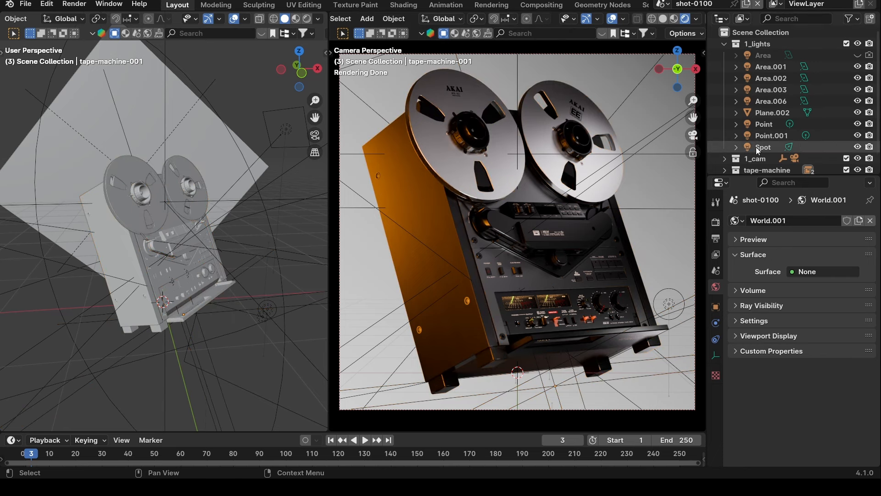
# Select the camera in the 1_cam collection and review its focal length and depth of field settings
pyautogui.scroll(-1, 755, 145)
pyautogui.click(725, 140)
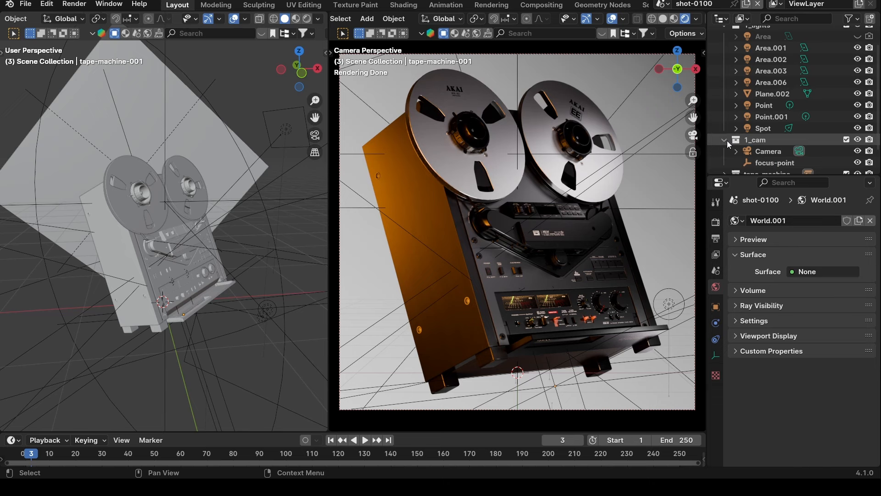
pyautogui.click(773, 151)
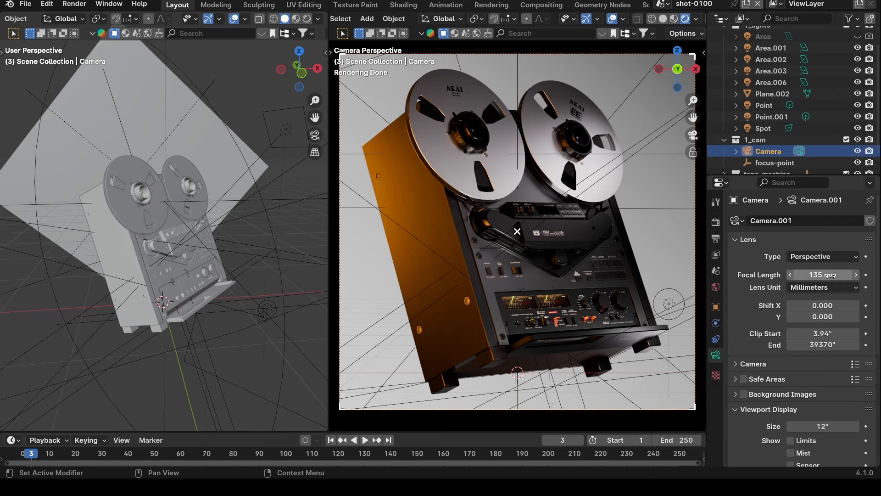
pyautogui.click(808, 275)
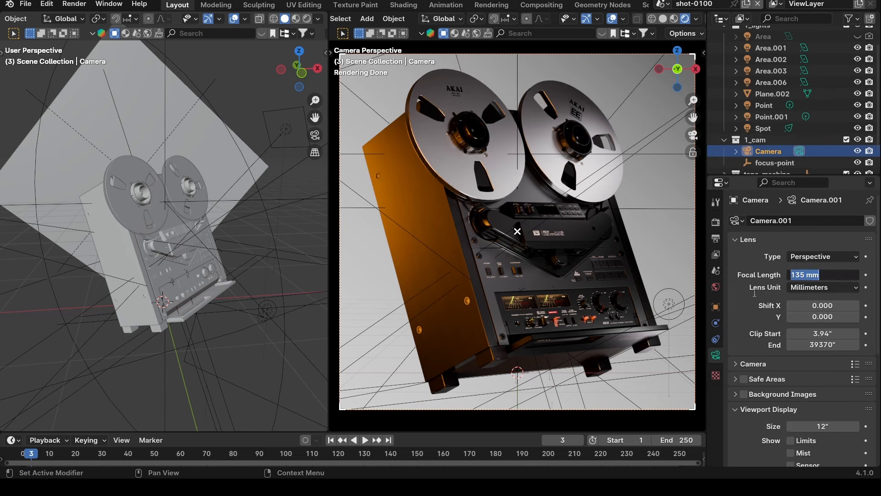
pyautogui.press('Return')
pyautogui.scroll(-8, 743, 301)
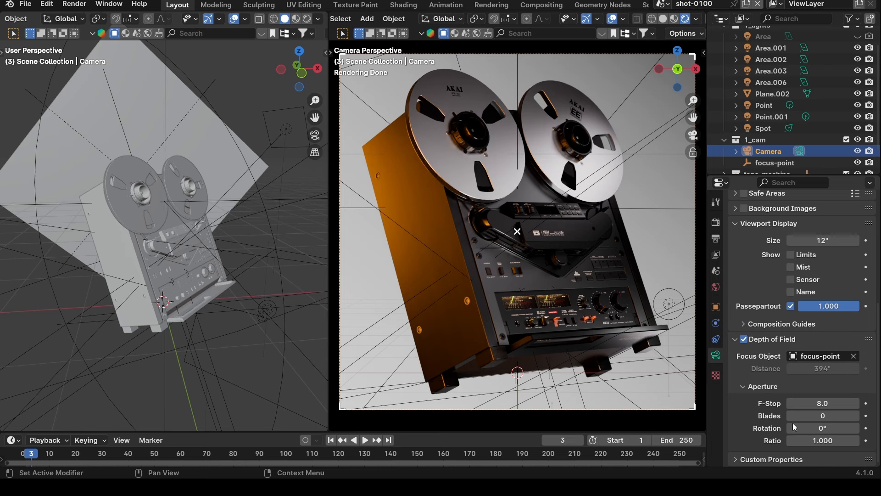
# Try an F-Stop of 1.4 for the camera's depth of field, and set it back to 8
pyautogui.click(815, 402)
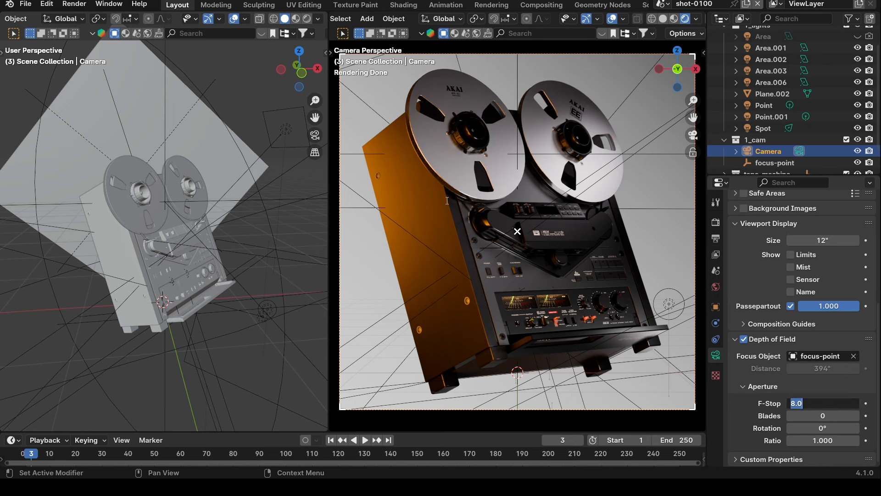
pyautogui.write('1.4')
pyautogui.press('Return')
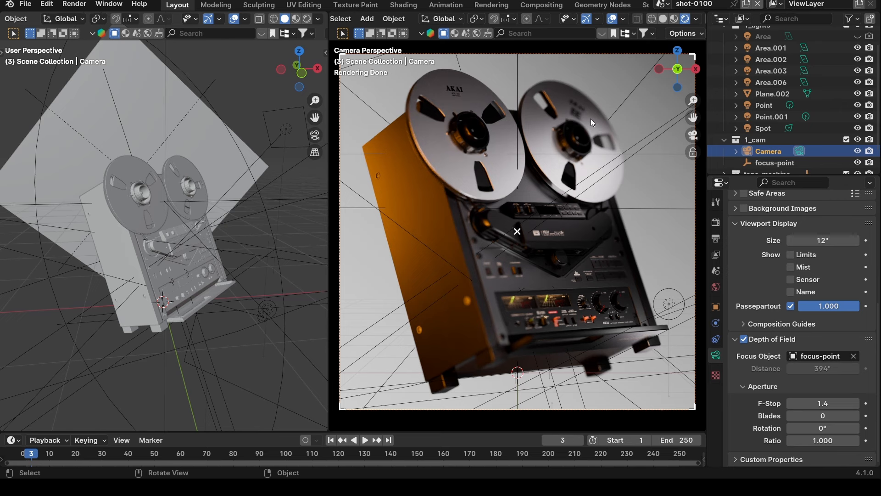
pyautogui.click(833, 400)
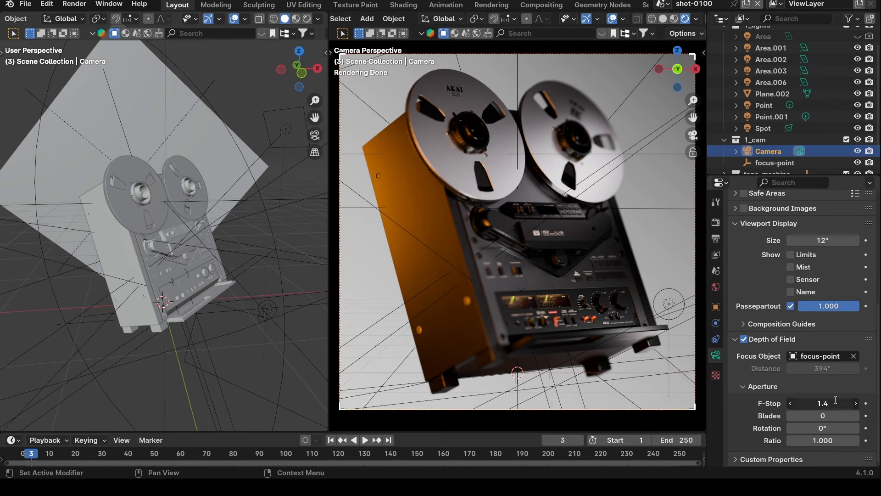
pyautogui.write('8')
pyautogui.press('Return')
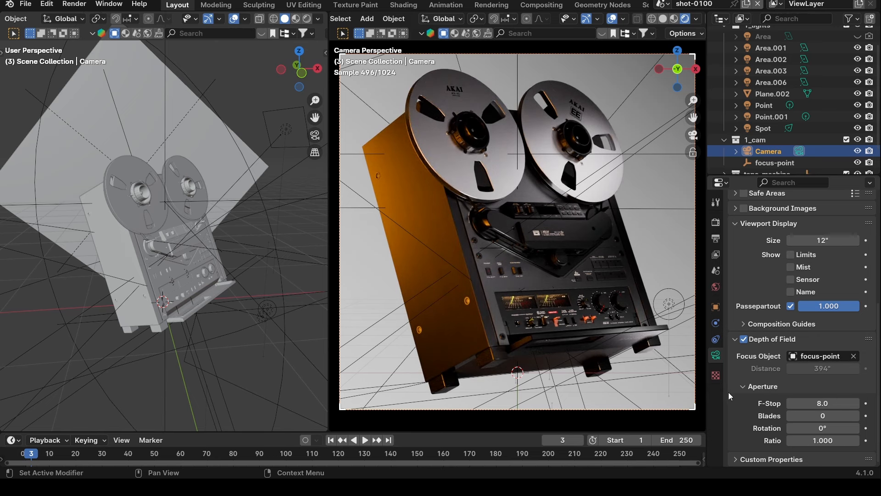
# Select the focus-point empty used for the camera's focus, and collapse the 1_cam collection
pyautogui.click(775, 167)
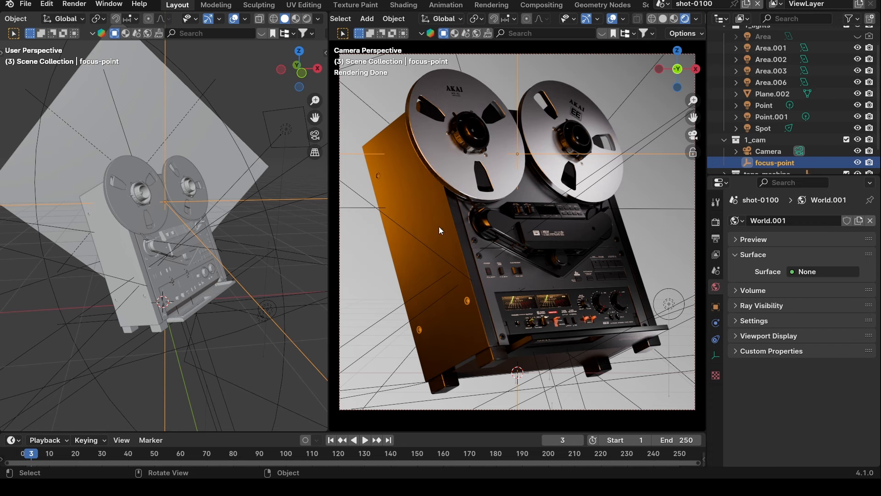
pyautogui.click(719, 141)
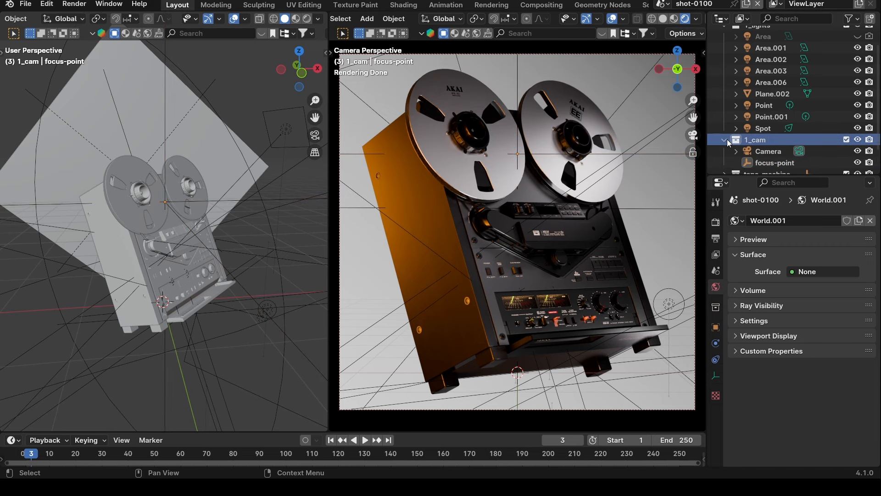
pyautogui.click(724, 140)
# Inspect the tape machine and background instances in solid shading, and return the camera view to rendered shading
pyautogui.press('z')
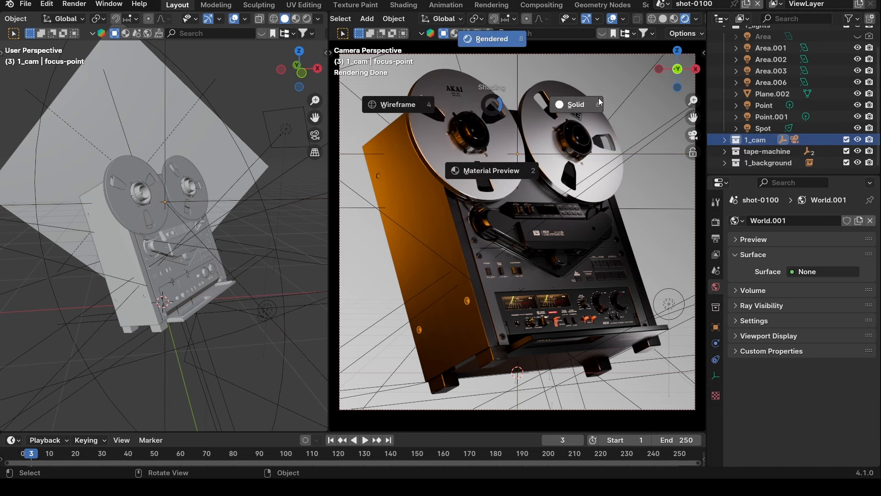
pyautogui.click(600, 103)
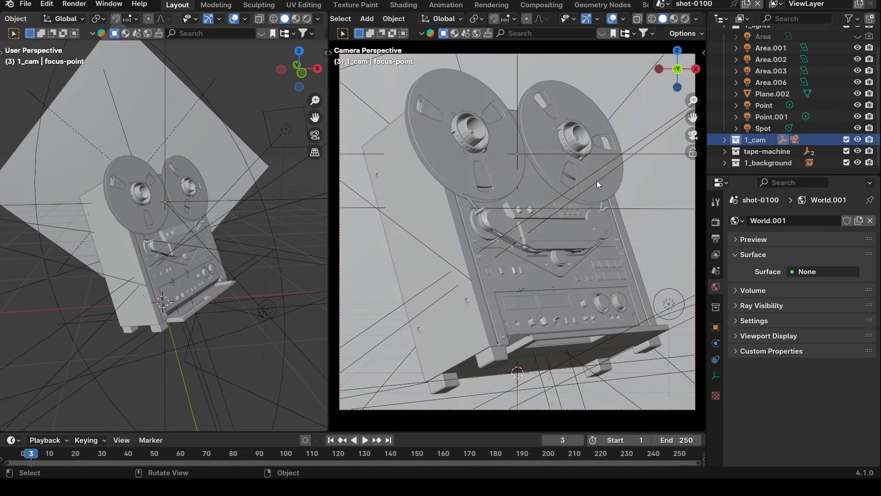
pyautogui.click(574, 278)
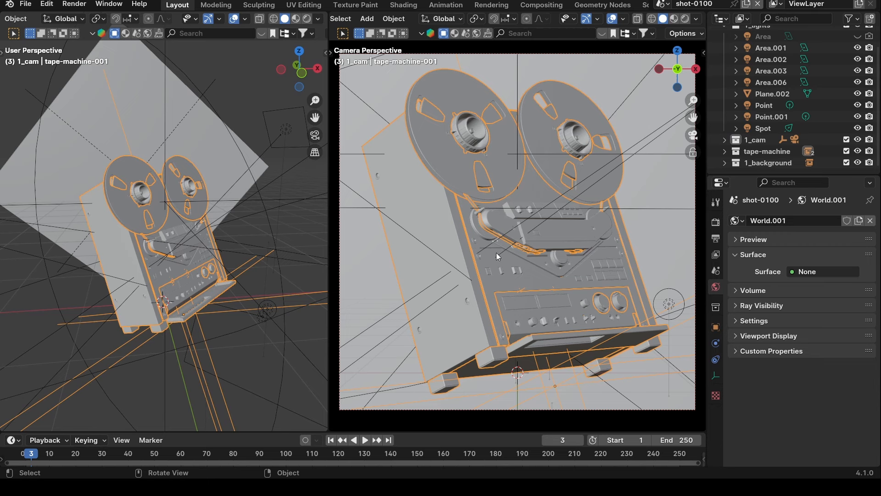
pyautogui.click(191, 122)
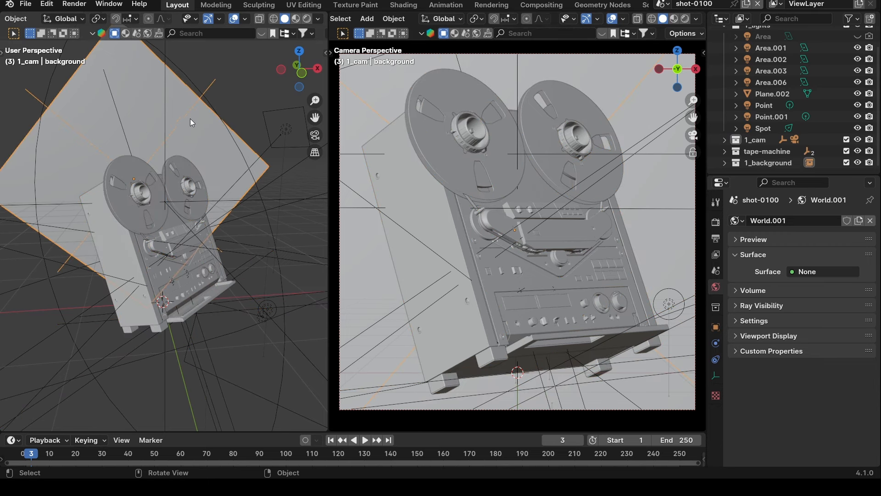
pyautogui.press('z')
pyautogui.press('z')
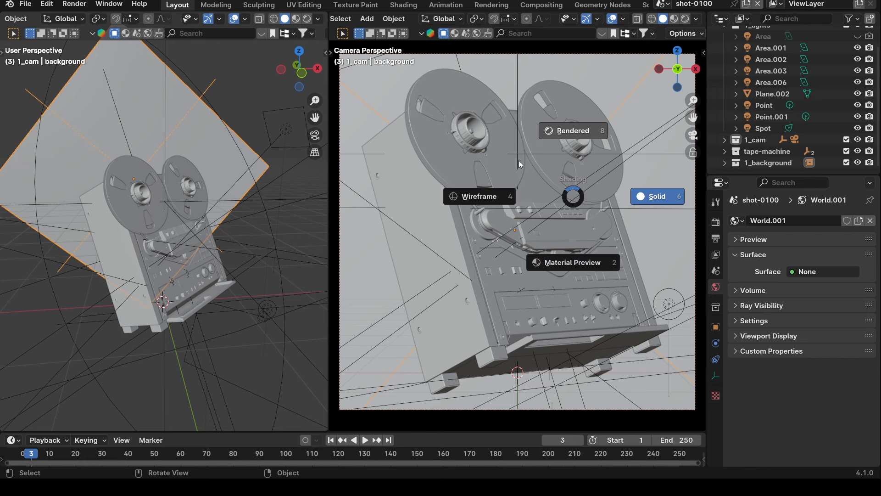
pyautogui.click(573, 130)
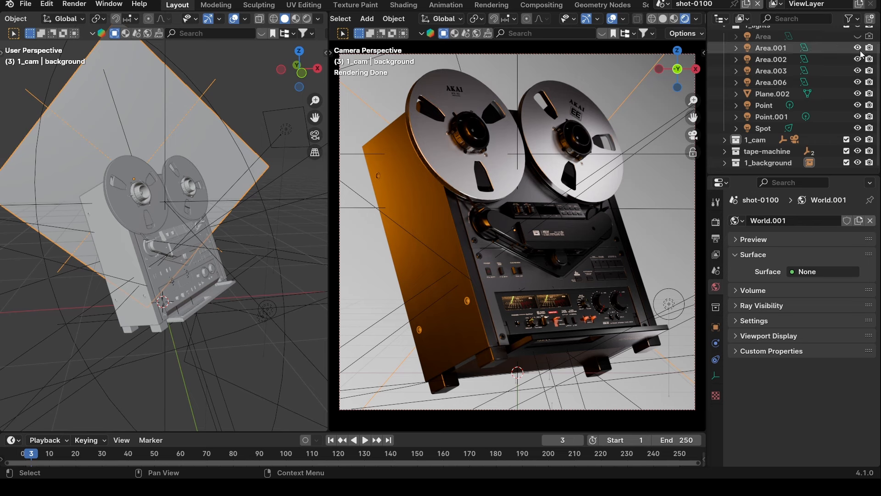
# Hide every light from Area.001 through Spot in the 1_lights collection, and show only the Area light
pyautogui.moveTo(858, 47); pyautogui.dragTo(861, 126)
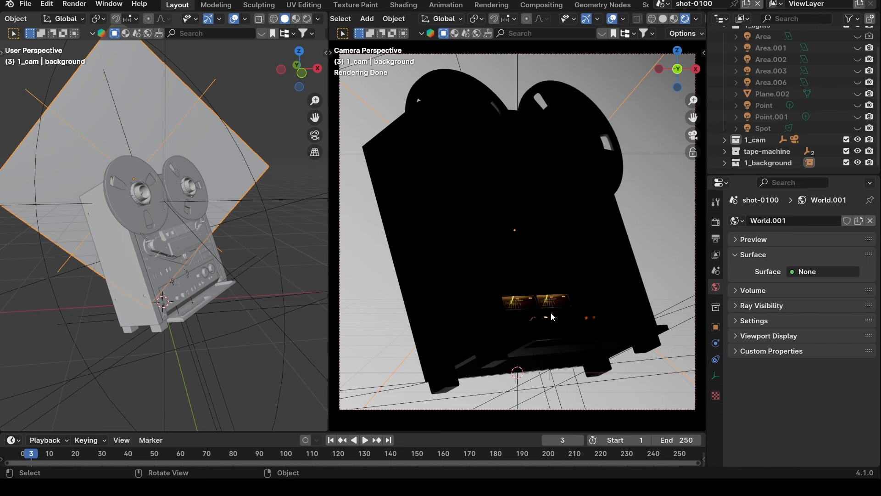
pyautogui.click(857, 37)
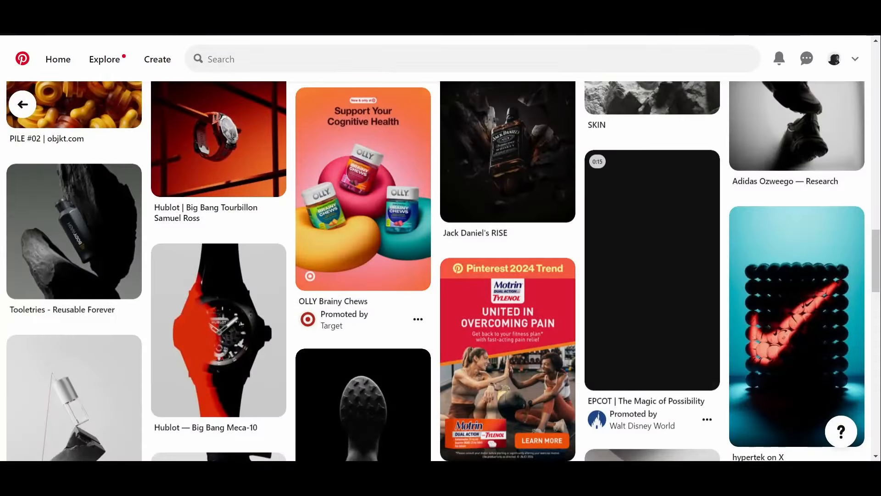
# Switch to Pinterest and browse the saved pins for product lighting references
pyautogui.scroll(7, 536, 257)
pyautogui.scroll(5, 537, 257)
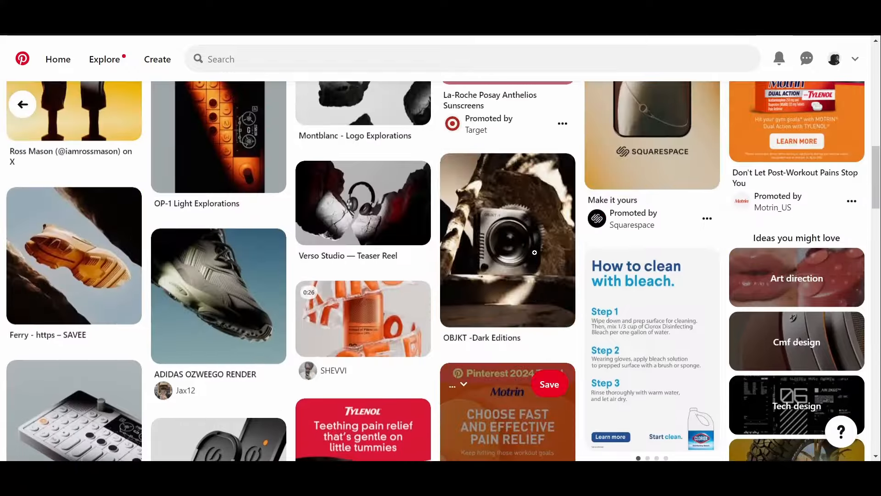
pyautogui.scroll(-5, 253, 204)
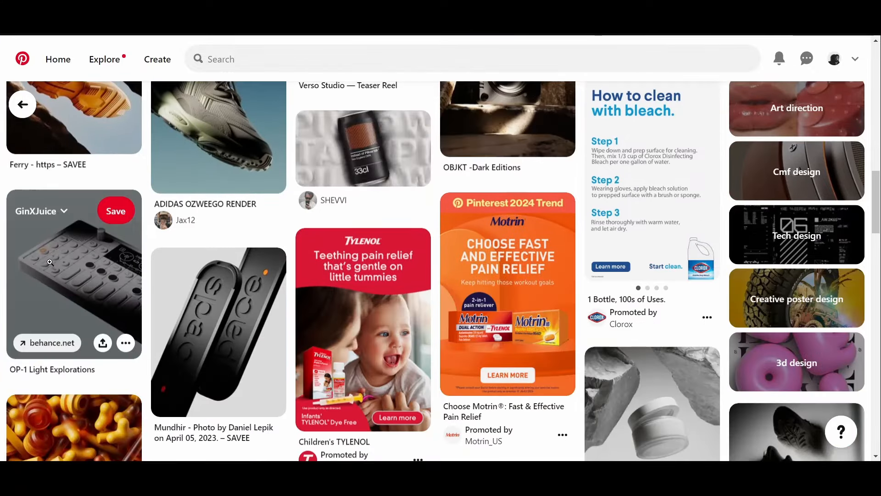
pyautogui.scroll(5, 188, 294)
pyautogui.scroll(-2, 189, 293)
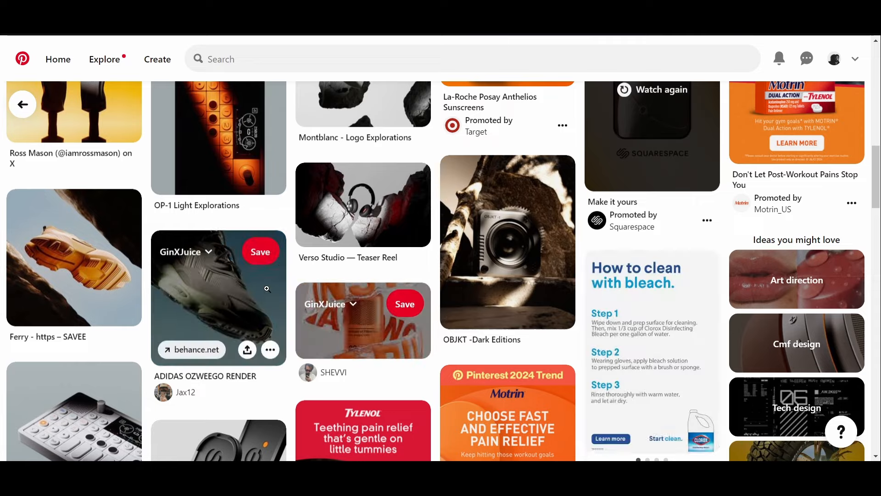
pyautogui.scroll(3, 269, 293)
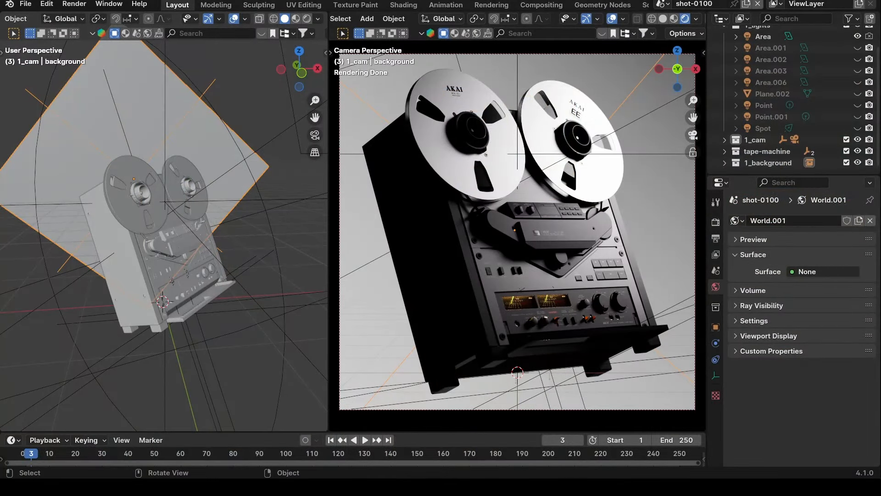
# Back in Blender, hide the Area light, toggle Area.001, Area.002 and Area.003 on and off, and show Area.006
pyautogui.click(858, 37)
pyautogui.click(858, 48)
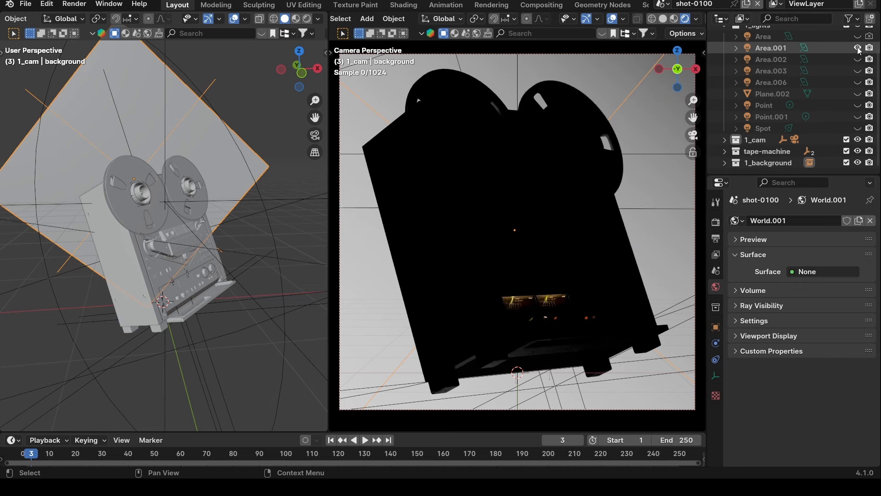
pyautogui.click(858, 48)
pyautogui.click(859, 60)
pyautogui.click(859, 61)
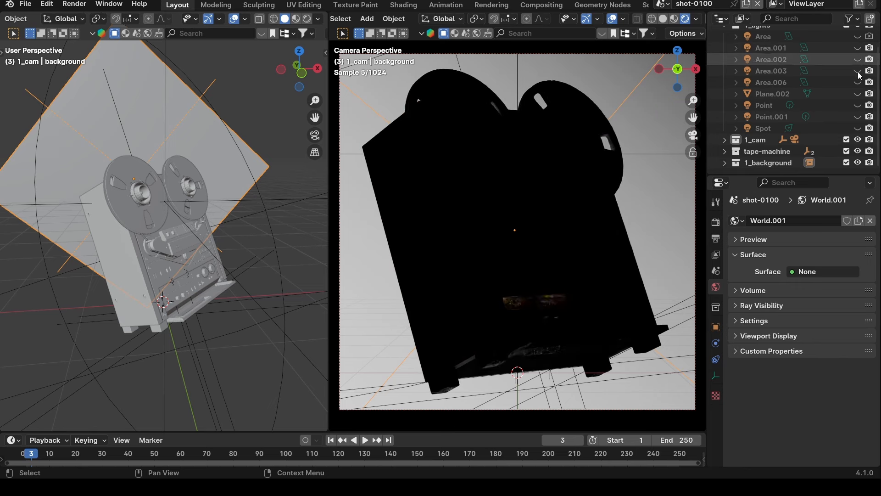
pyautogui.click(858, 72)
pyautogui.click(859, 72)
pyautogui.click(859, 85)
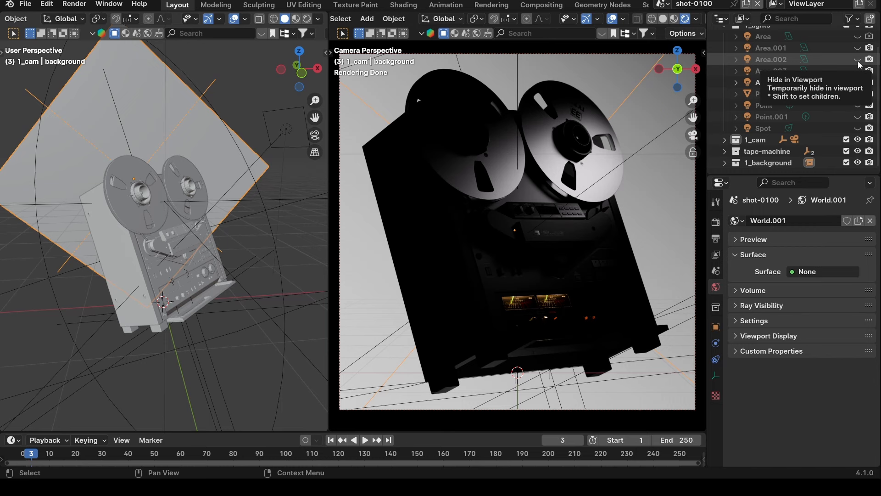
# Show the Area.001 light alongside Area.006 and select it
pyautogui.click(857, 48)
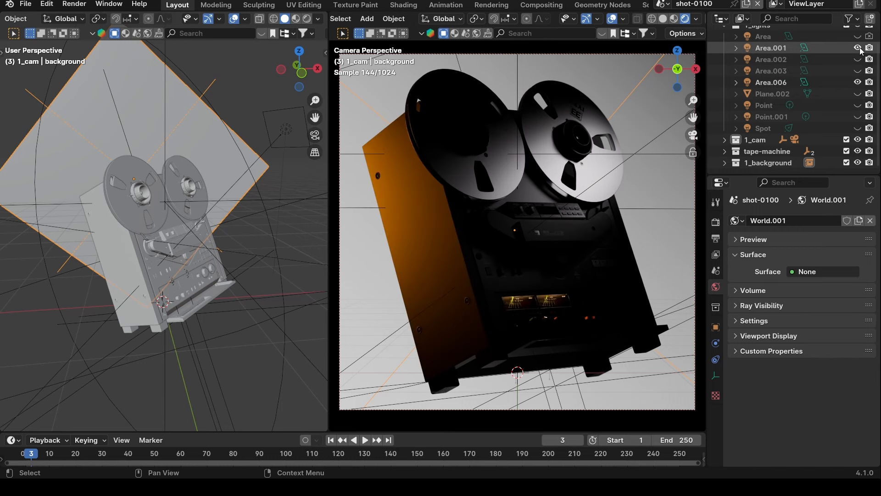
pyautogui.click(762, 48)
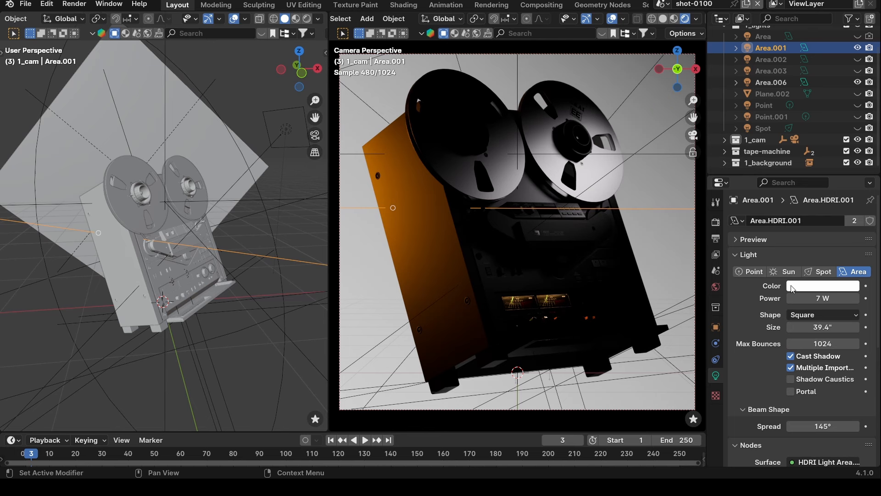
# Try a ColorTemp of 6500 on the Area.001 light, and set it back to 2500
pyautogui.scroll(-6, 767, 331)
pyautogui.doubleClick(813, 345)
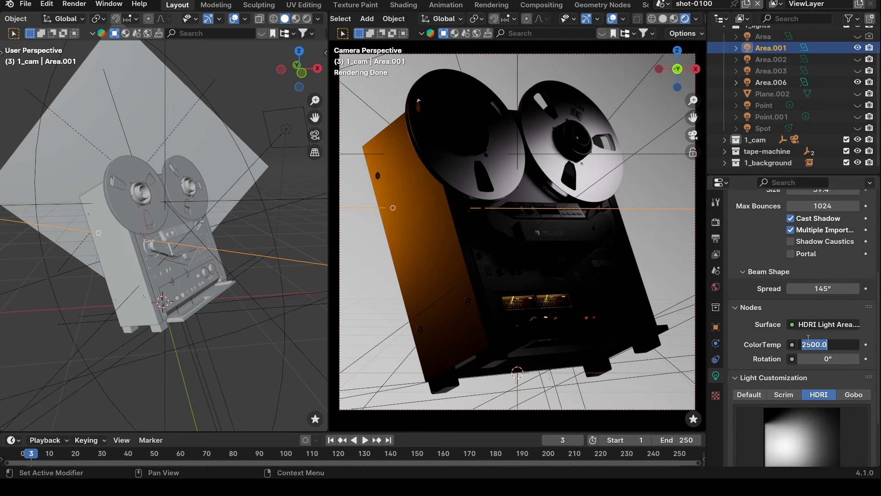
pyautogui.write('6500')
pyautogui.press('Return')
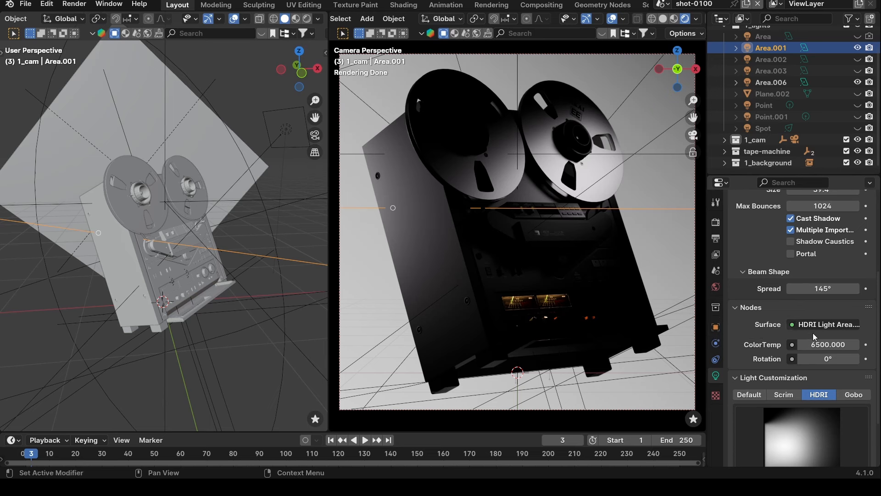
pyautogui.click(828, 344)
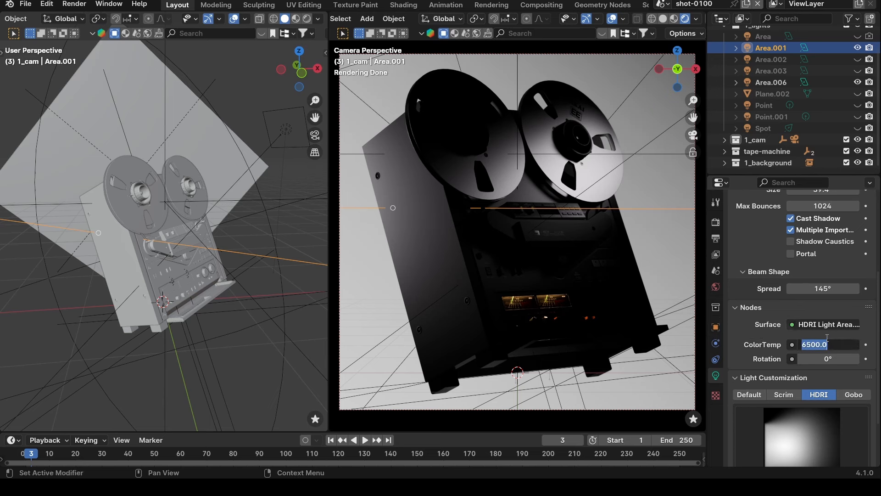
pyautogui.write('2500')
pyautogui.press('Return')
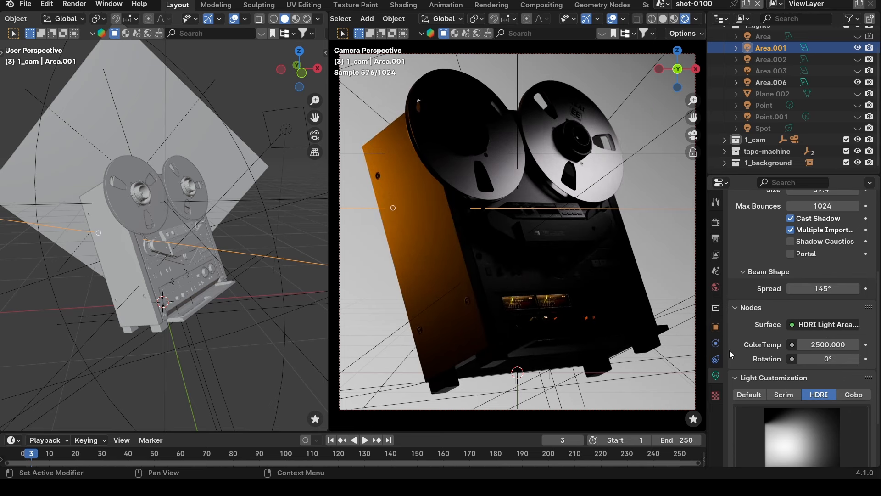
# Examine the Area.001 light's settings and browse its HDRI texture gallery, keeping the current side-falloff texture
pyautogui.scroll(-3, 735, 347)
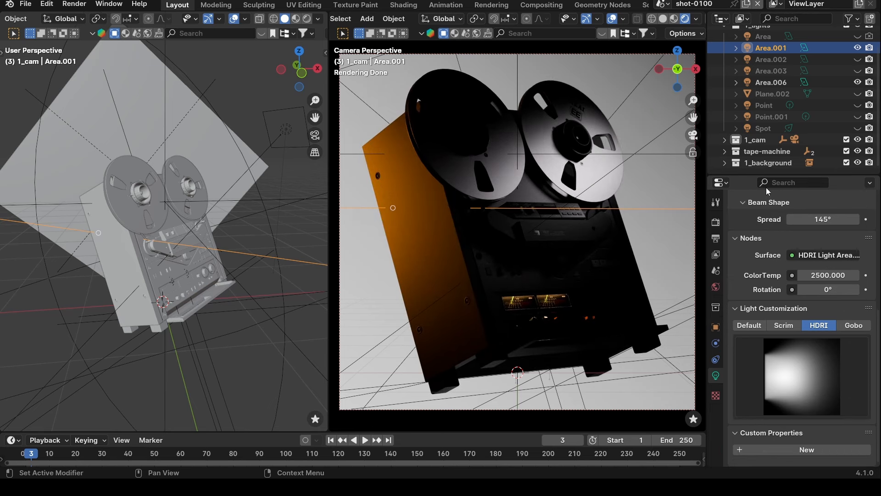
pyautogui.scroll(7, 757, 274)
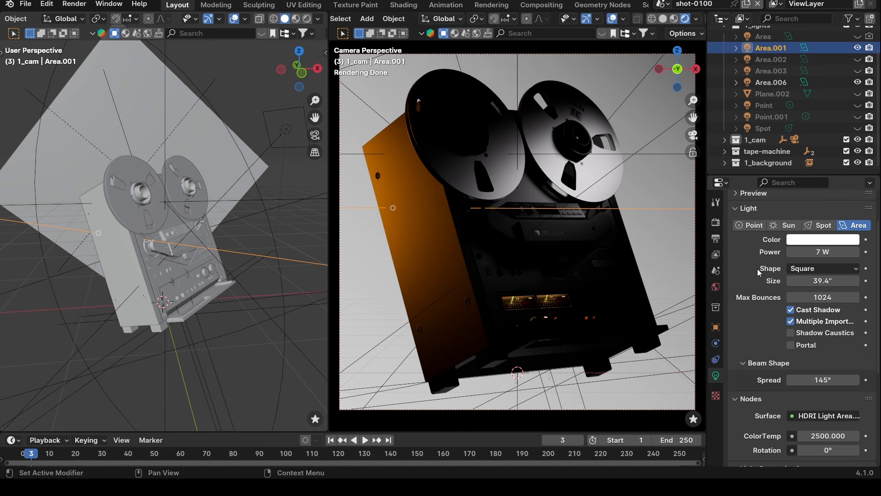
pyautogui.scroll(-7, 757, 268)
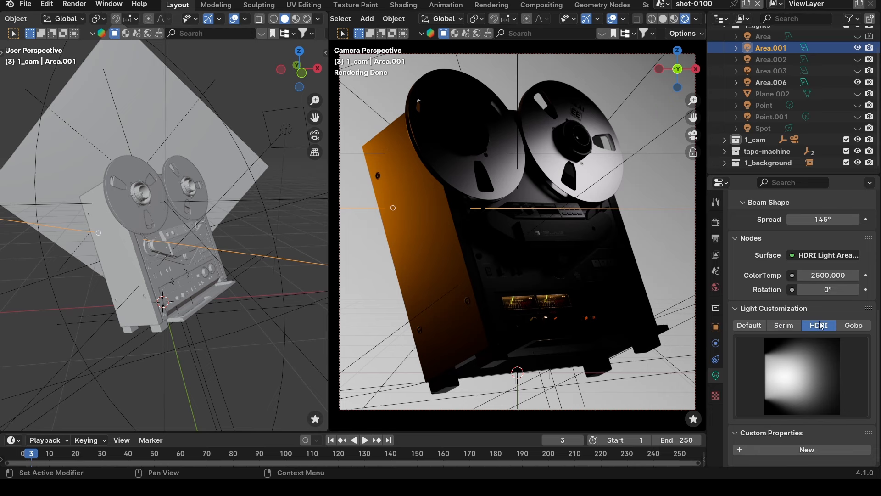
pyautogui.click(806, 373)
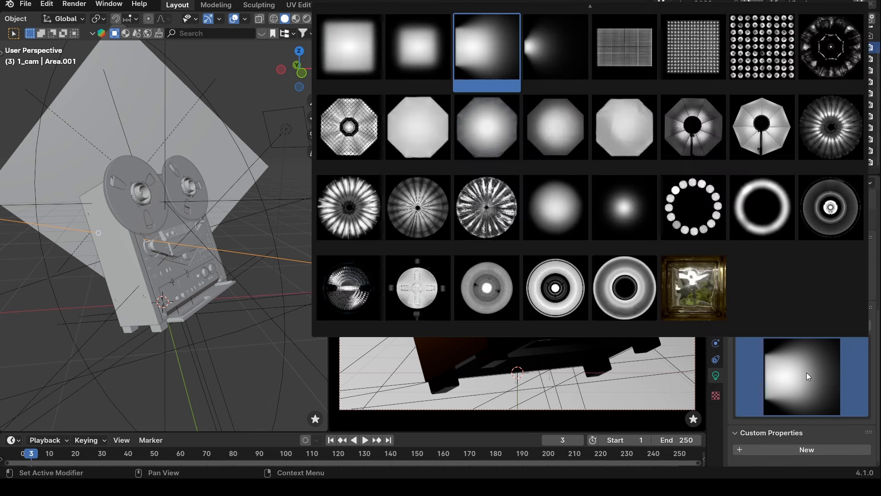
pyautogui.scroll(2, 505, 193)
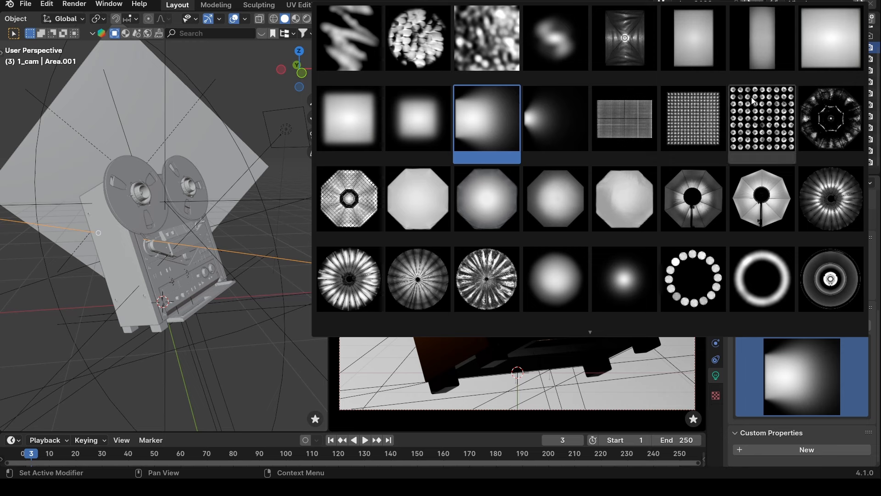
pyautogui.click(489, 123)
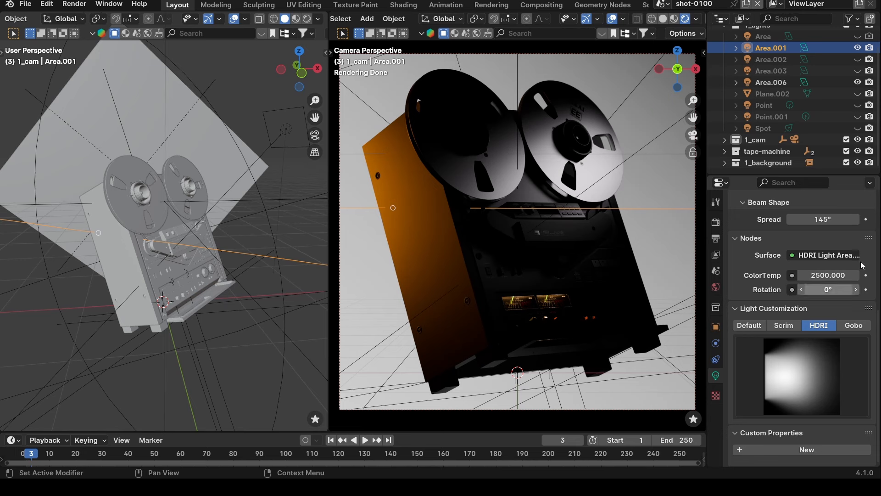
# Toggle the Area.002 light on and off to compare its effect on the render, and leave it shown
pyautogui.click(860, 63)
pyautogui.click(860, 63)
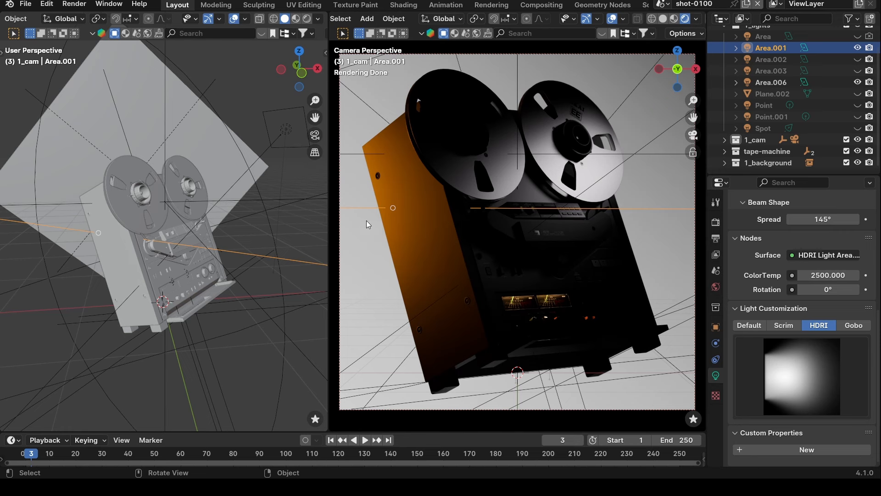
pyautogui.click(857, 60)
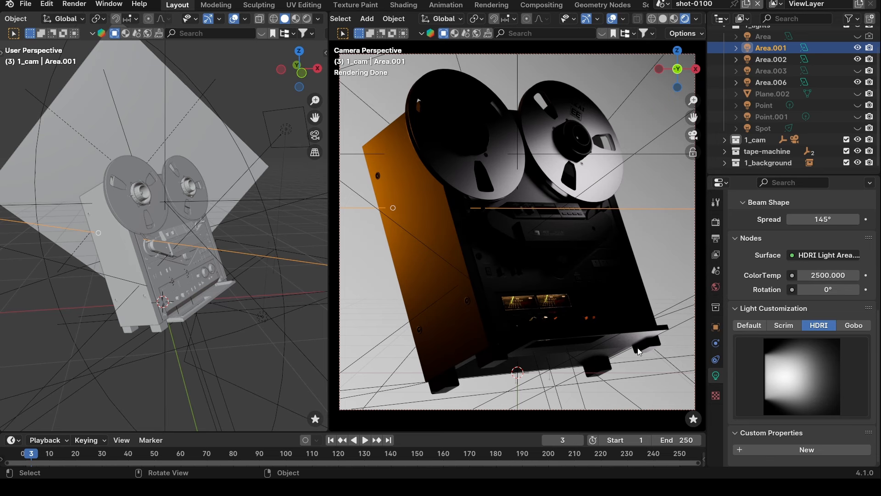
pyautogui.click(857, 82)
pyautogui.click(858, 83)
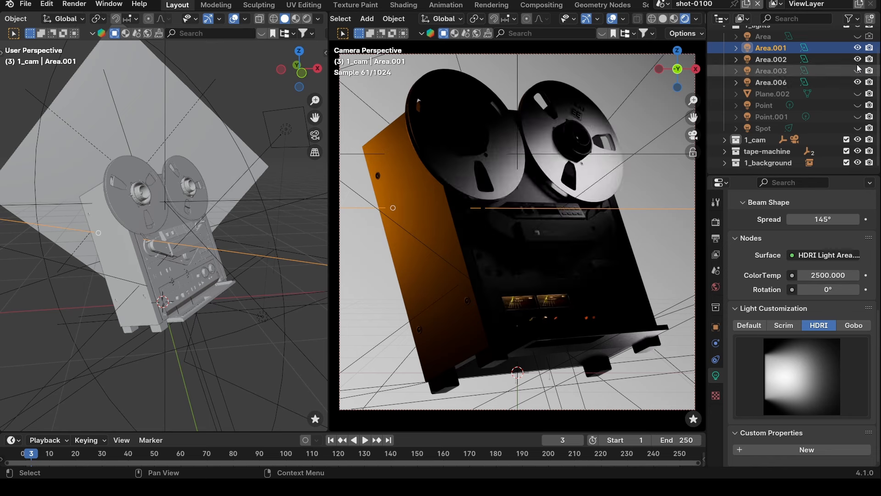
pyautogui.click(857, 59)
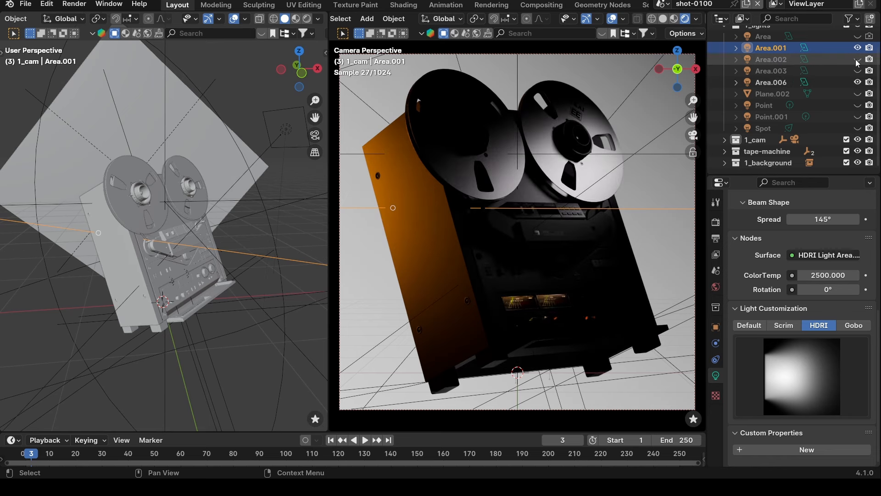
pyautogui.click(858, 59)
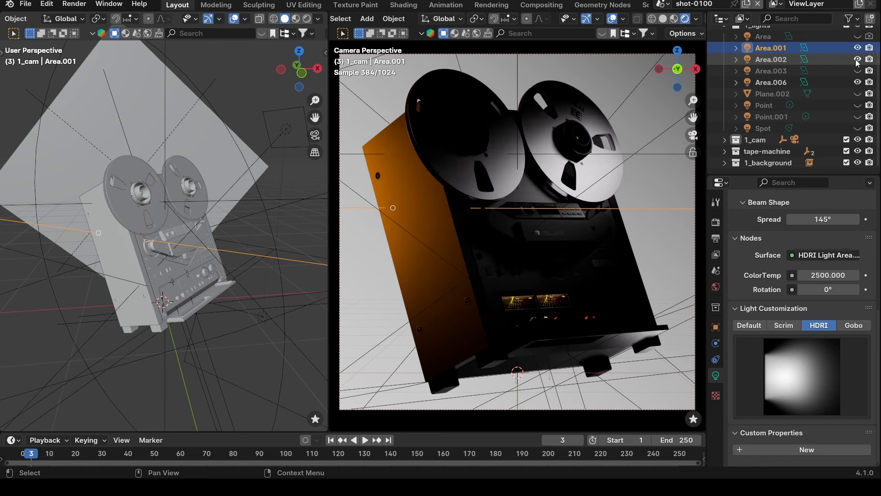
pyautogui.click(857, 59)
pyautogui.click(858, 59)
# Toggle the Area.003 light to compare its effect and leave it shown, then briefly switch Plane.002 on and off
pyautogui.click(858, 71)
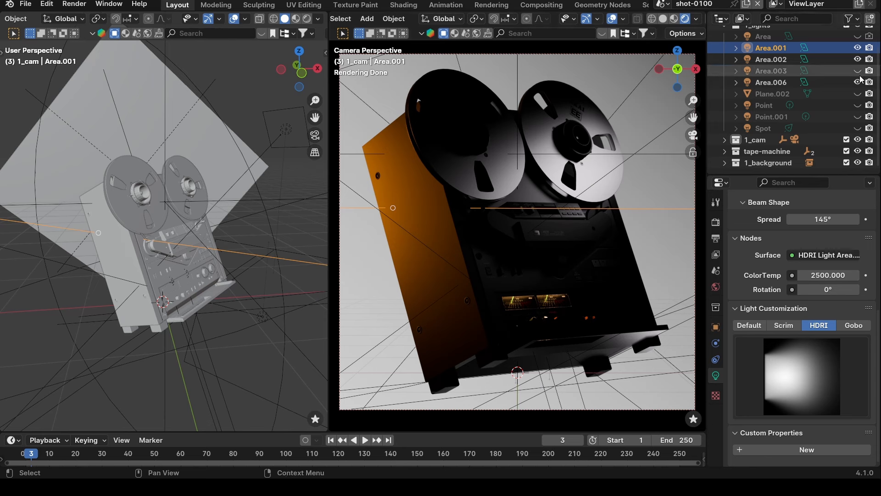
pyautogui.click(858, 71)
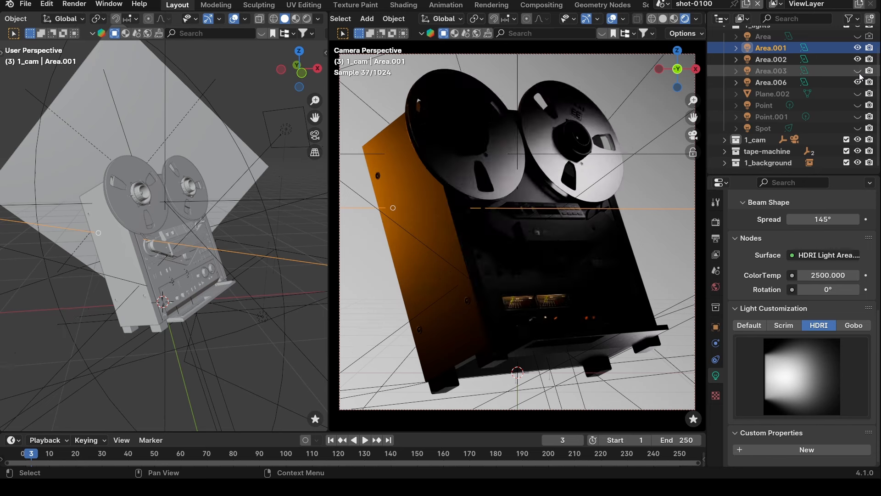
pyautogui.click(858, 71)
pyautogui.click(858, 71)
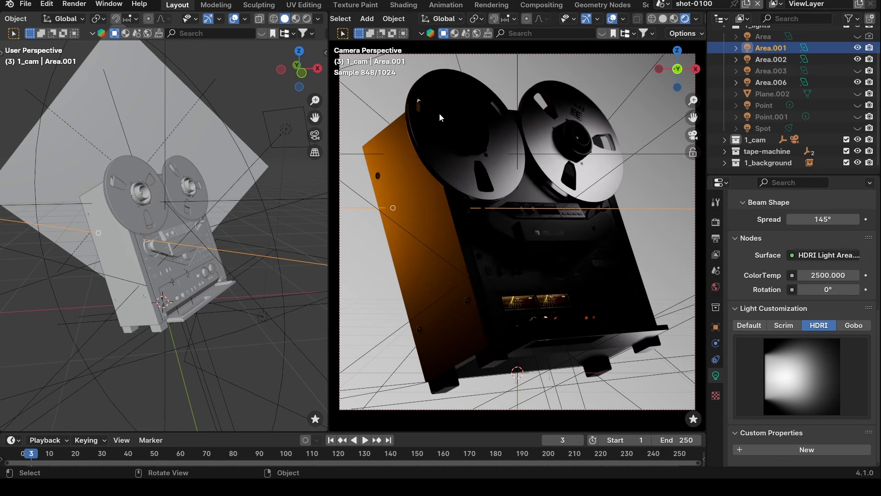
pyautogui.click(859, 72)
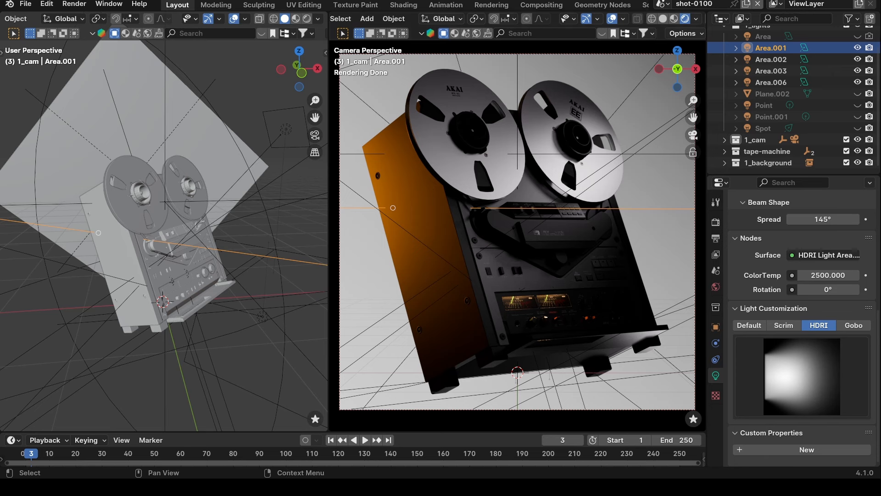
pyautogui.click(858, 95)
pyautogui.click(859, 95)
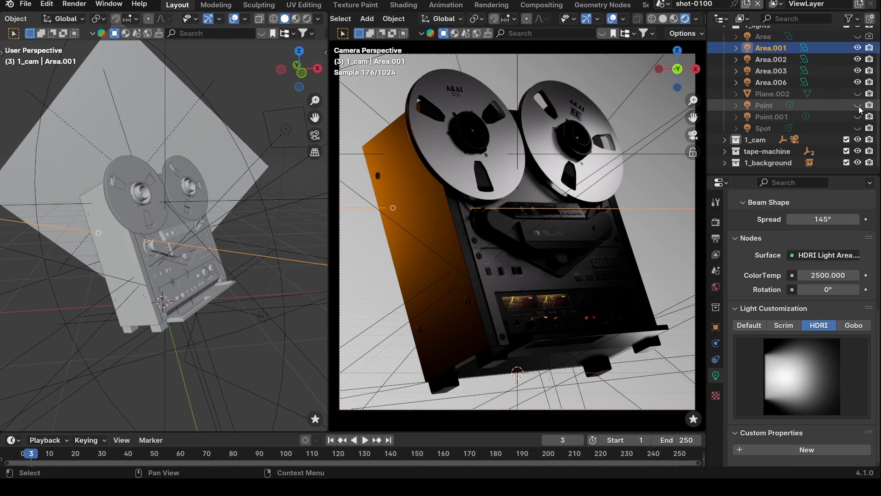
# Toggle the Point light repeatedly to compare its effect on the machine's front panel, and leave it shown
pyautogui.click(859, 106)
pyautogui.click(859, 106)
pyautogui.click(858, 107)
pyautogui.click(859, 106)
pyautogui.click(859, 107)
pyautogui.click(859, 107)
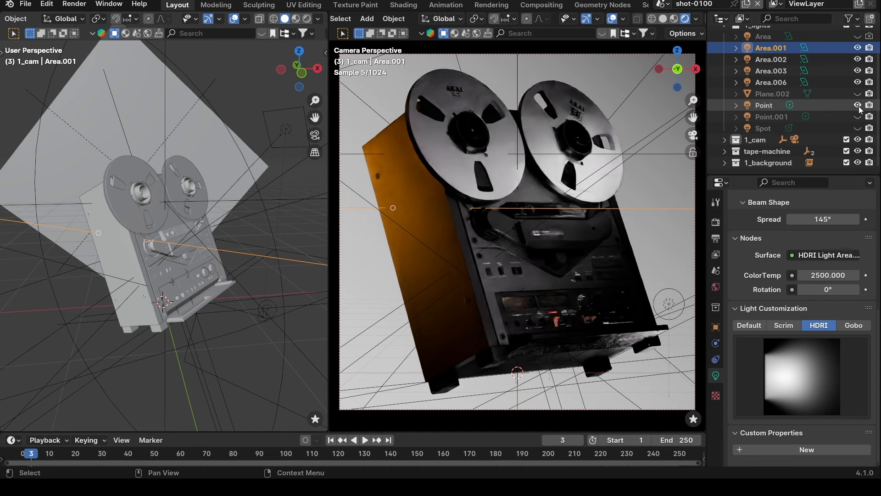
pyautogui.click(859, 106)
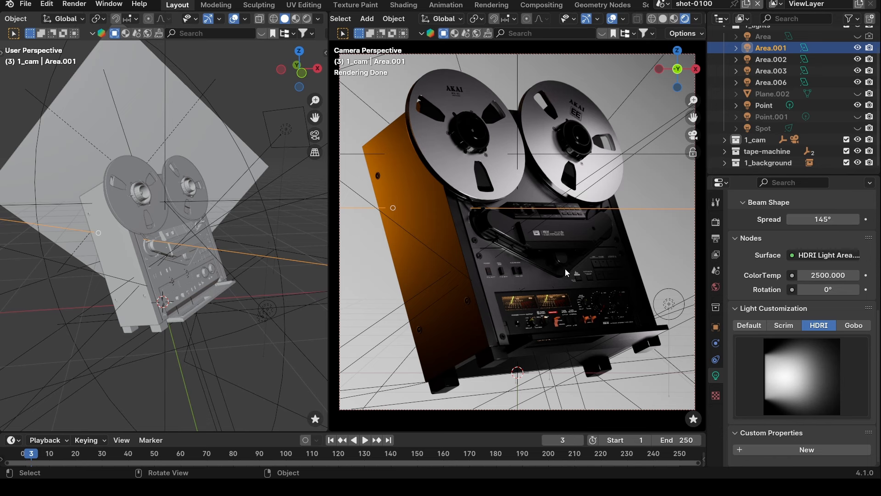
pyautogui.click(858, 105)
pyautogui.click(858, 105)
# Select the Point light and try moving it freely around the machine's front, then cancel the move
pyautogui.click(773, 102)
pyautogui.moveTo(230, 248); pyautogui.dragTo(531, 326, button='middle')
pyautogui.scroll(-5, 206, 278)
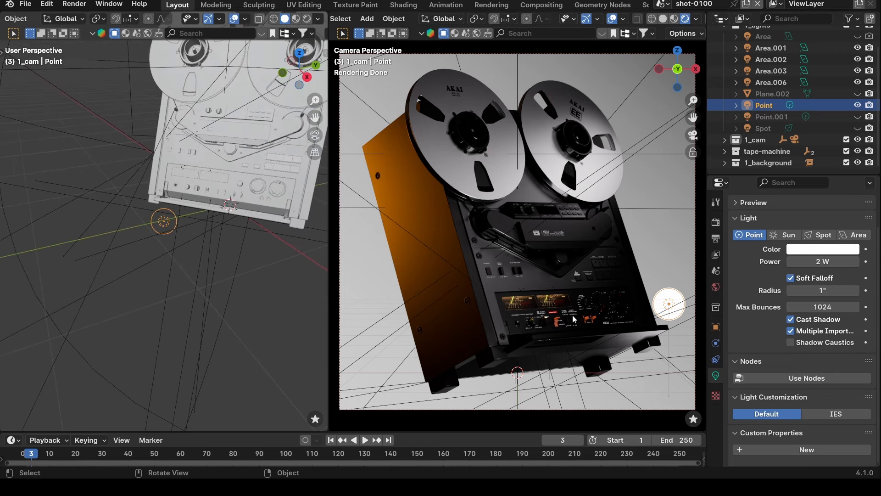
pyautogui.press('g')
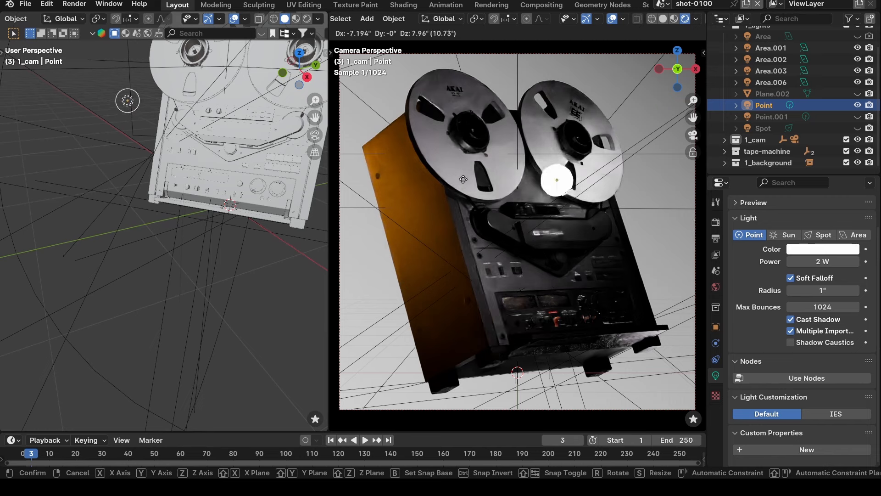
pyautogui.rightClick(540, 263)
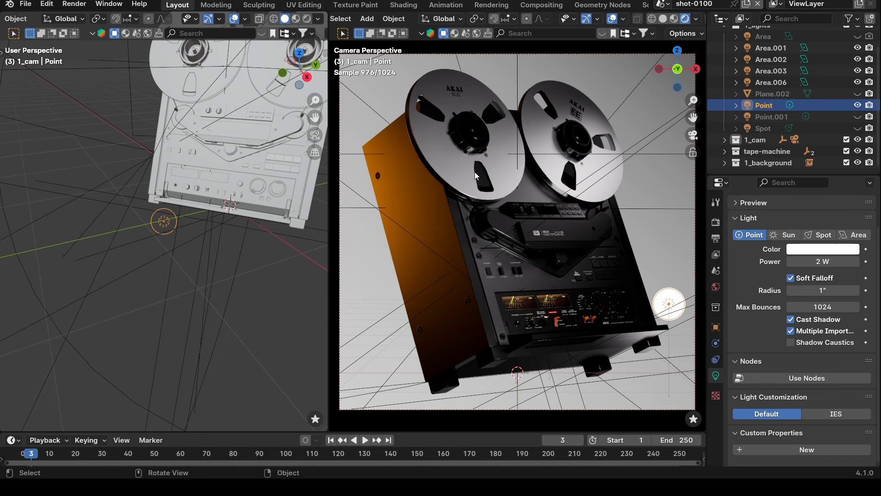
# Toggle the Point.001 light to compare the render with and without it, and leave it shown
pyautogui.click(858, 117)
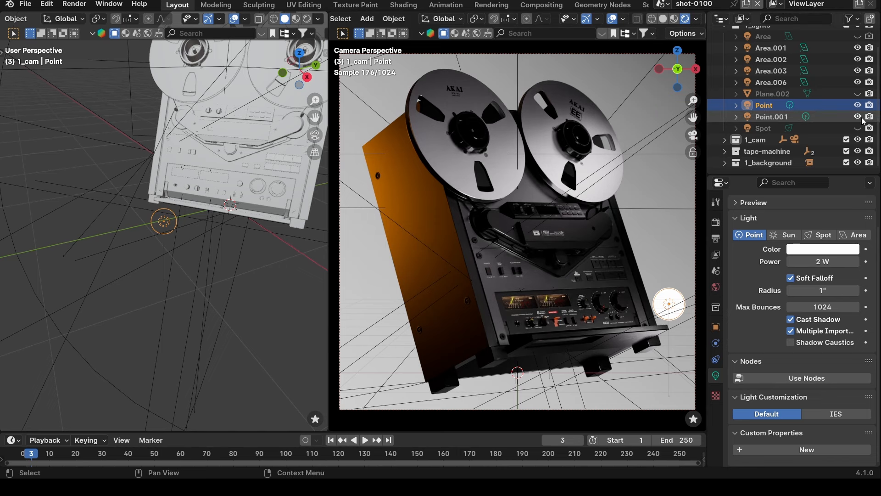
pyautogui.click(861, 117)
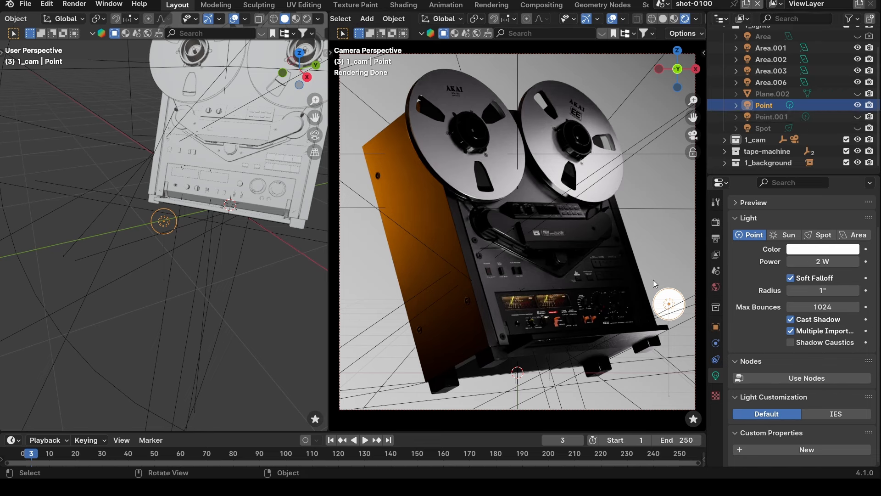
pyautogui.click(858, 117)
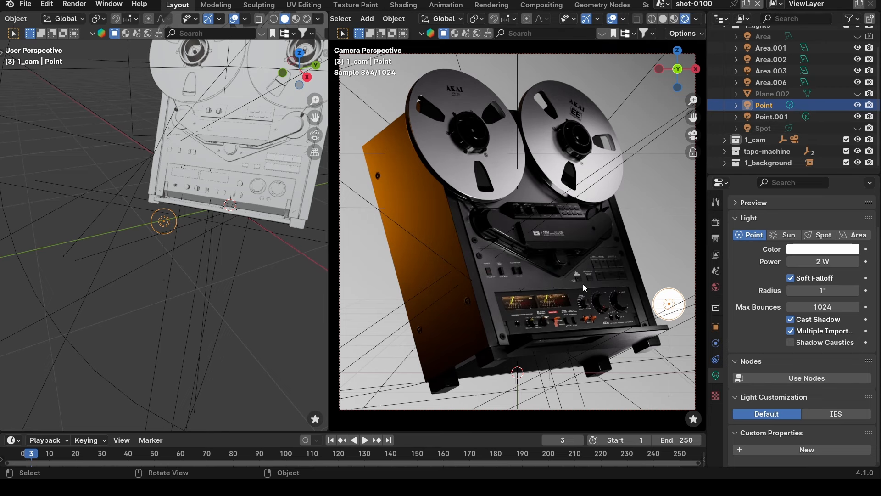
# Select the Point.001 light and try moving it to shift the front panel's highlights, then cancel the move
pyautogui.moveTo(276, 230); pyautogui.dragTo(156, 212, button='middle')
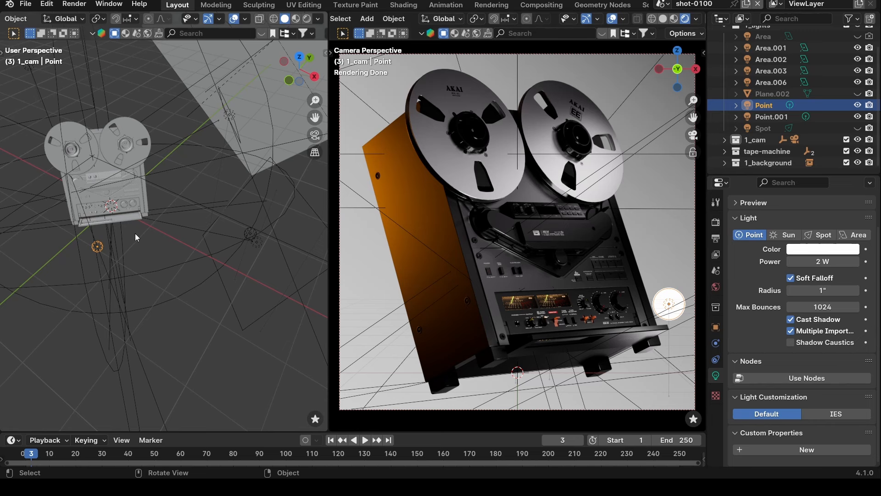
pyautogui.click(796, 120)
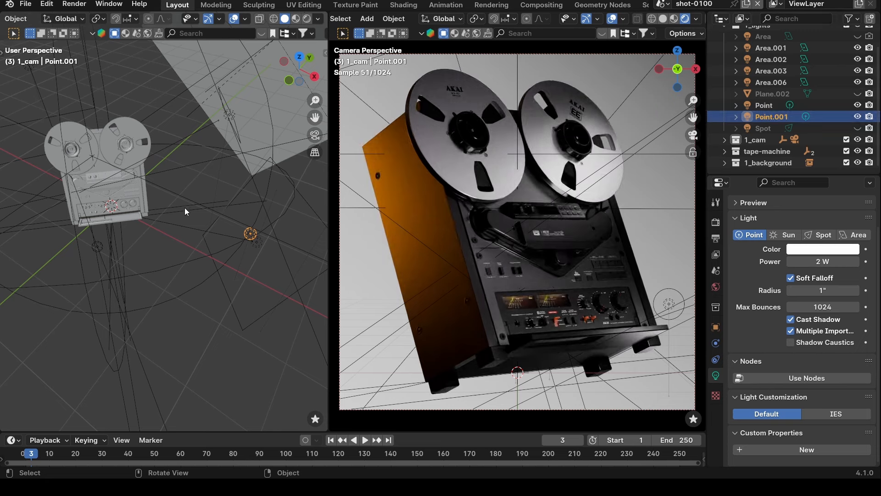
pyautogui.press('g')
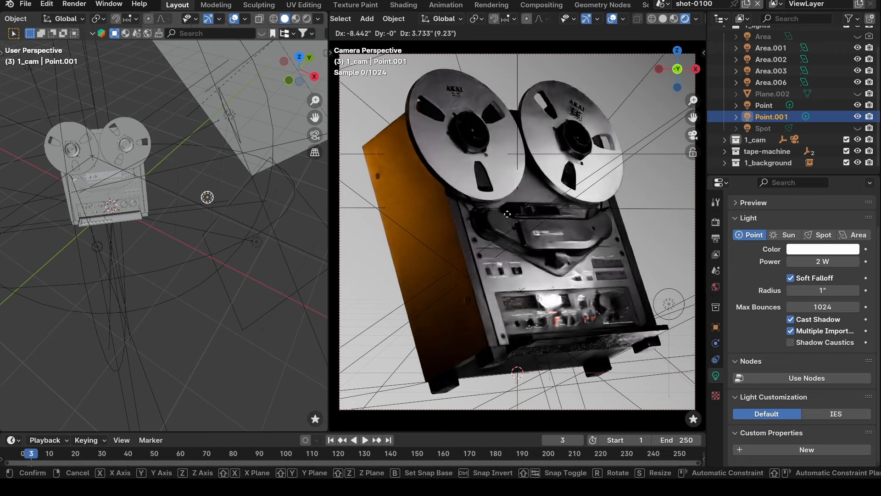
pyautogui.click(591, 221)
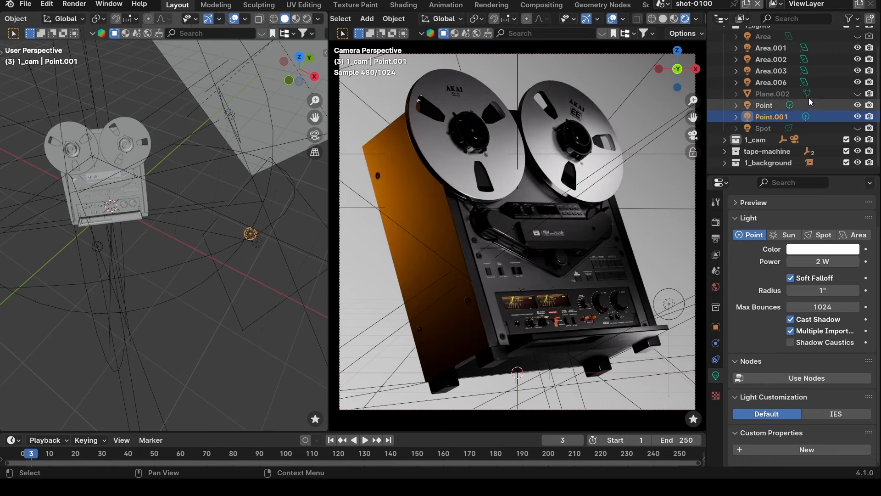
# Show the Spot light, toggle Plane.002 on and off to compare its effect, and leave both shown
pyautogui.click(769, 95)
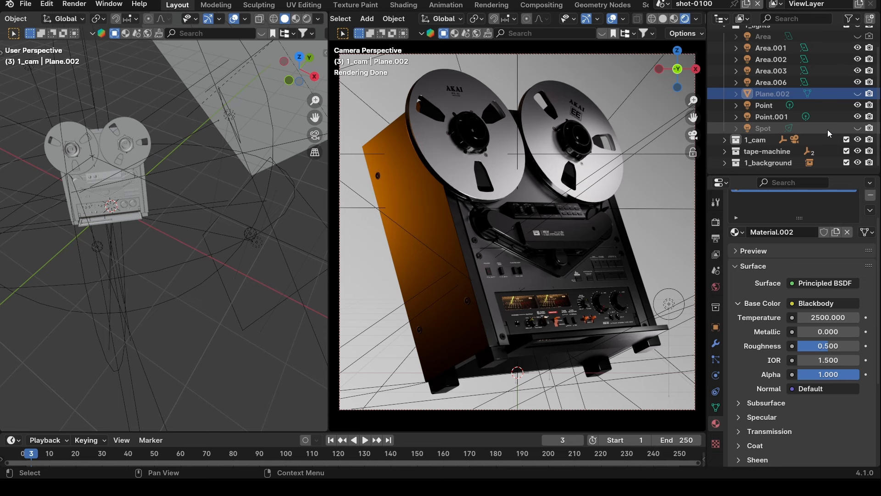
pyautogui.click(855, 128)
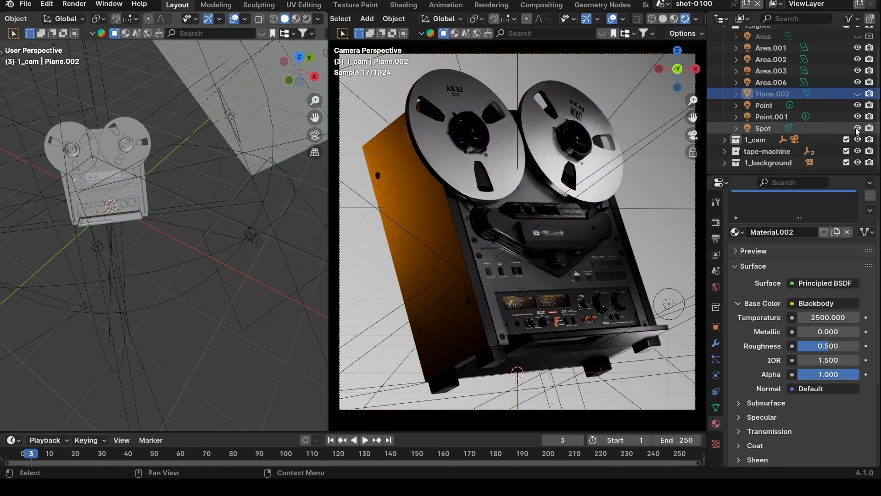
pyautogui.click(856, 94)
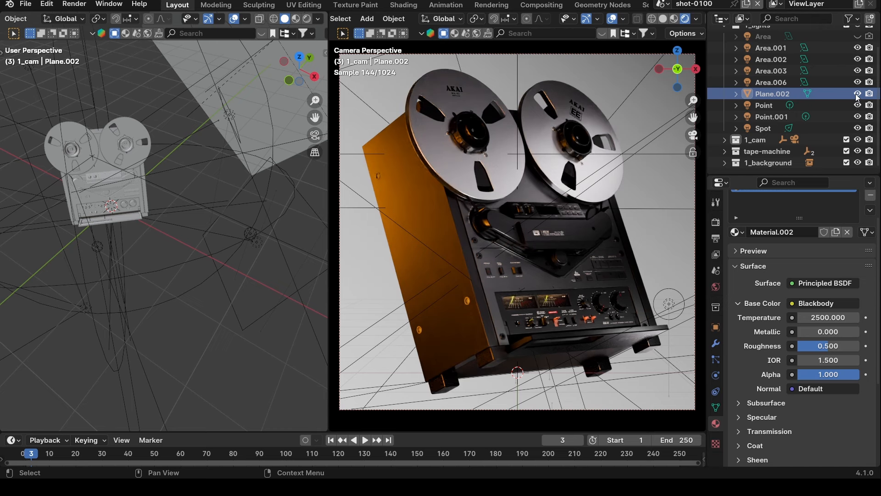
pyautogui.click(855, 93)
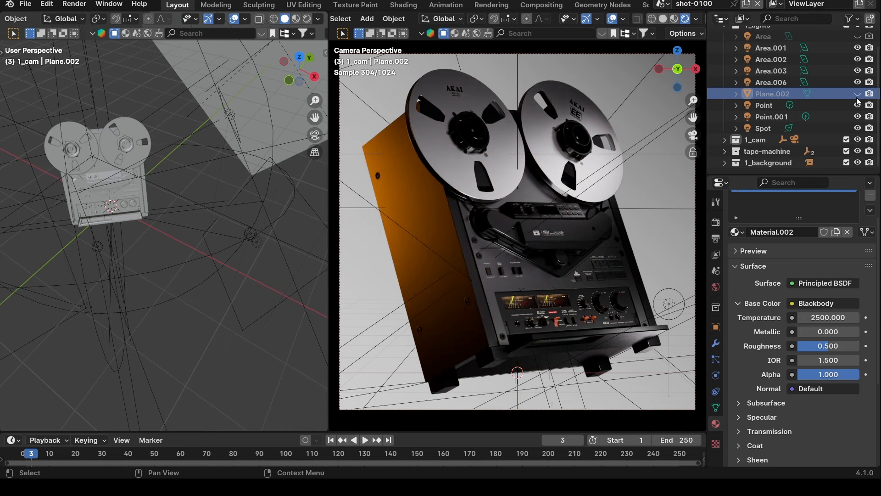
pyautogui.click(857, 95)
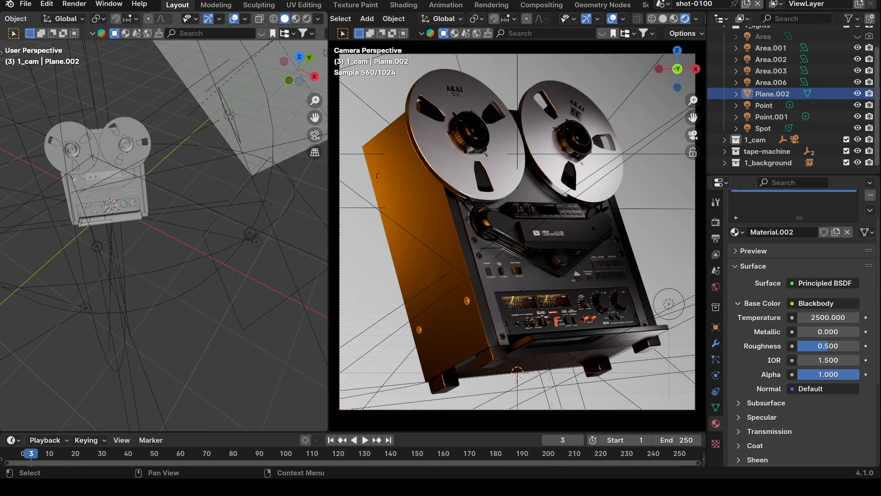
pyautogui.click(856, 94)
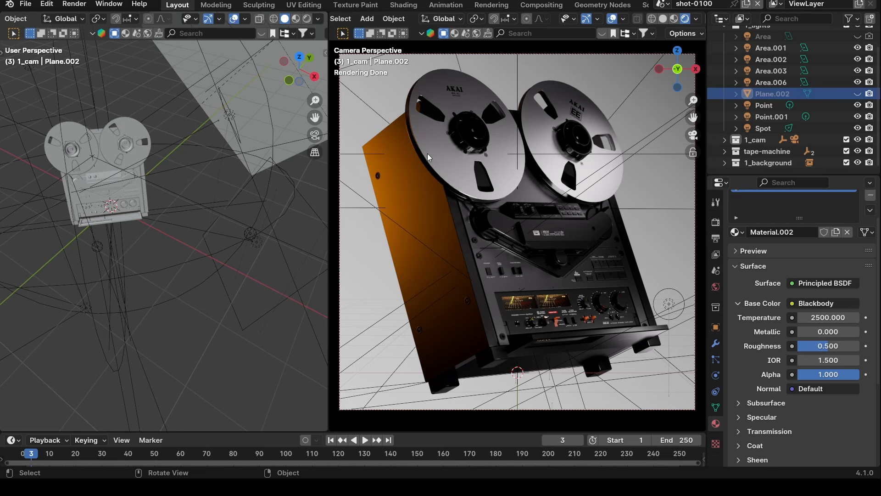
pyautogui.click(857, 94)
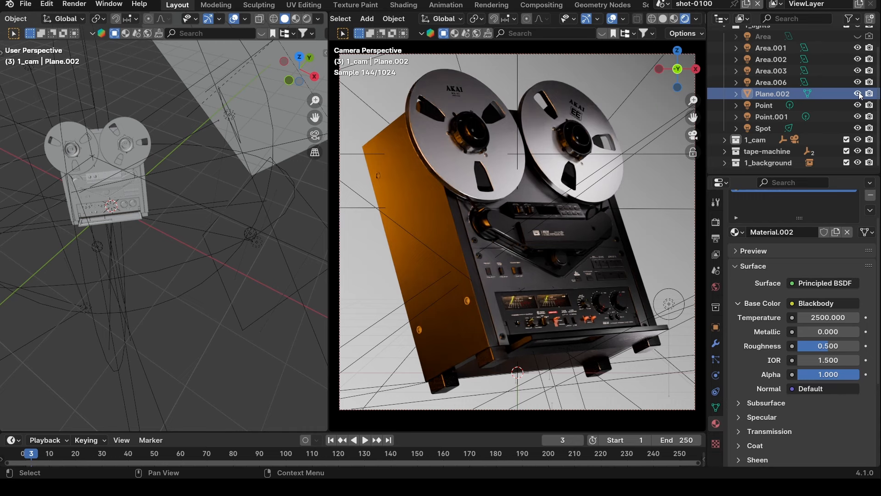
# Toggle Plane.002 repeatedly to compare its reflection on the machine's wooden side, and leave the plane shown
pyautogui.click(857, 93)
pyautogui.click(858, 93)
pyautogui.click(858, 94)
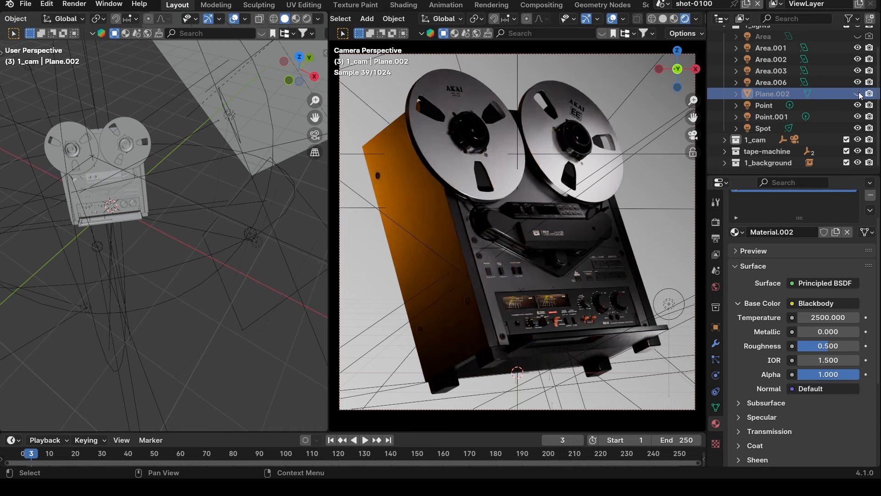
pyautogui.click(858, 94)
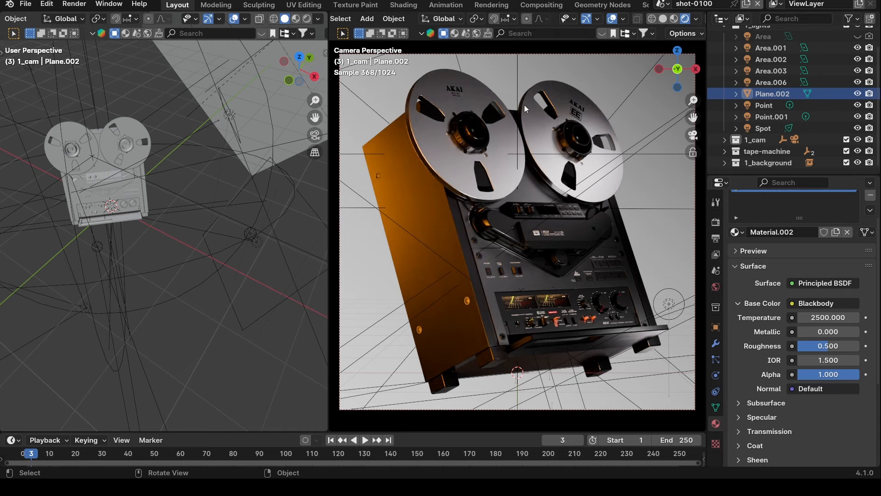
# Select Plane.002 in the scene and examine its placement beside the tape machine from several angles
pyautogui.moveTo(161, 244); pyautogui.dragTo(216, 201, button='middle')
pyautogui.scroll(2, 92, 182)
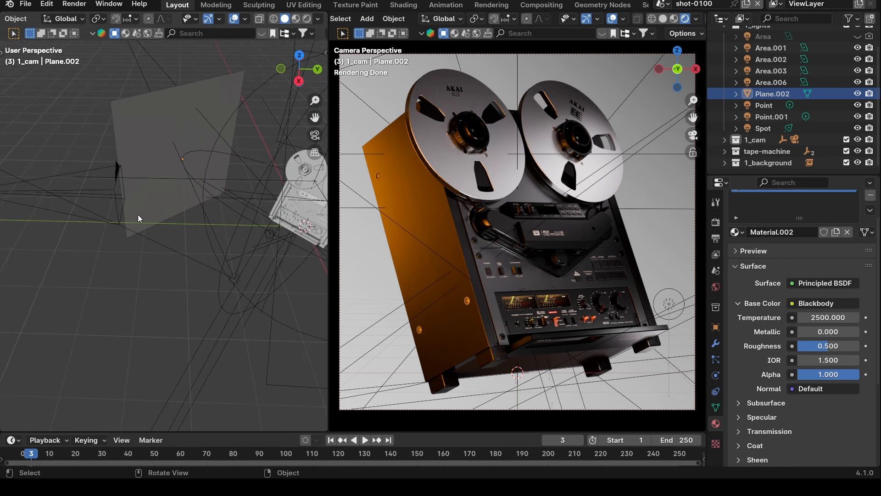
pyautogui.moveTo(137, 214); pyautogui.dragTo(165, 180, button='middle')
pyautogui.click(130, 153)
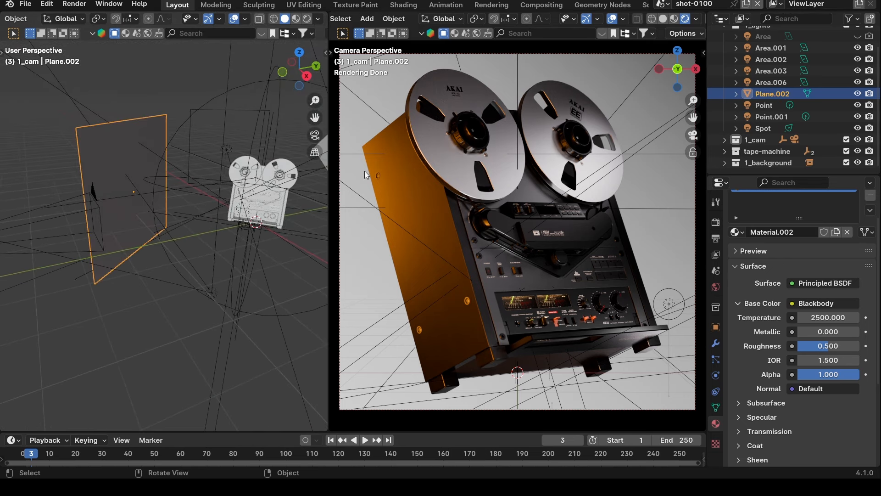
pyautogui.moveTo(129, 228); pyautogui.dragTo(172, 241, button='middle')
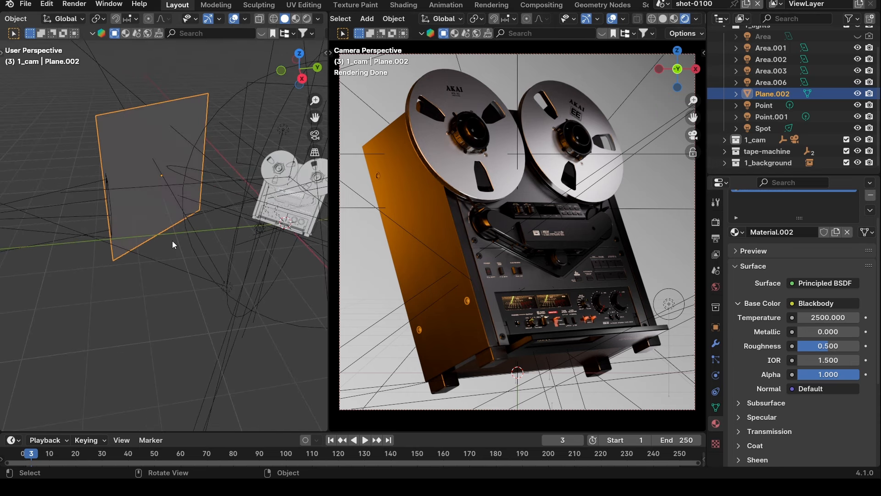
# Select the Spot light and examine its aim at the plane and its light, beam shape and customization settings
pyautogui.click(772, 128)
pyautogui.moveTo(147, 128); pyautogui.dragTo(178, 326, button='middle')
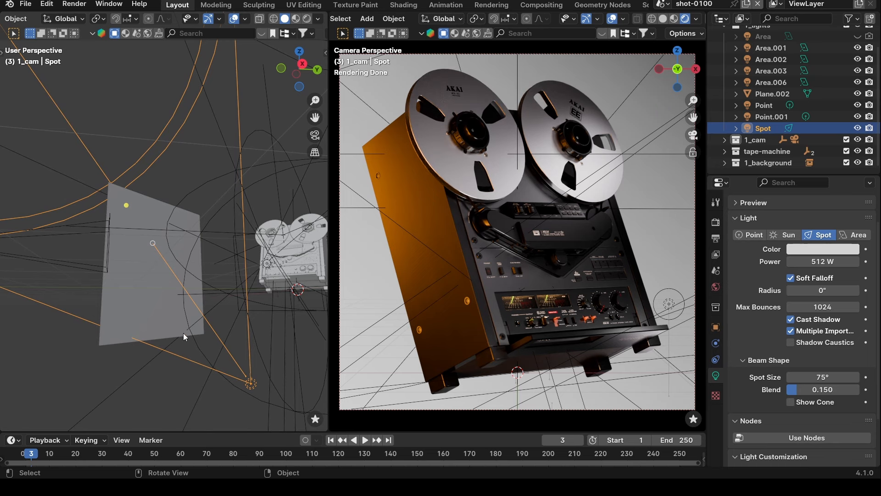
pyautogui.moveTo(183, 332); pyautogui.dragTo(247, 359, button='middle')
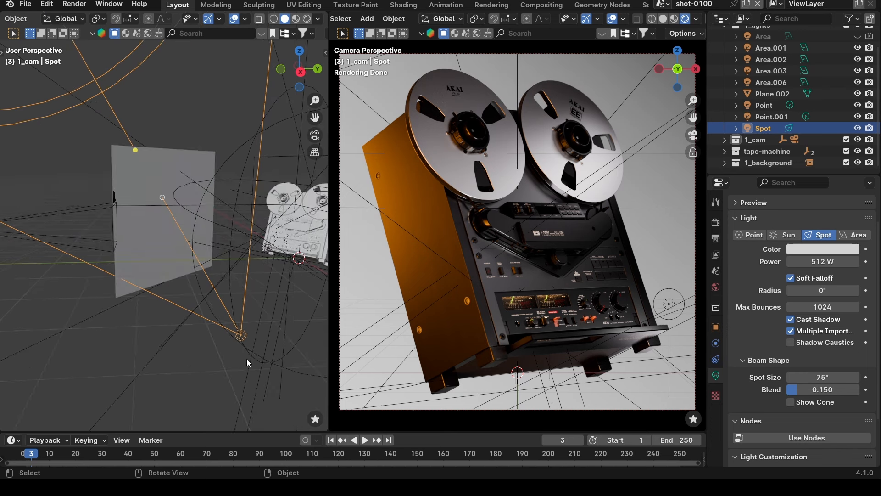
pyautogui.scroll(-3, 806, 326)
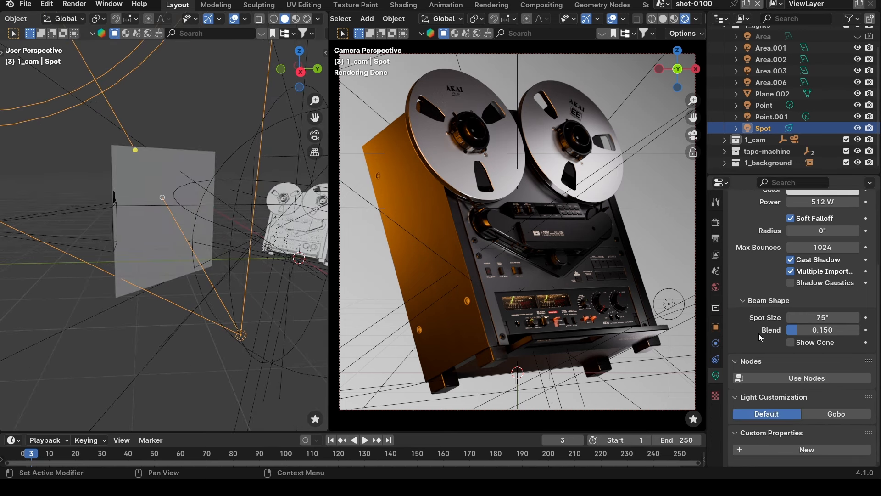
pyautogui.scroll(5, 768, 342)
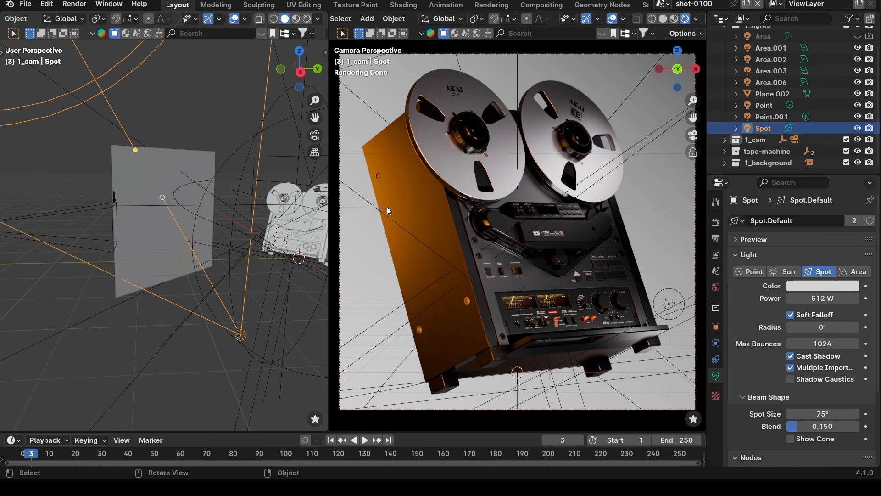
pyautogui.scroll(-5, 769, 396)
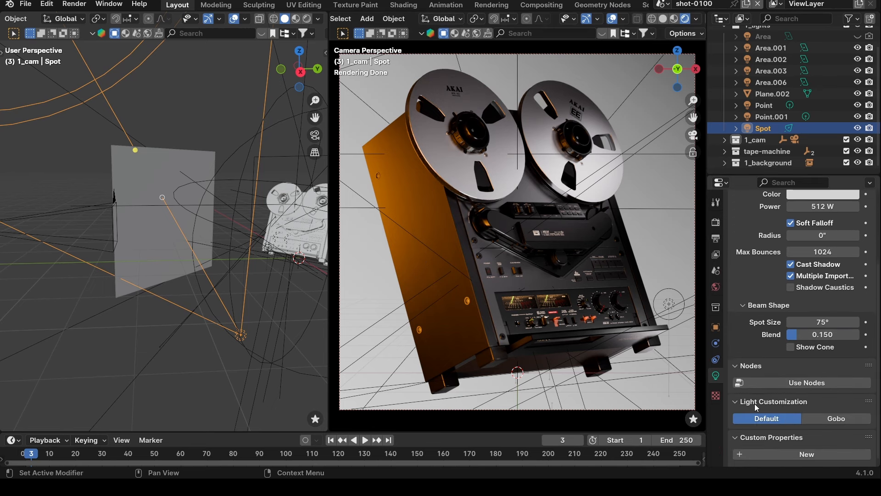
pyautogui.scroll(5, 771, 346)
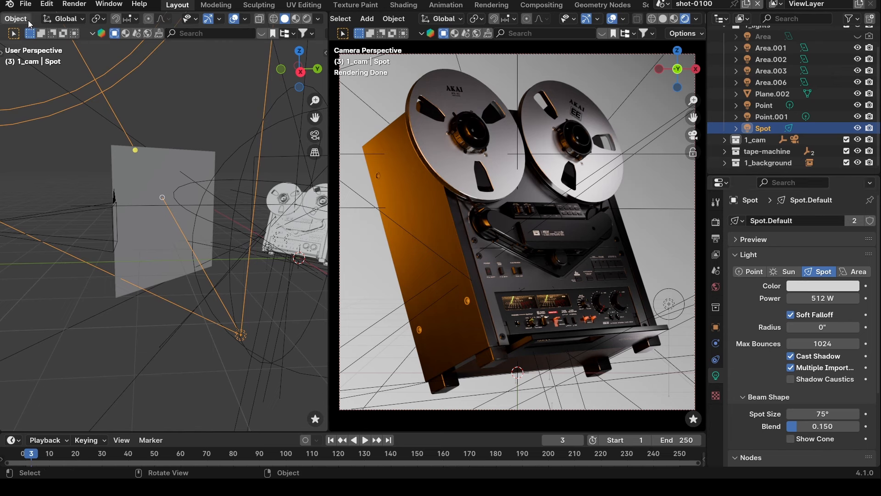
# Check for light nodes in the Shader Editor, select Point.001 and the 1_cam collection, and restore the 3D Viewport
pyautogui.scroll(4, 30, 18)
pyautogui.scroll(2, 29, 18)
pyautogui.click(14, 18)
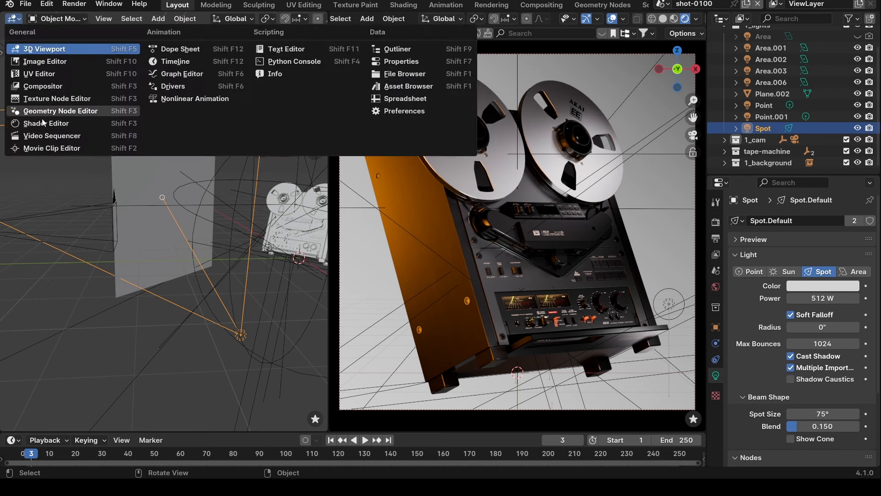
pyautogui.click(46, 124)
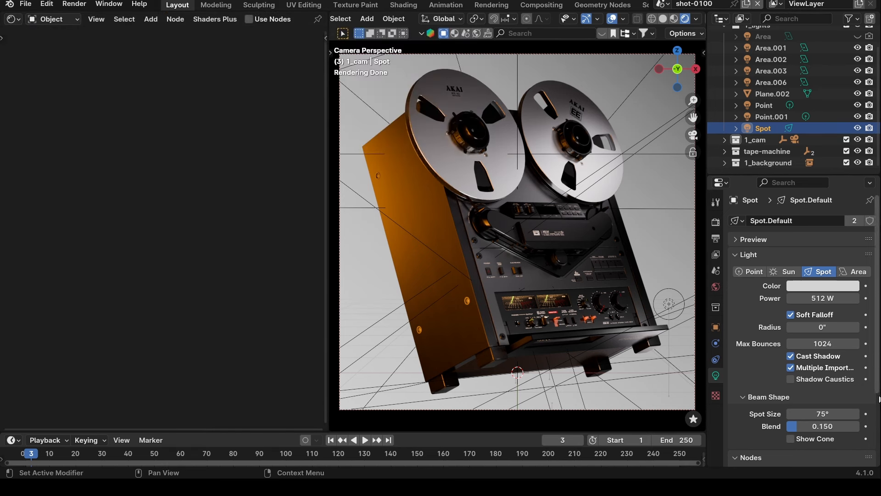
pyautogui.click(763, 118)
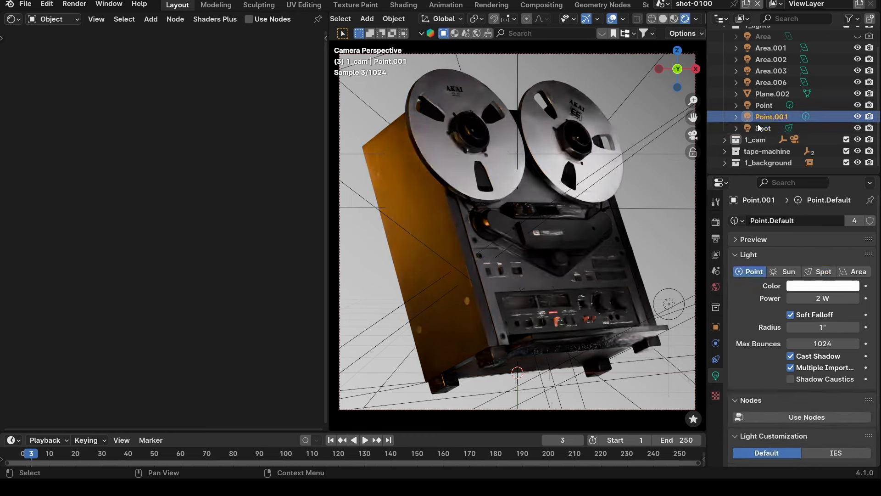
pyautogui.click(762, 137)
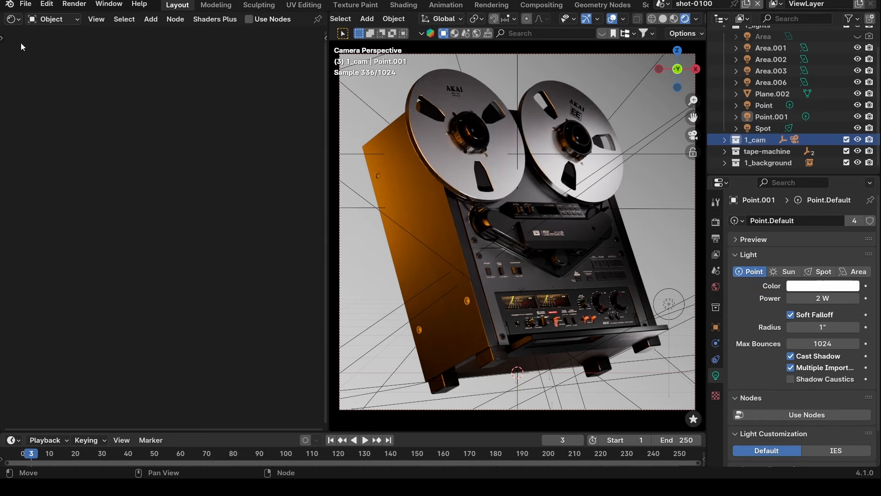
pyautogui.click(13, 19)
pyautogui.click(37, 49)
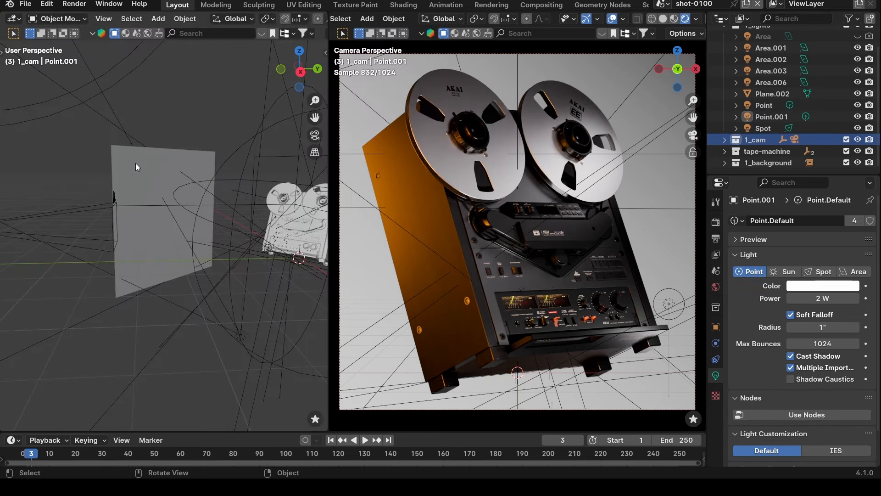
# Select Plane.002, preview its Blackbody material in Material Preview shading, and examine the plane and machine from several angles
pyautogui.click(137, 202)
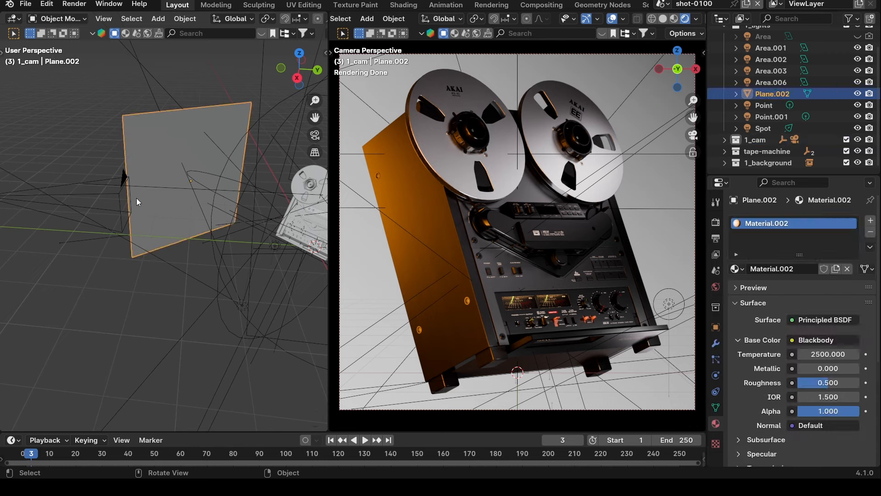
pyautogui.press('z')
pyautogui.click(153, 54)
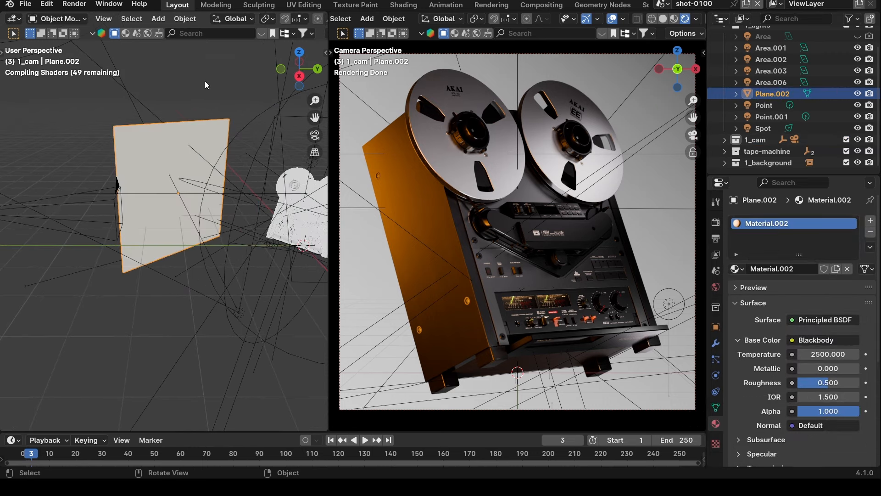
pyautogui.moveTo(176, 175); pyautogui.dragTo(130, 116, button='middle')
pyautogui.click(131, 116)
pyautogui.click(147, 177)
pyautogui.moveTo(128, 219); pyautogui.dragTo(164, 221, button='middle')
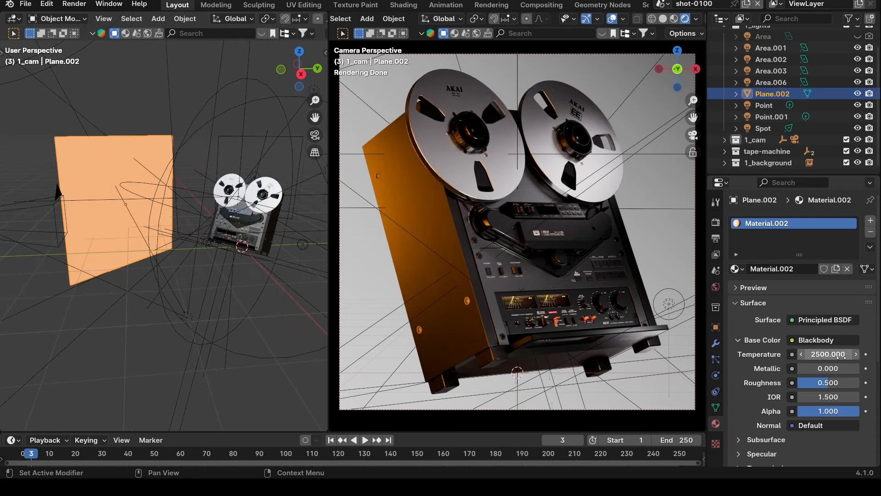
pyautogui.moveTo(123, 170); pyautogui.dragTo(122, 163, button='middle')
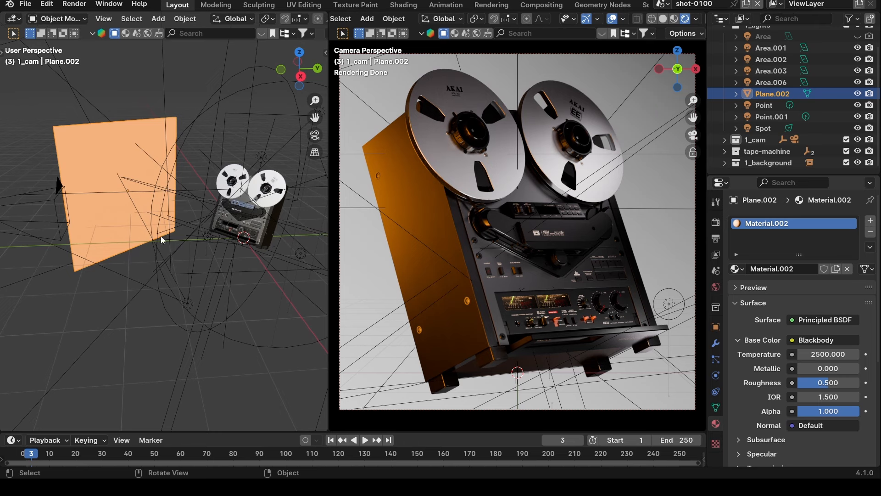
pyautogui.moveTo(161, 239); pyautogui.dragTo(192, 291, button='middle')
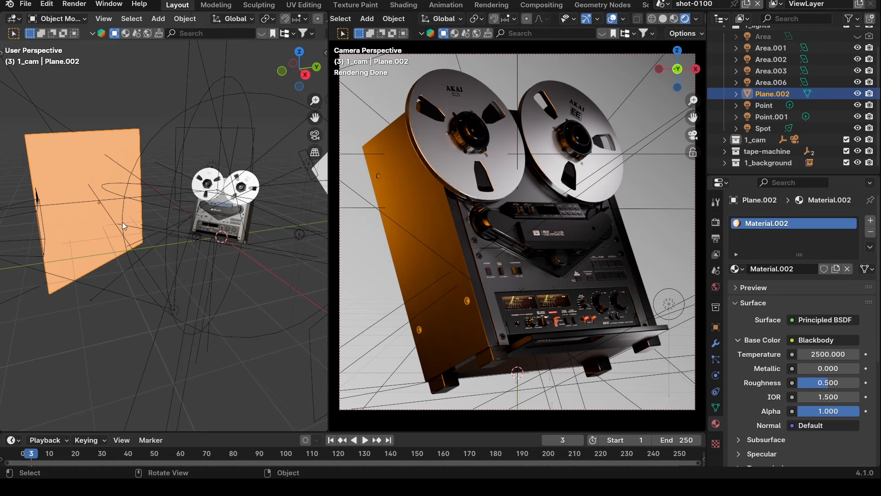
pyautogui.moveTo(122, 221); pyautogui.dragTo(86, 220, button='middle')
pyautogui.moveTo(76, 158); pyautogui.dragTo(86, 209, button='middle')
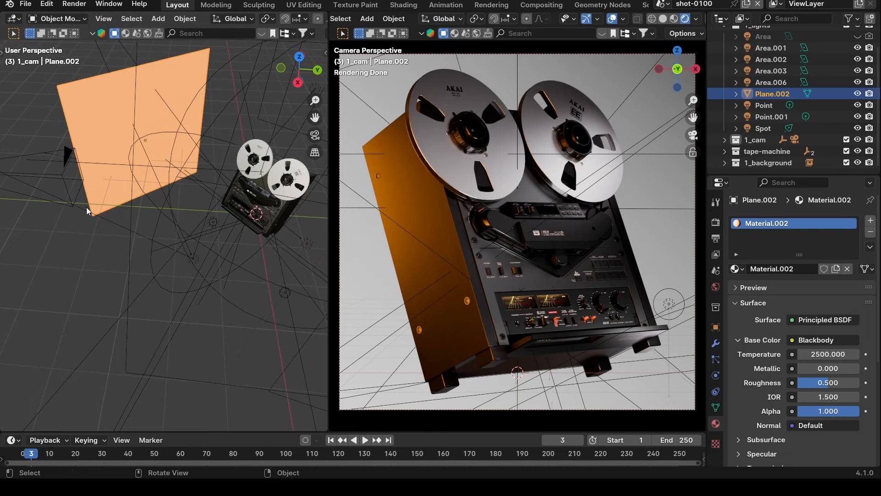
pyautogui.moveTo(162, 197); pyautogui.dragTo(194, 167, button='middle')
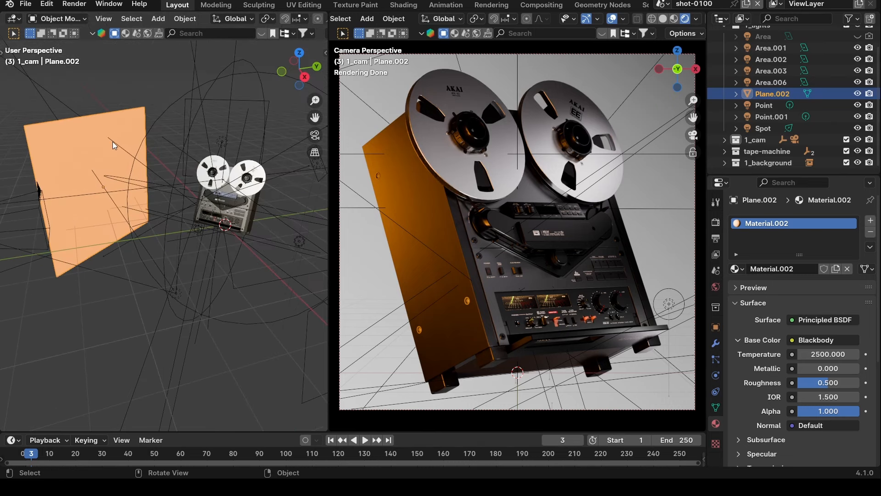
# Return the 3D Viewport to Solid shading and reframe the plane and the tape machine
pyautogui.click(14, 18)
pyautogui.click(36, 52)
pyautogui.press('z')
pyautogui.click(206, 196)
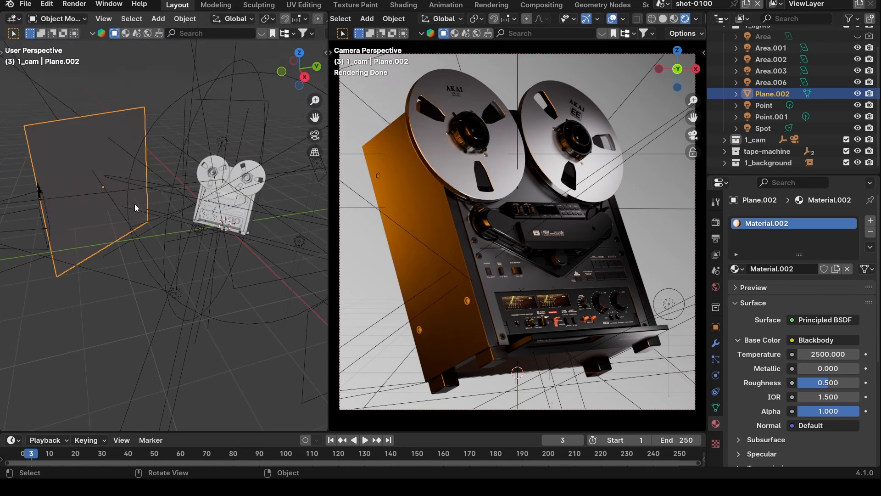
pyautogui.moveTo(134, 204); pyautogui.dragTo(156, 197, button='middle')
pyautogui.scroll(2, 772, 126)
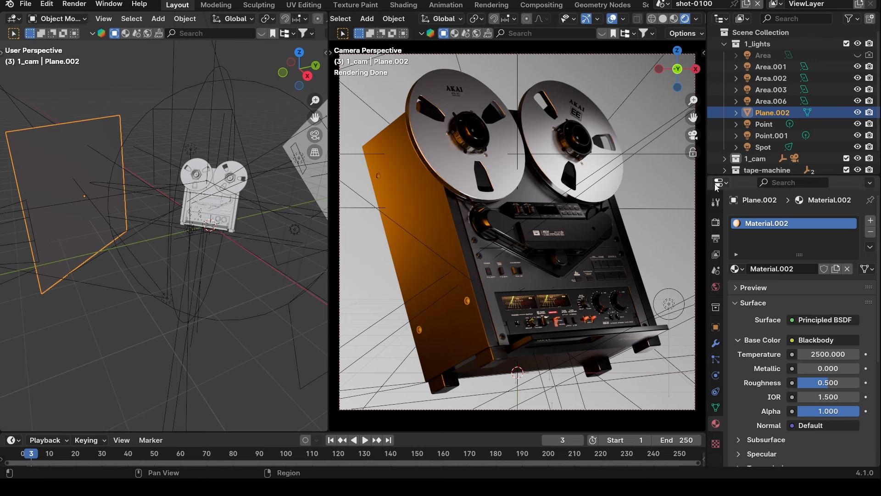
# Collapse Plane.002's material sections and examine the scene's output resolution and scale percentage
pyautogui.click(732, 304)
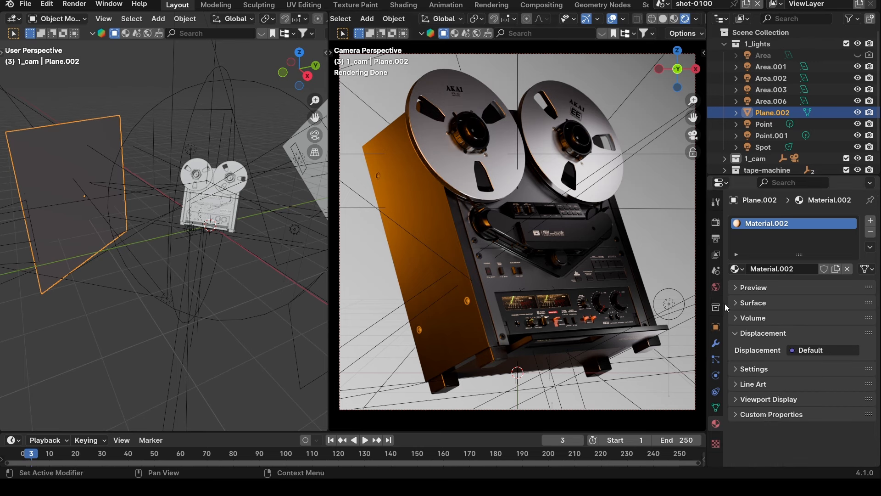
pyautogui.click(712, 224)
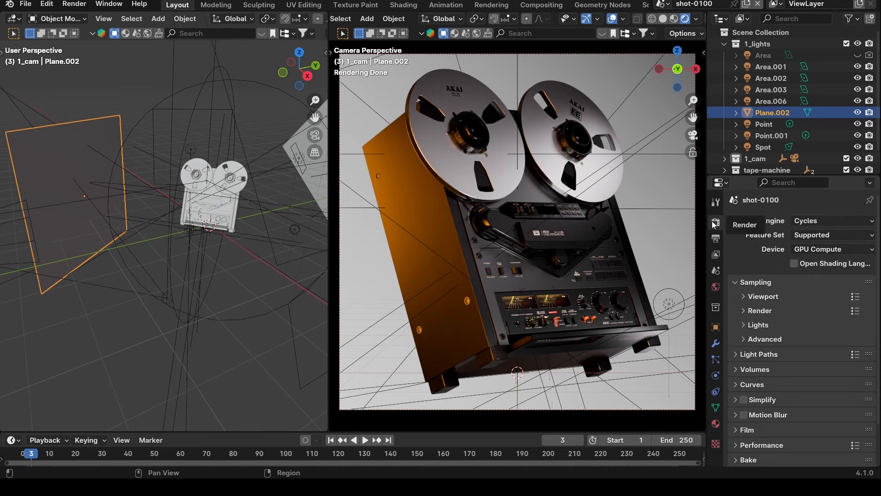
pyautogui.click(716, 238)
pyautogui.moveTo(811, 259); pyautogui.dragTo(814, 260)
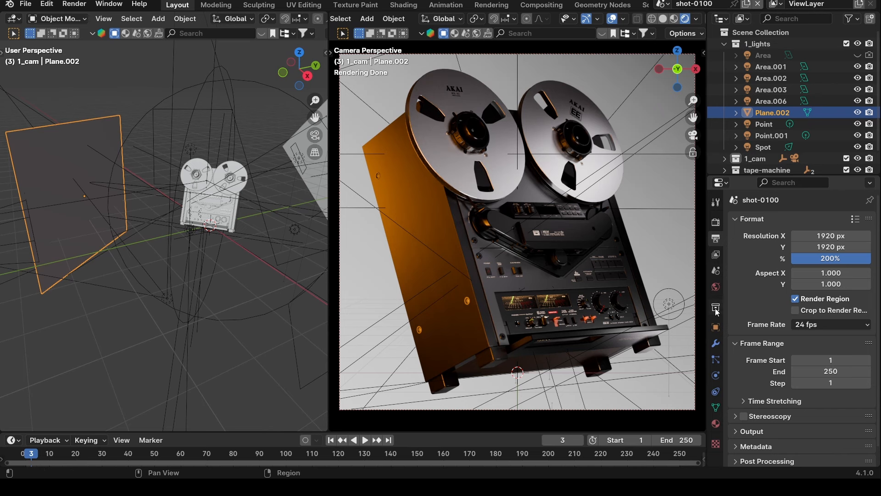
# Examine the view layer's Data passes, and collapse the pass and view layer sections again
pyautogui.click(715, 255)
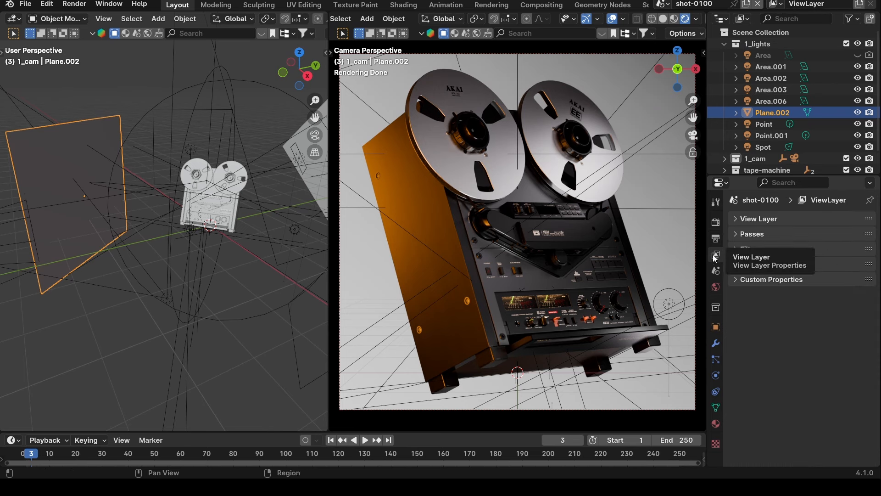
pyautogui.click(747, 235)
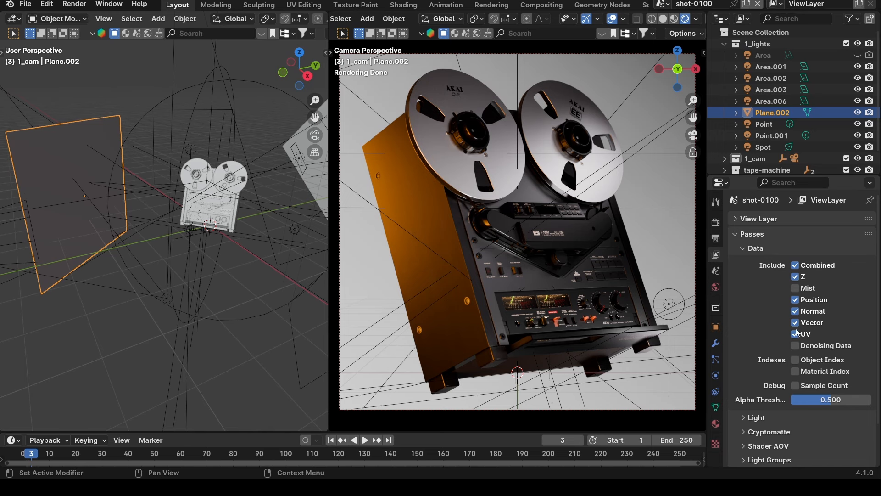
pyautogui.click(752, 248)
pyautogui.click(745, 235)
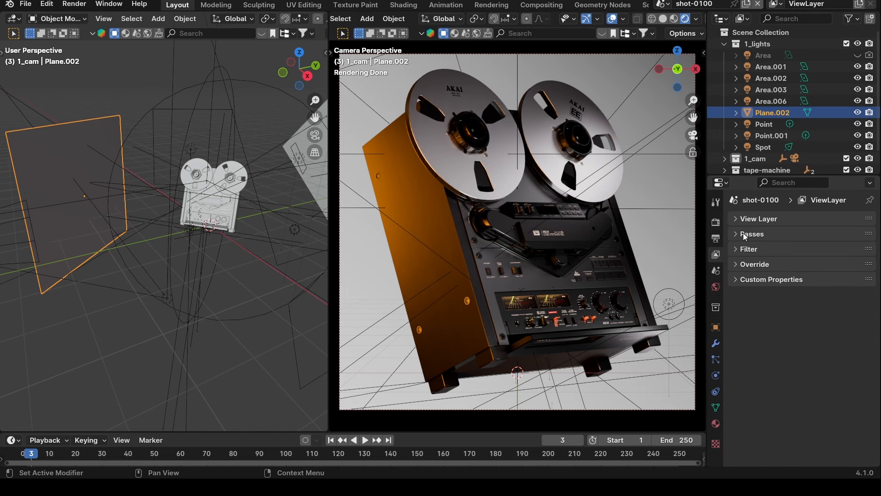
pyautogui.click(747, 224)
pyautogui.click(746, 224)
# Expand the scene's Output settings and examine the file format, color depth and codec
pyautogui.click(716, 239)
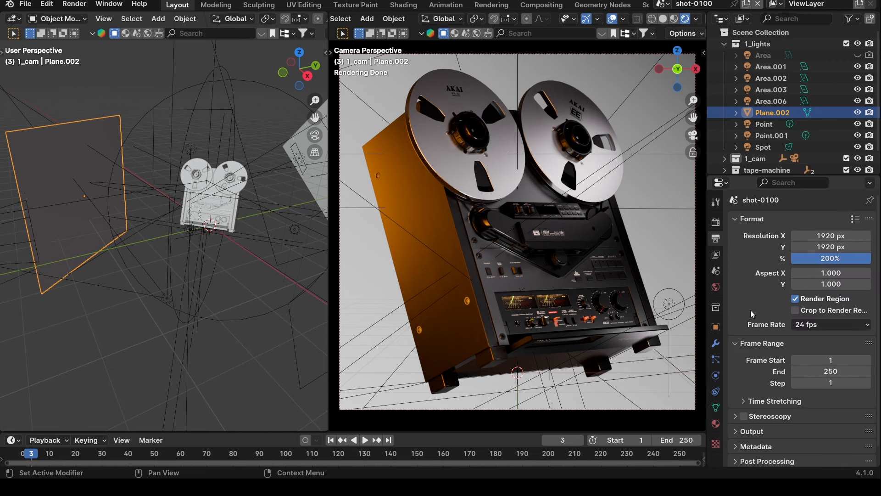
pyautogui.click(755, 414)
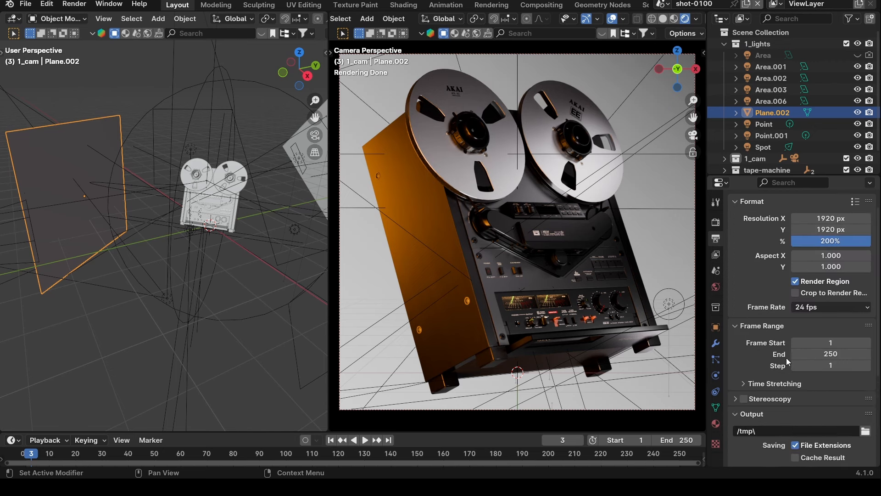
pyautogui.scroll(-6, 786, 357)
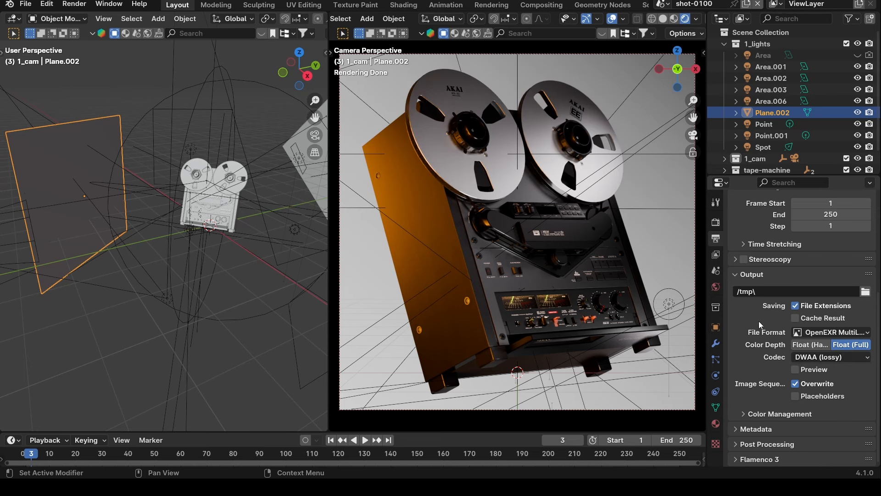
# Expand the Cycles final-render sampling settings to examine the noise threshold, sample limits and denoising
pyautogui.click(715, 223)
pyautogui.click(755, 261)
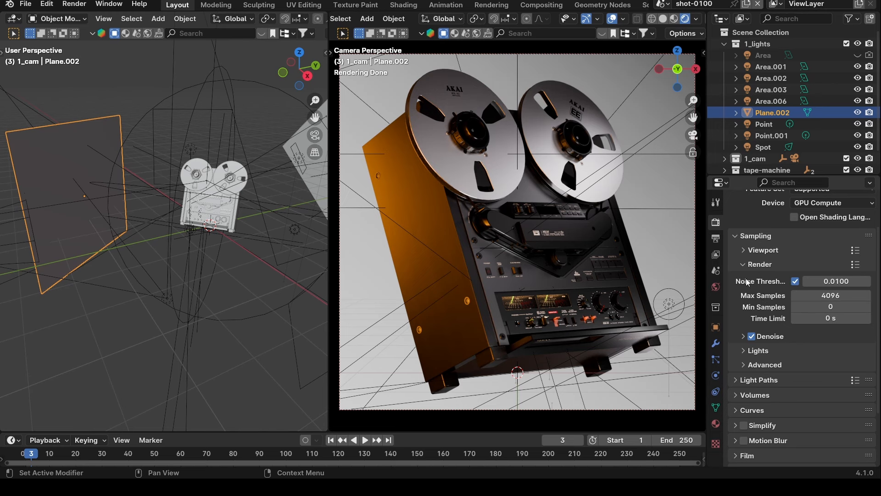
# Examine the final-render denoiser, passes and prefilter options, and collapse the Denoise and Sampling sections again
pyautogui.click(744, 336)
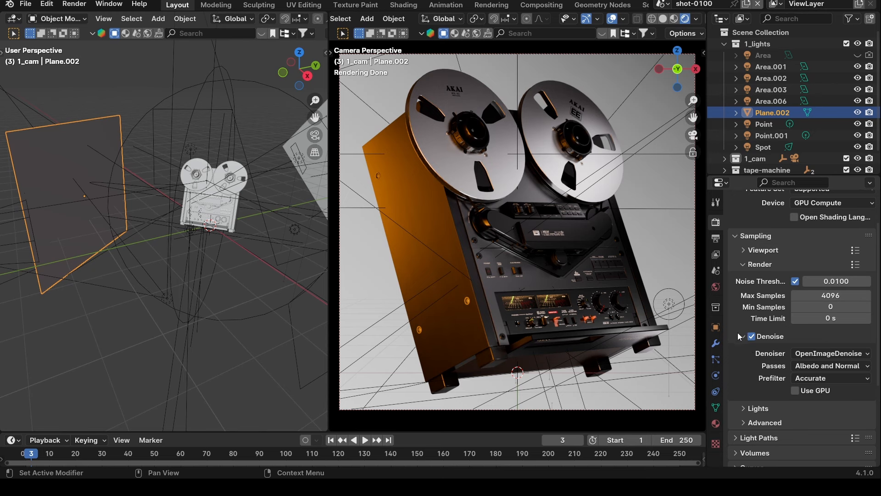
pyautogui.click(739, 336)
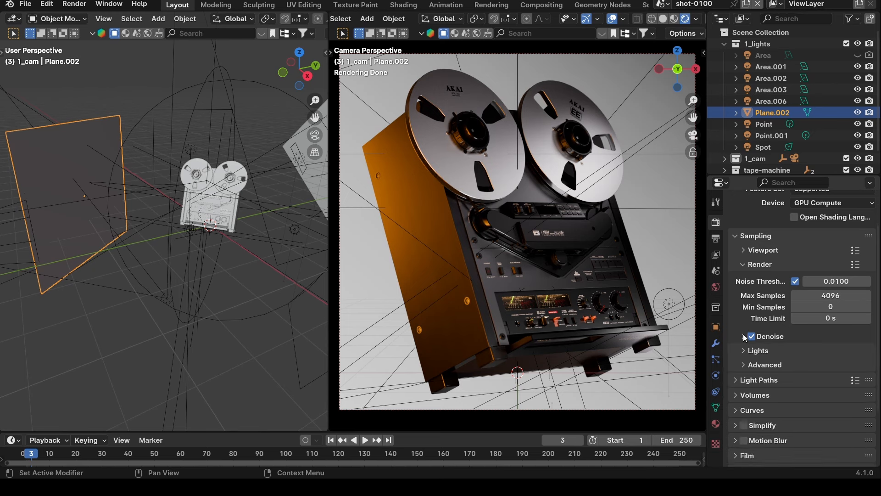
pyautogui.click(737, 239)
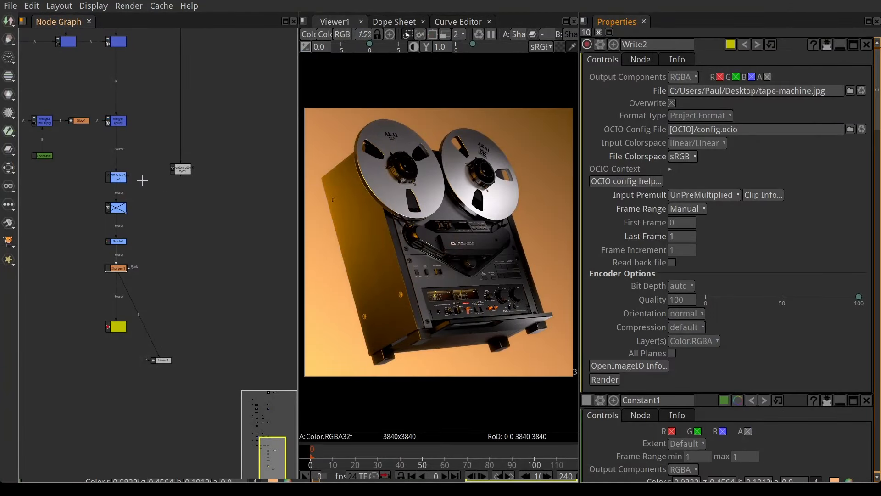
# Switch to the Natron compositing project and examine the layout of its node graph from the write node up to the read node
pyautogui.moveTo(128, 104); pyautogui.dragTo(185, 205, button='middle')
pyautogui.scroll(-2, 169, 171)
pyautogui.moveTo(146, 122); pyautogui.dragTo(151, 178, button='middle')
pyautogui.moveTo(145, 123); pyautogui.dragTo(150, 168, button='middle')
pyautogui.moveTo(139, 76)
pyautogui.mouseDown(button='middle')
pyautogui.moveTo(142, 173)
pyautogui.moveTo(151, 105)
pyautogui.moveTo(155, 140)
pyautogui.mouseUp(button='middle')
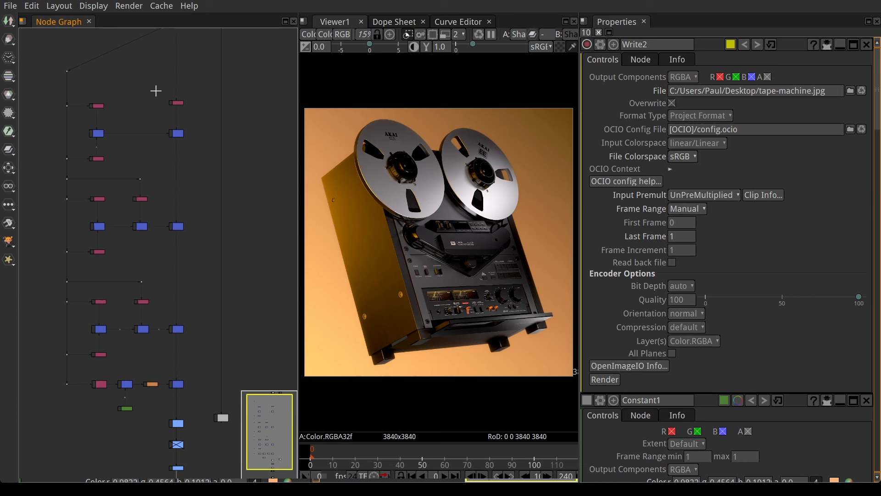
pyautogui.moveTo(157, 92); pyautogui.dragTo(157, 121, button='middle')
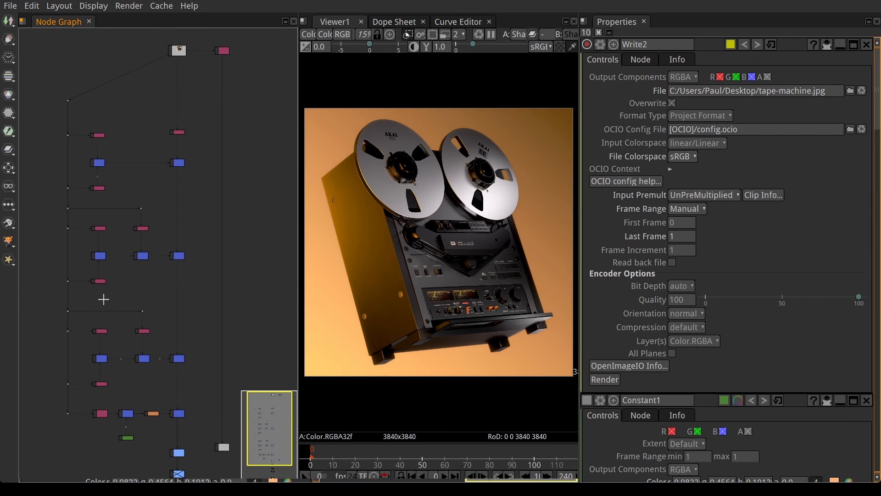
pyautogui.moveTo(130, 354); pyautogui.dragTo(132, 295, button='middle')
pyautogui.moveTo(173, 161); pyautogui.dragTo(150, 241, button='middle')
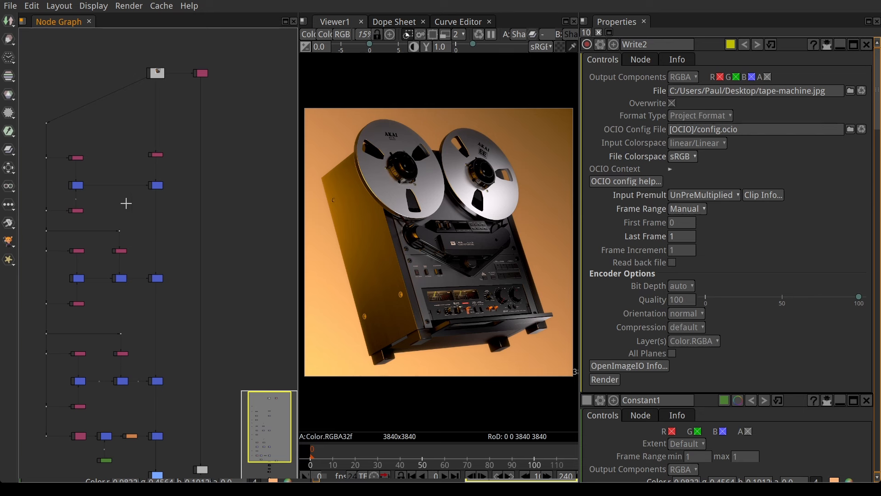
pyautogui.moveTo(156, 289); pyautogui.dragTo(154, 259, button='middle')
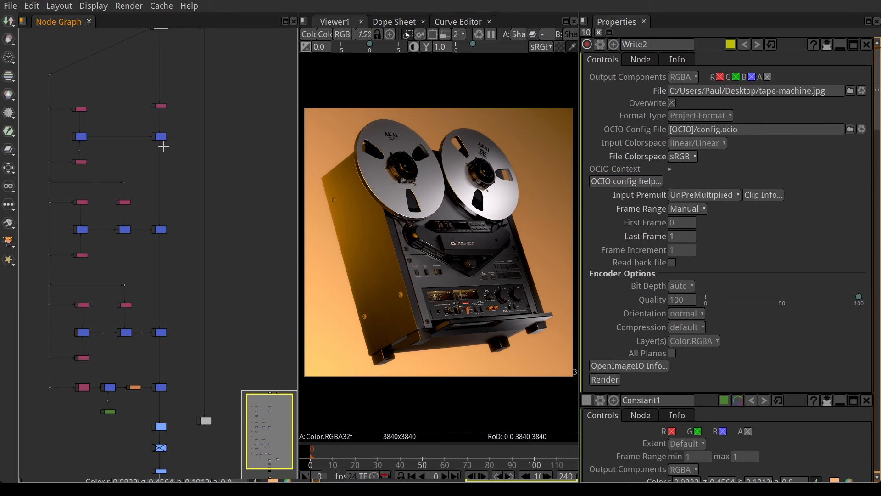
pyautogui.moveTo(164, 147); pyautogui.dragTo(164, 155, button='middle')
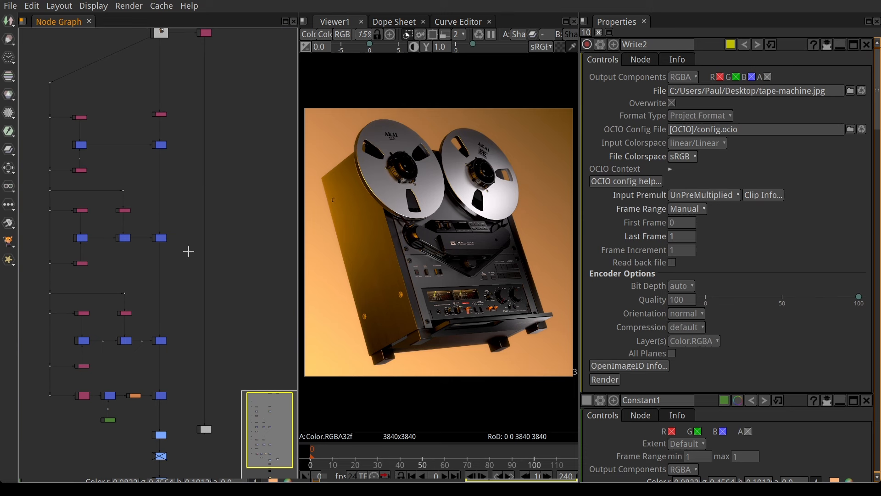
# Show the raw tape-machine-shot-0100.exr render from the Read1_2 node in the viewer
pyautogui.scroll(3, 159, 234)
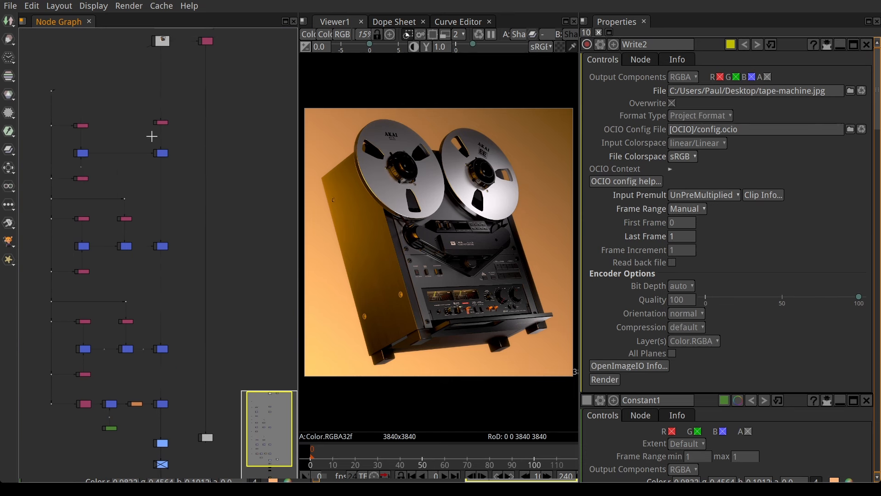
pyautogui.scroll(5, 163, 133)
pyautogui.scroll(3, 169, 116)
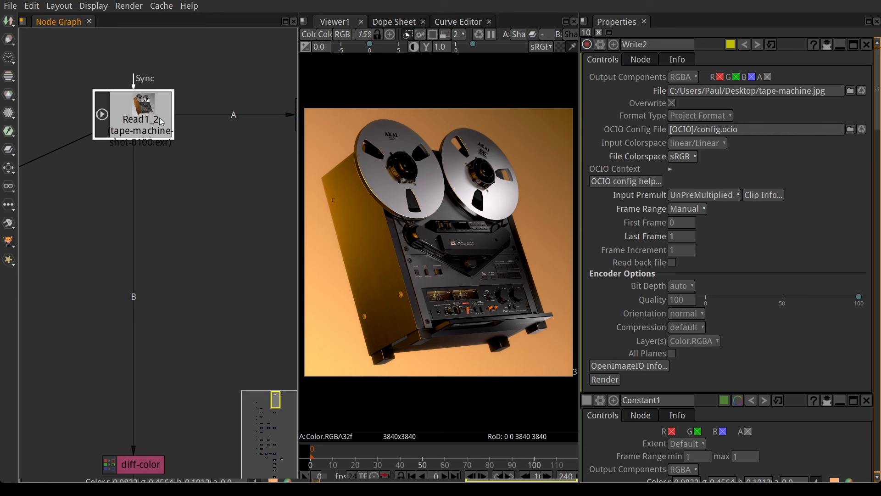
pyautogui.press('1')
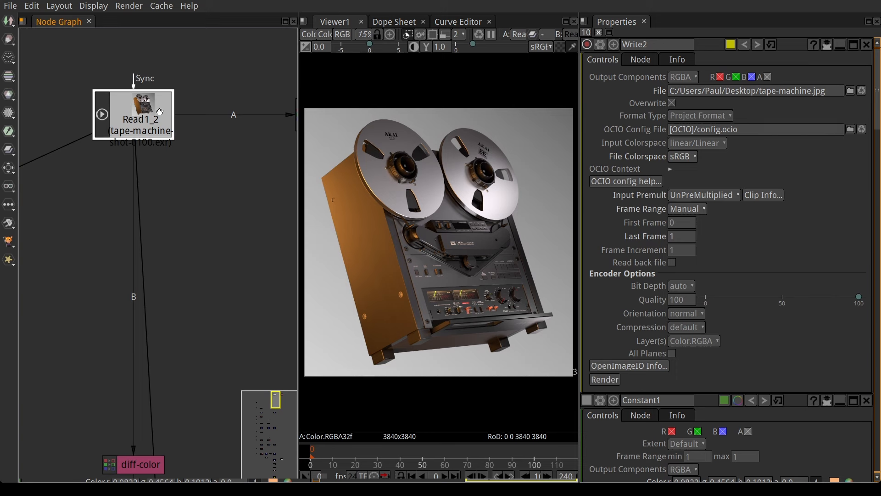
# Show the final composite in the viewer from the Sharpen1 node near the end of the node chain
pyautogui.scroll(-5, 159, 254)
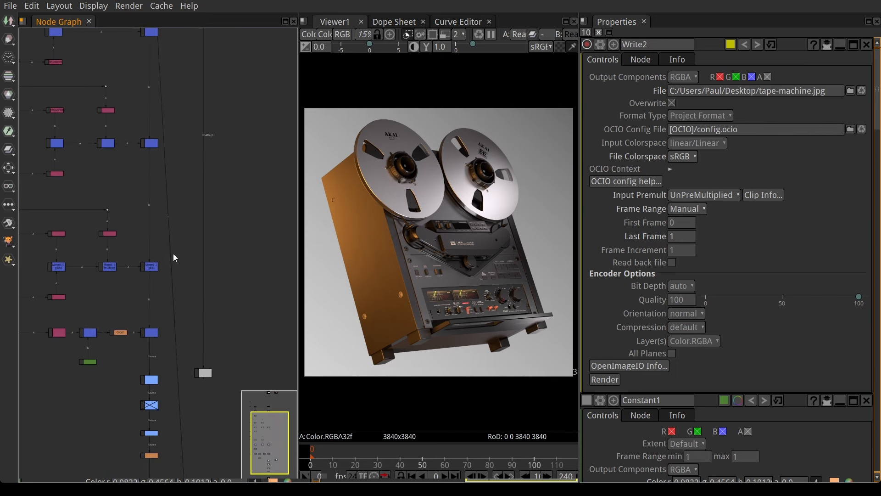
pyautogui.moveTo(155, 410); pyautogui.dragTo(153, 203, button='middle')
pyautogui.scroll(7, 152, 203)
pyautogui.moveTo(142, 247); pyautogui.dragTo(135, 101, button='middle')
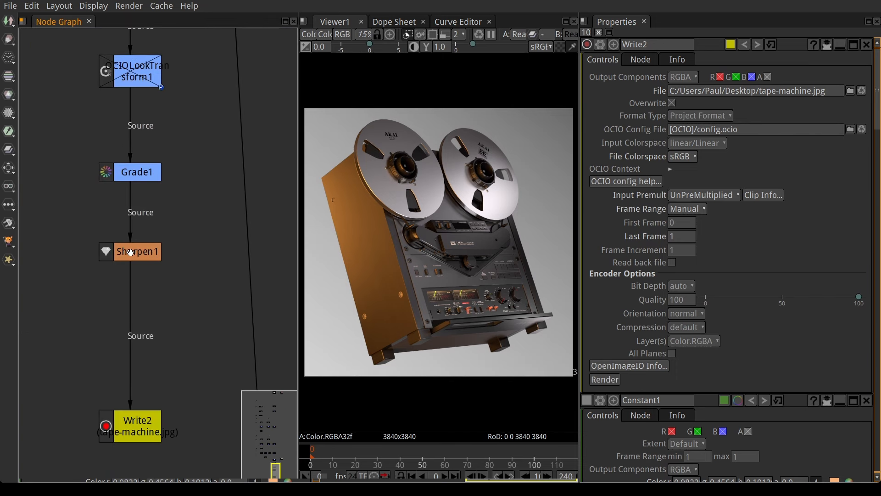
pyautogui.click(130, 252)
pyautogui.press('1')
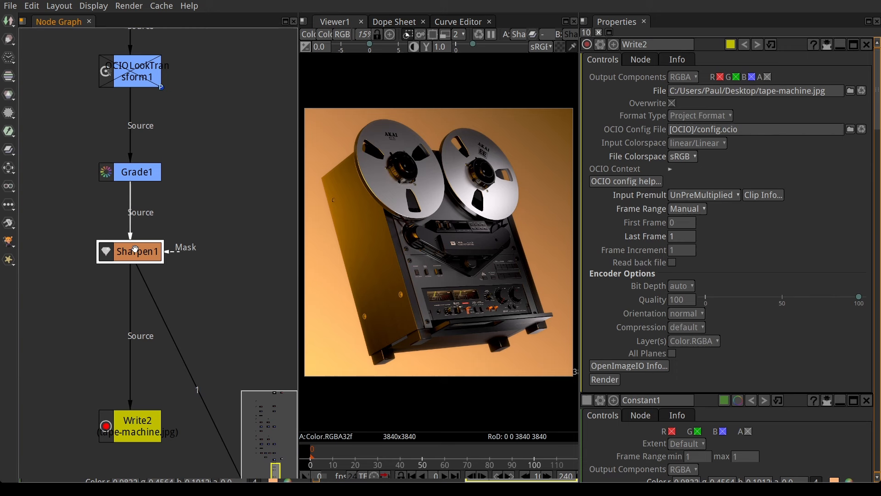
# Show the diff-color pass in the viewer from its shuffle node below the read node
pyautogui.scroll(-5, 138, 236)
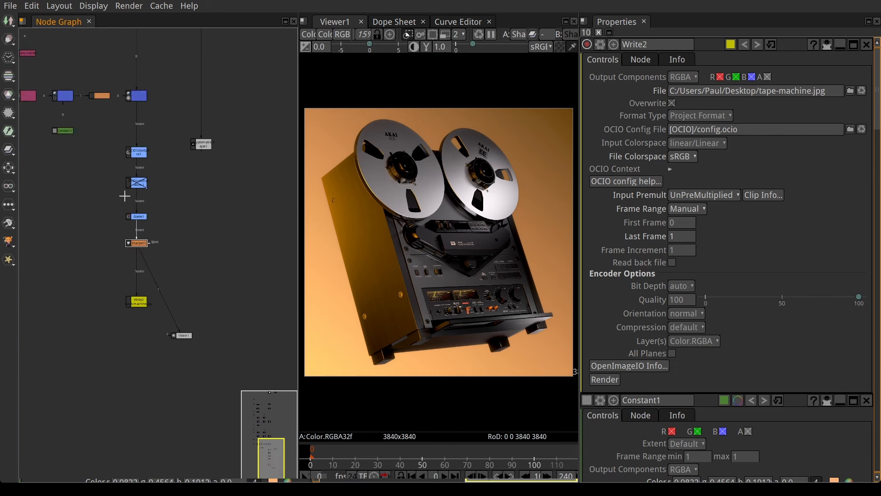
pyautogui.moveTo(123, 166); pyautogui.dragTo(154, 326, button='middle')
pyautogui.moveTo(112, 206); pyautogui.dragTo(127, 444, button='middle')
pyautogui.moveTo(131, 195); pyautogui.dragTo(136, 291, button='middle')
pyautogui.scroll(2, 154, 120)
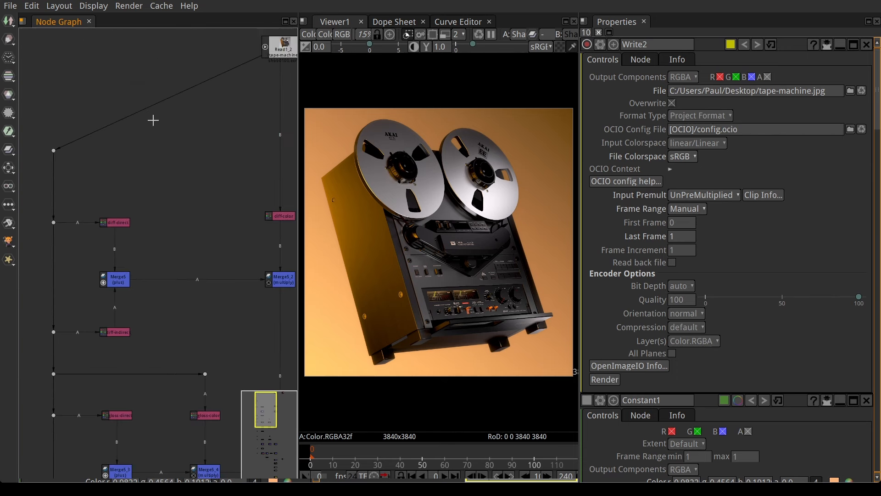
pyautogui.moveTo(144, 221); pyautogui.dragTo(105, 194, button='middle')
pyautogui.scroll(3, 255, 192)
pyautogui.click(252, 196)
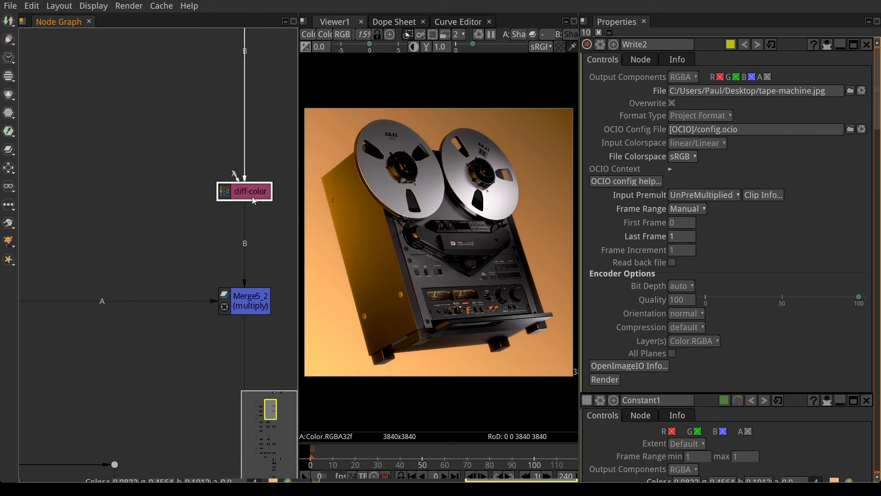
pyautogui.press('1')
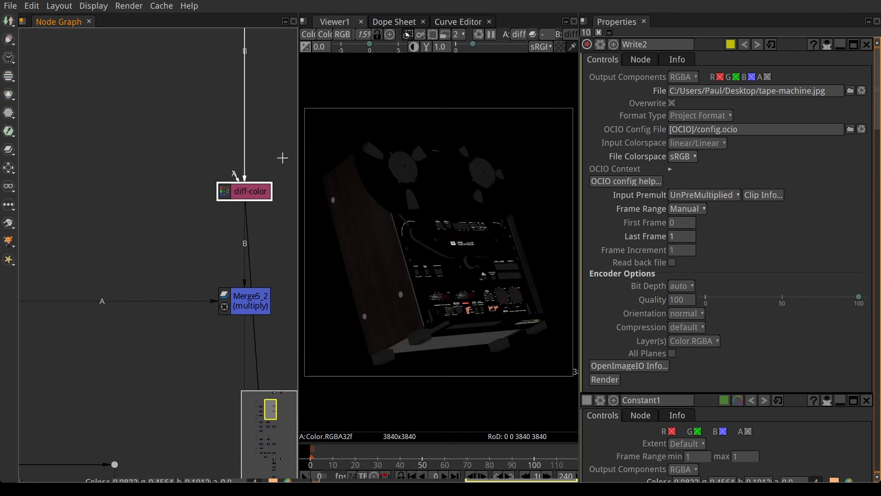
# Show the diff-direct pass and the diff-indirect pass one after the other in the viewer
pyautogui.moveTo(47, 145); pyautogui.dragTo(133, 89, button='middle')
pyautogui.moveTo(48, 175); pyautogui.dragTo(183, 103, button='middle')
pyautogui.scroll(1, 184, 102)
pyautogui.click(180, 77)
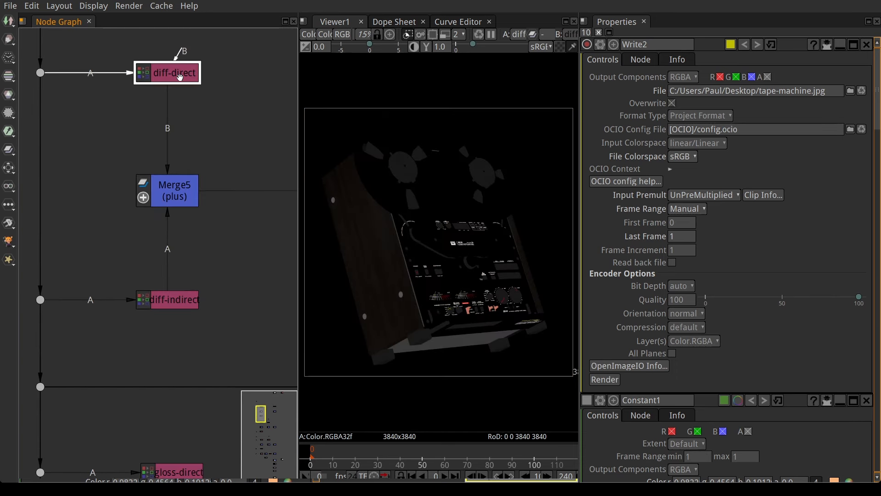
pyautogui.press('1')
pyautogui.moveTo(154, 269); pyautogui.dragTo(109, 192, button='middle')
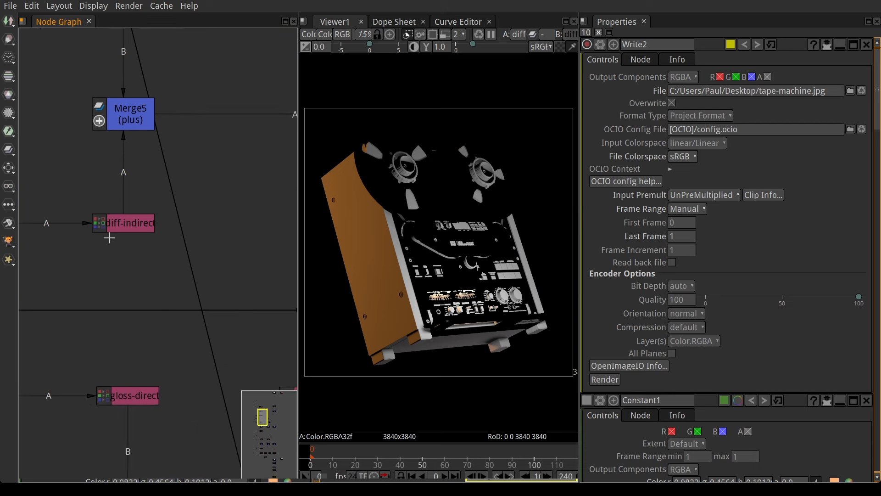
pyautogui.click(130, 227)
pyautogui.press('1')
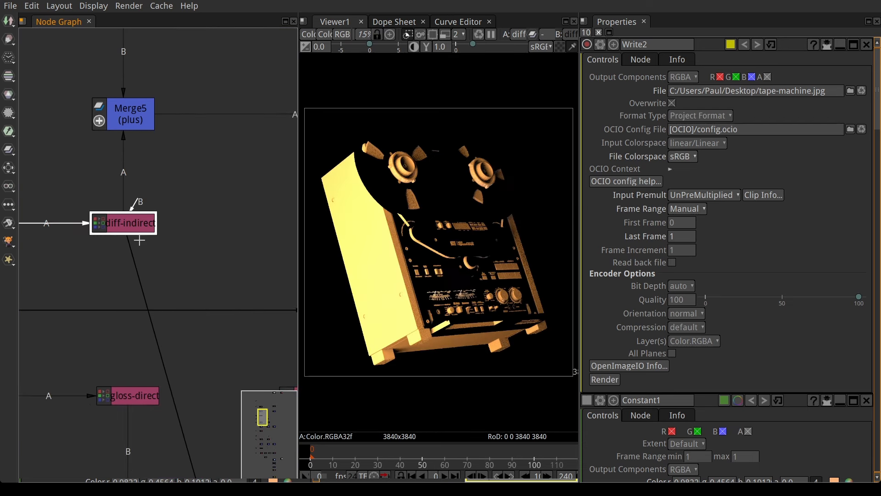
# Show the Merge5 (plus) node, which adds the direct and indirect diffuse passes, in the viewer
pyautogui.moveTo(140, 240); pyautogui.dragTo(102, 313, button='middle')
pyautogui.click(94, 188)
pyautogui.press('1')
pyautogui.moveTo(112, 192); pyautogui.dragTo(75, 286, button='middle')
pyautogui.scroll(-3, 250, 296)
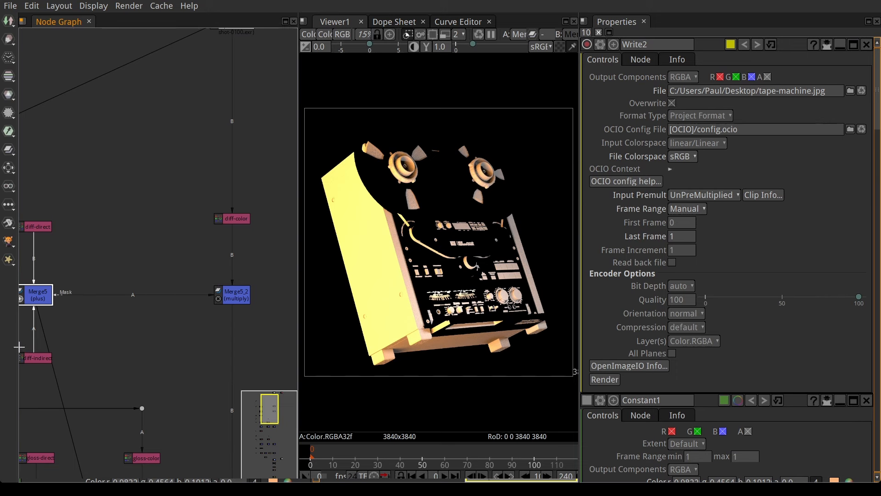
# Show the Merge5_2 (multiply) node, which combines the summed diffuse light with diff-color, in the viewer
pyautogui.moveTo(99, 324); pyautogui.dragTo(188, 261, button='middle')
pyautogui.moveTo(146, 302); pyautogui.dragTo(151, 160, button='middle')
pyautogui.scroll(3, 112, 209)
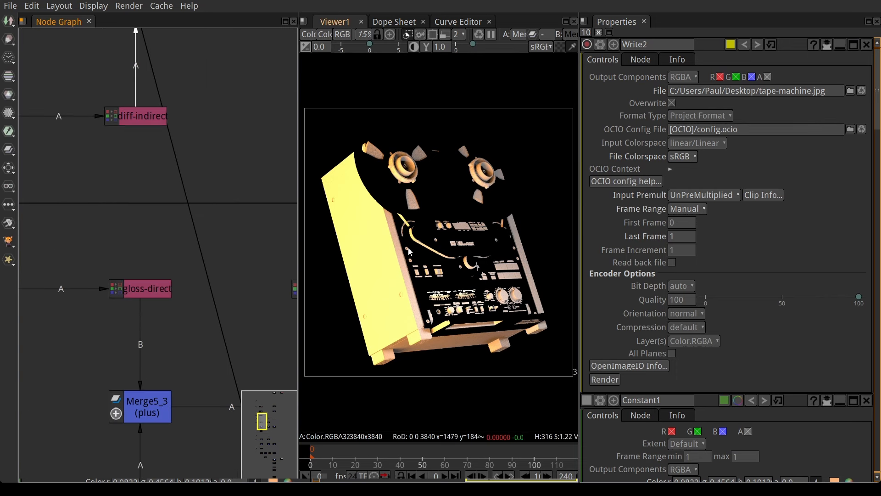
pyautogui.moveTo(162, 273); pyautogui.dragTo(161, 302, button='middle')
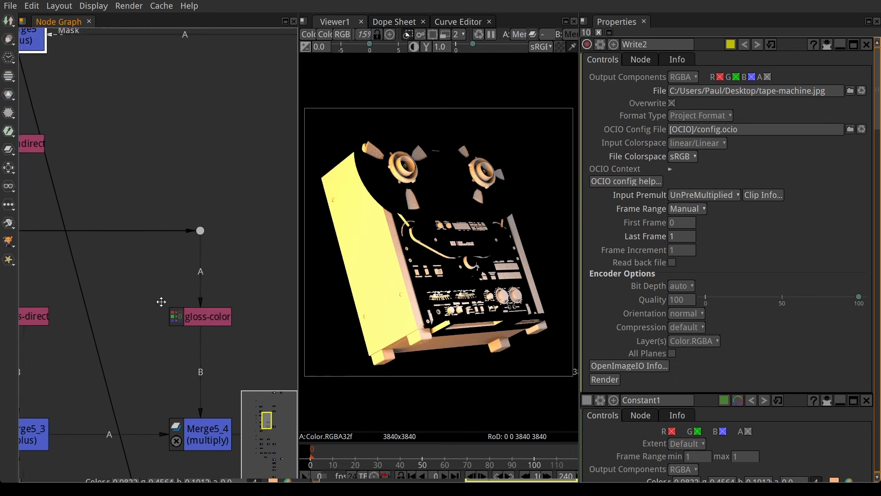
pyautogui.scroll(-4, 161, 302)
pyautogui.click(250, 198)
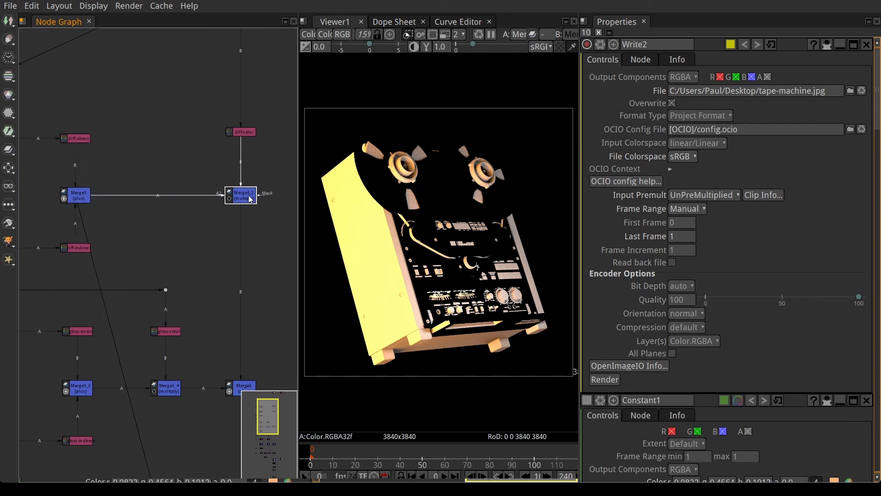
pyautogui.press('1')
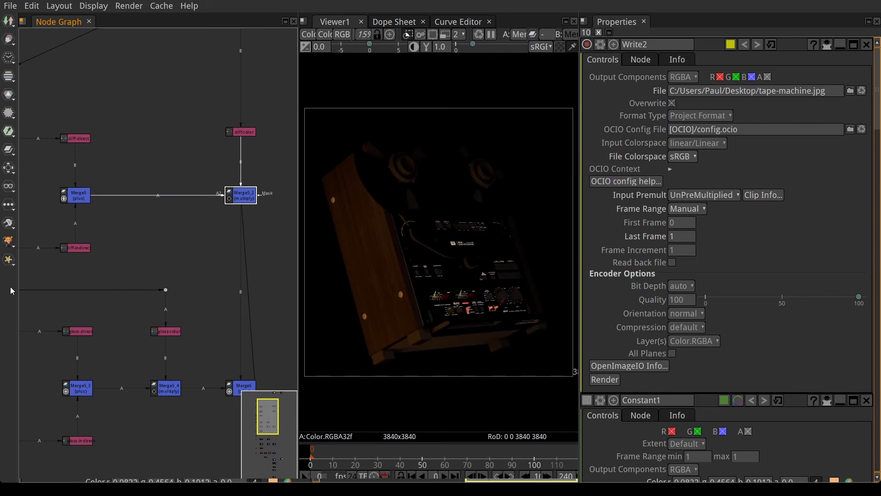
# Show the gloss-direct pass in the viewer
pyautogui.moveTo(75, 260); pyautogui.dragTo(93, 202, button='middle')
pyautogui.scroll(3, 106, 241)
pyautogui.moveTo(107, 241); pyautogui.dragTo(118, 185, button='middle')
pyautogui.scroll(-2, 144, 254)
pyautogui.moveTo(144, 254); pyautogui.dragTo(179, 219, button='middle')
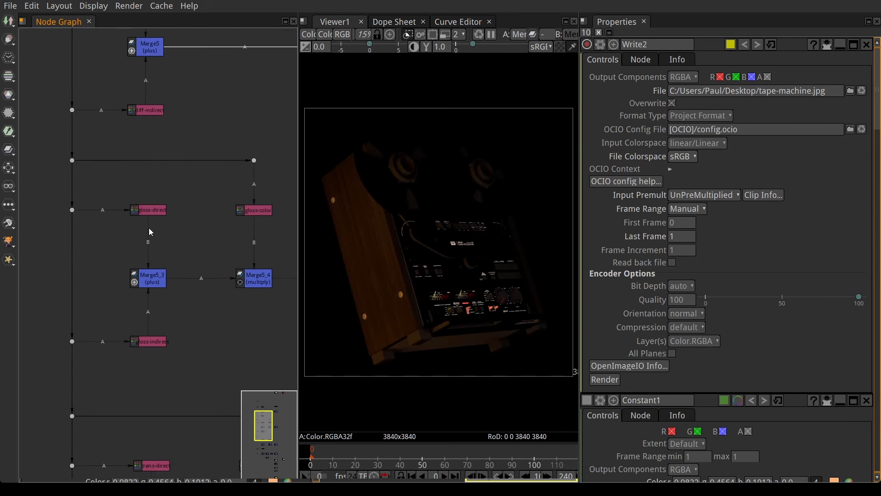
pyautogui.click(151, 209)
pyautogui.press('1')
pyautogui.scroll(6, 153, 207)
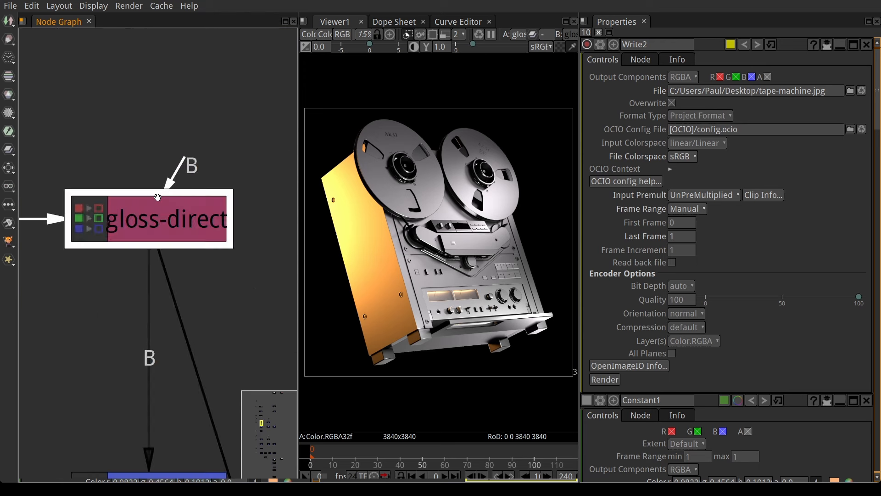
# Show the gloss-color pass and the gloss-indirect pass one after the other in the viewer
pyautogui.scroll(-6, 157, 197)
pyautogui.moveTo(241, 234); pyautogui.dragTo(65, 219, button='middle')
pyautogui.click(132, 187)
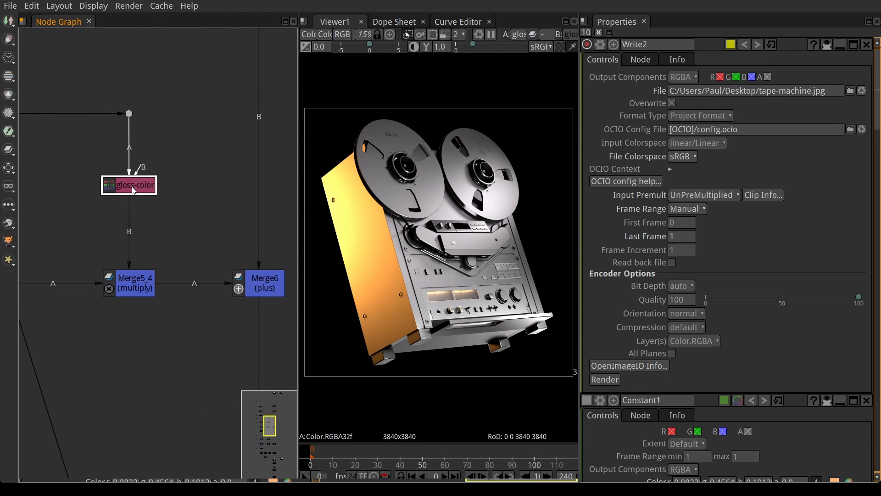
pyautogui.press('1')
pyautogui.moveTo(60, 273); pyautogui.dragTo(194, 186, button='middle')
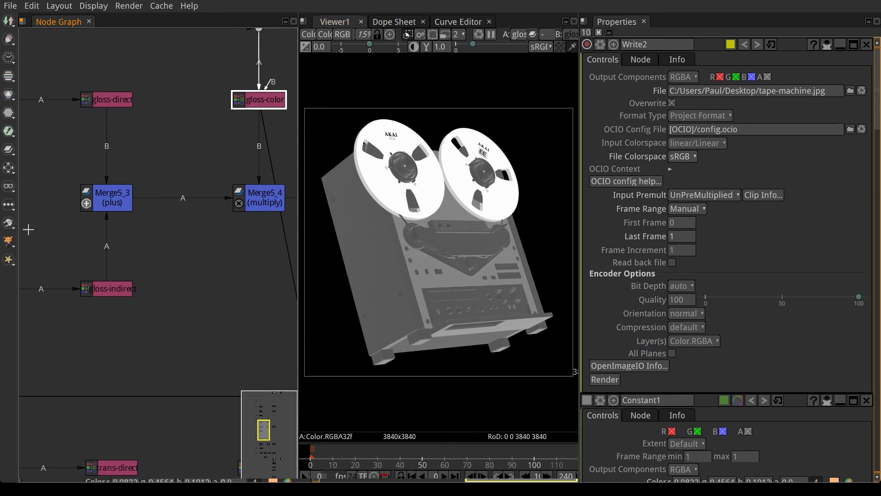
pyautogui.click(108, 289)
pyautogui.press('1')
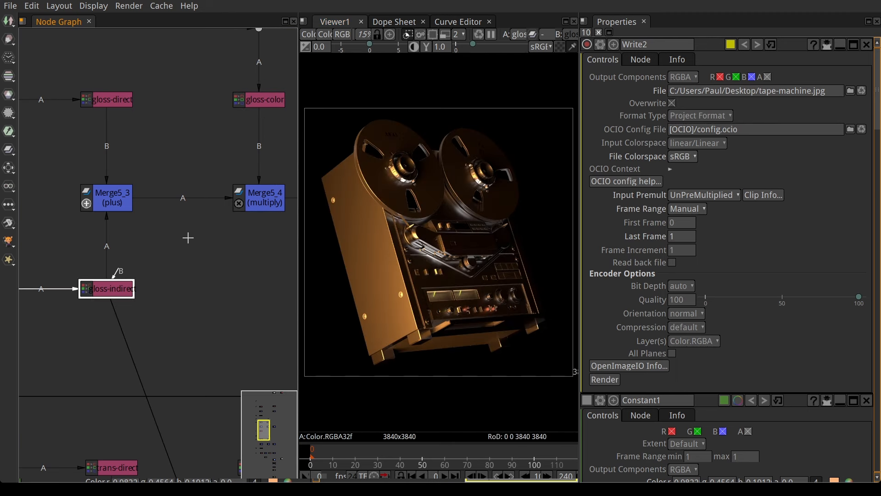
# Show the summed gloss passes from Merge5_3 (plus), followed by their product with gloss-color from Merge5_4 (multiply)
pyautogui.click(112, 208)
pyautogui.press('1')
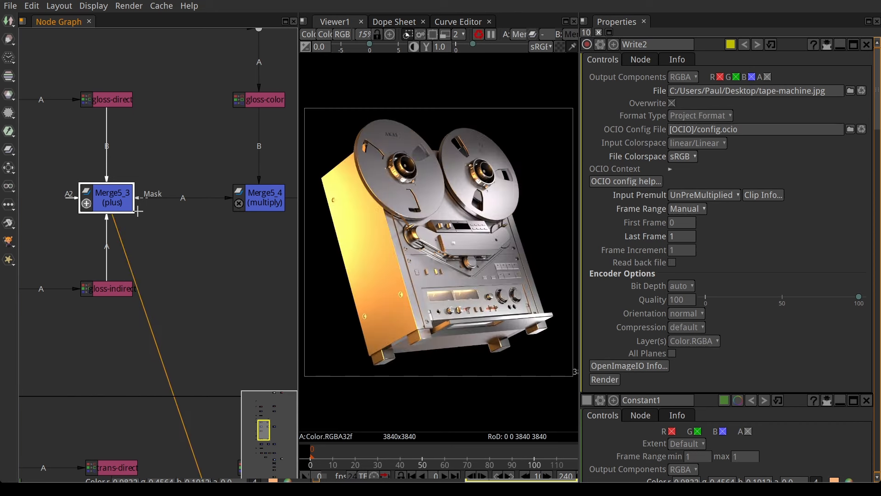
pyautogui.moveTo(246, 221); pyautogui.dragTo(141, 224, button='middle')
pyautogui.click(154, 203)
pyautogui.press('1')
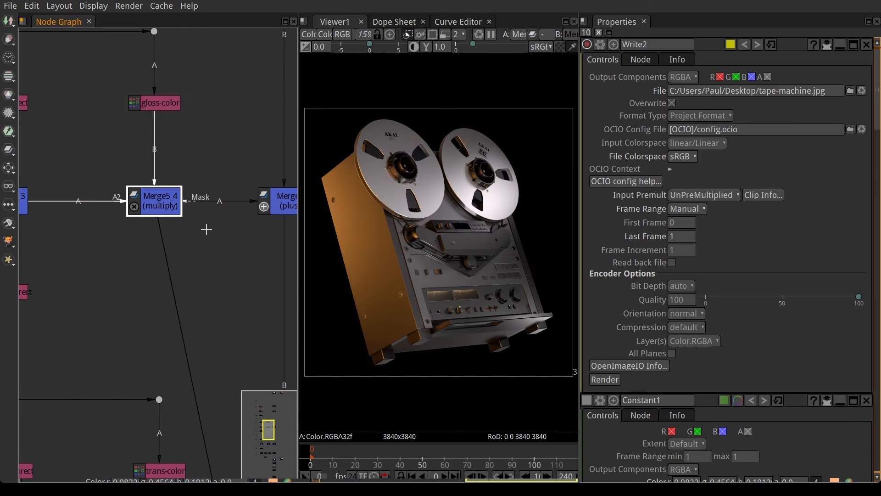
pyautogui.moveTo(204, 229); pyautogui.dragTo(195, 230, button='middle')
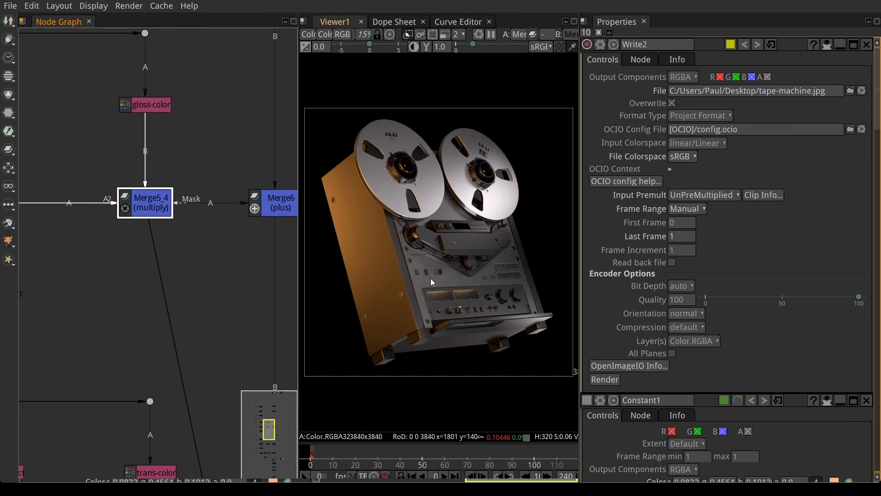
pyautogui.moveTo(253, 210); pyautogui.dragTo(173, 218, button='middle')
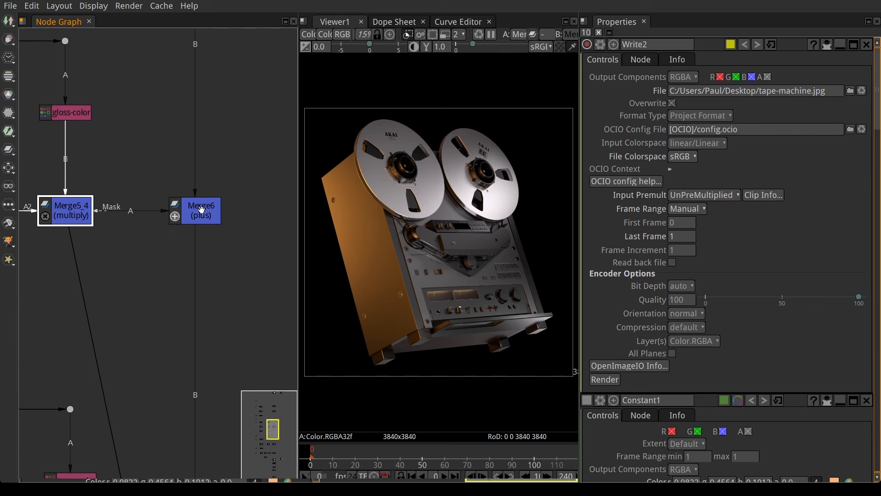
# Show the Merge6 (plus) node, which receives the gloss product from Merge5_4, in the viewer
pyautogui.click(201, 209)
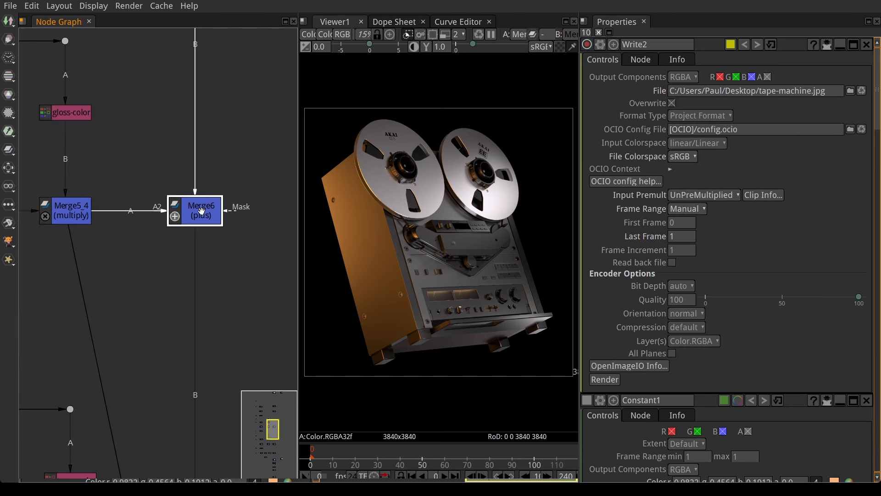
pyautogui.press('1')
# Show the trans-direct pass in the viewer
pyautogui.moveTo(181, 253); pyautogui.dragTo(197, 66, button='middle')
pyautogui.moveTo(177, 313); pyautogui.dragTo(205, 179, button='middle')
pyautogui.moveTo(41, 176); pyautogui.dragTo(203, 178, button='middle')
pyautogui.moveTo(68, 151); pyautogui.dragTo(155, 199, button='middle')
pyautogui.moveTo(99, 195); pyautogui.dragTo(119, 200, button='middle')
pyautogui.scroll(-1, 151, 197)
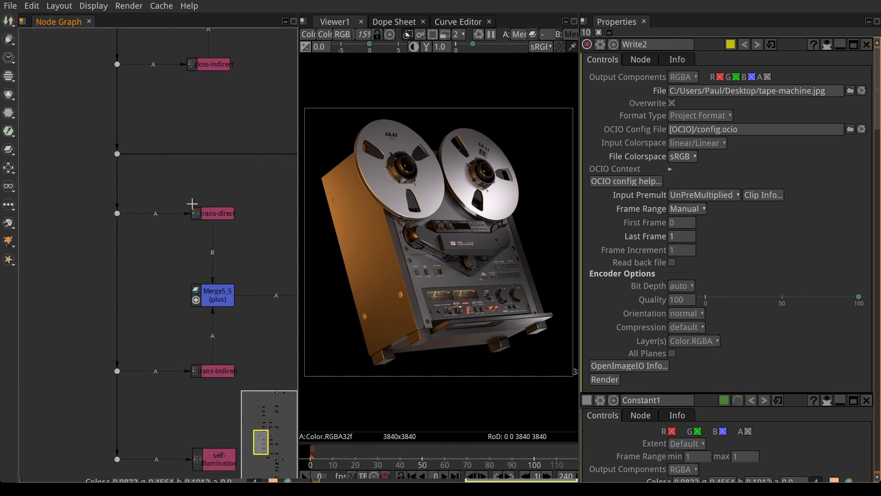
pyautogui.moveTo(198, 206); pyautogui.dragTo(116, 207, button='middle')
pyautogui.click(132, 211)
pyautogui.press('1')
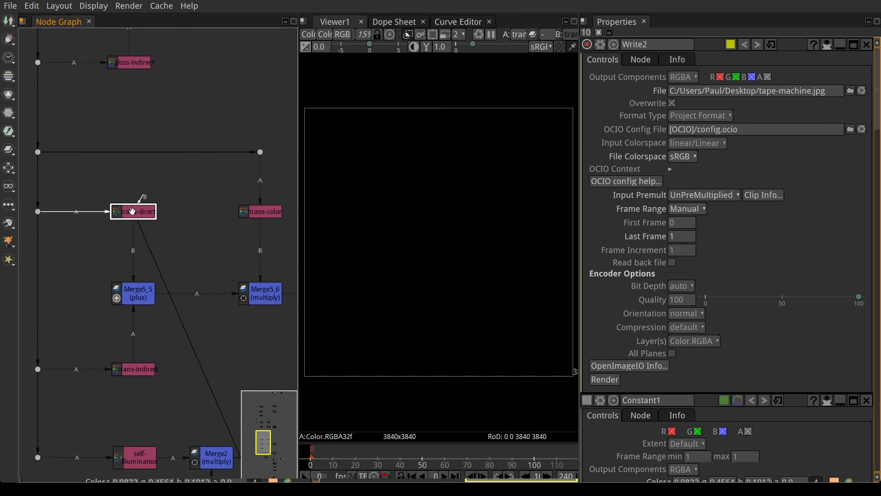
# Show the trans-color pass and the trans-indirect pass one after the other in the viewer
pyautogui.click(248, 211)
pyautogui.press('1')
pyautogui.moveTo(152, 278); pyautogui.dragTo(141, 260, button='middle')
pyautogui.click(141, 259)
pyautogui.press('1')
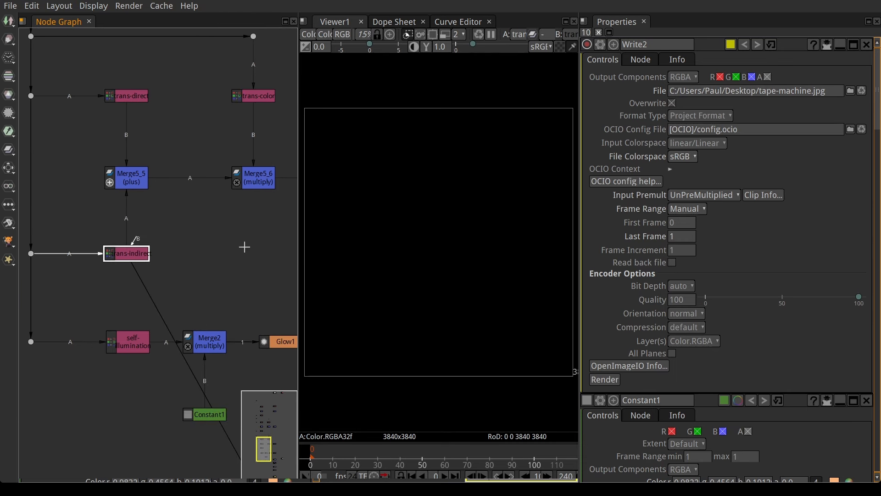
# Show the summed transmission passes from Merge5_5 (plus) in the viewer and select Merge5_6 (multiply)
pyautogui.moveTo(244, 247); pyautogui.dragTo(181, 265, button='middle')
pyautogui.click(73, 198)
pyautogui.press('1')
pyautogui.click(202, 205)
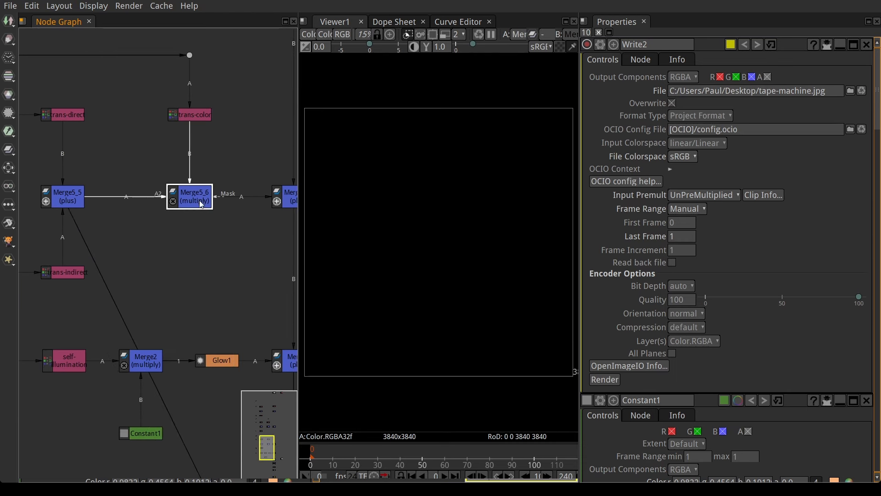
# Show the Merge6_2 (plus) node, which adds the transmission result to the combined passes, in the viewer
pyautogui.moveTo(202, 205); pyautogui.dragTo(126, 240, button='middle')
pyautogui.click(170, 208)
pyautogui.press('1')
# Show the self-illumination pass in the viewer
pyautogui.moveTo(120, 299); pyautogui.dragTo(268, 147, button='middle')
pyautogui.moveTo(214, 214); pyautogui.dragTo(255, 198, button='middle')
pyautogui.moveTo(150, 194); pyautogui.dragTo(179, 195, button='middle')
pyautogui.click(112, 230)
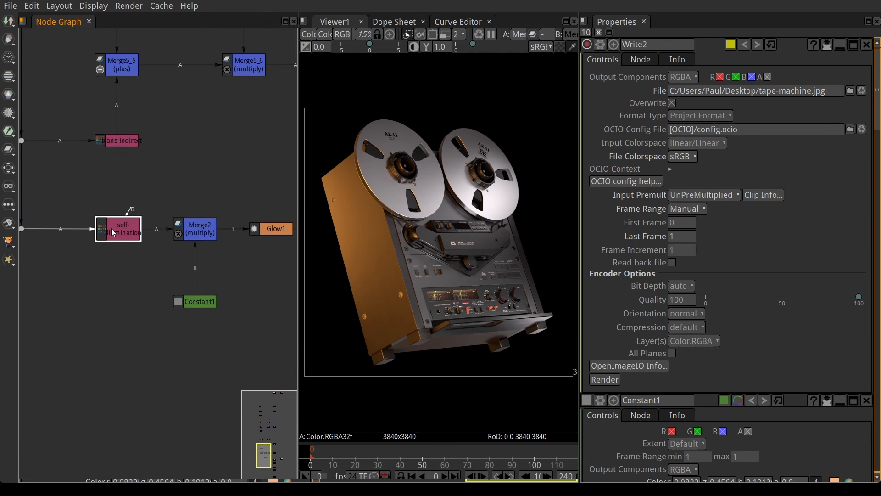
pyautogui.press('1')
# Examine the node chain from the self-illumination pass through Merge2, Constant1 and Glow1 to Merge1
pyautogui.moveTo(169, 239); pyautogui.dragTo(92, 238, button='middle')
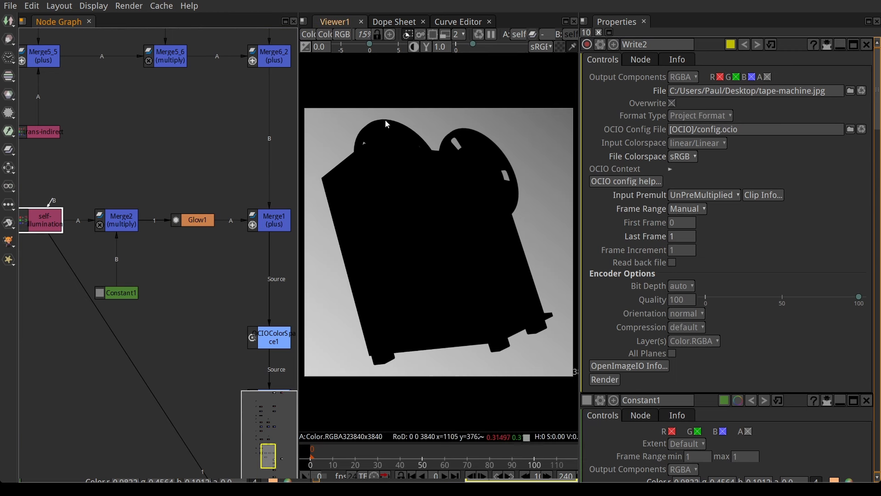
pyautogui.moveTo(124, 247); pyautogui.dragTo(222, 223, button='middle')
pyautogui.moveTo(152, 210); pyautogui.dragTo(44, 236, button='middle')
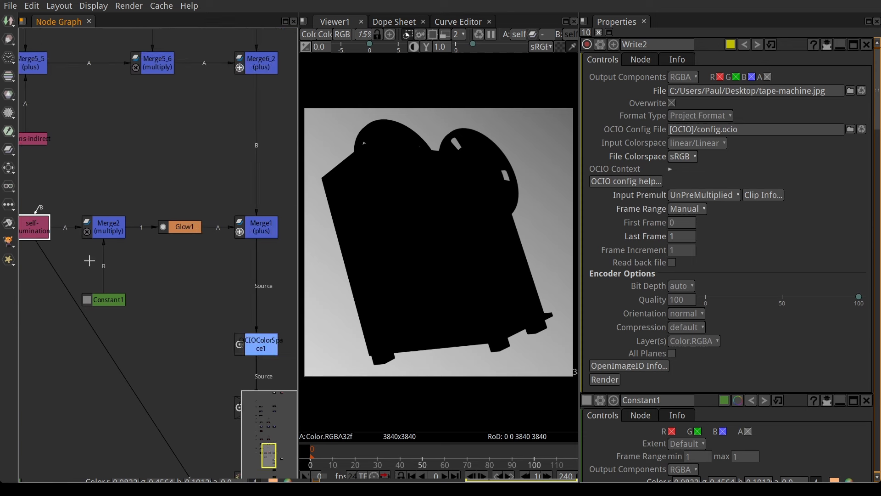
pyautogui.moveTo(122, 304); pyautogui.dragTo(178, 306, button='middle')
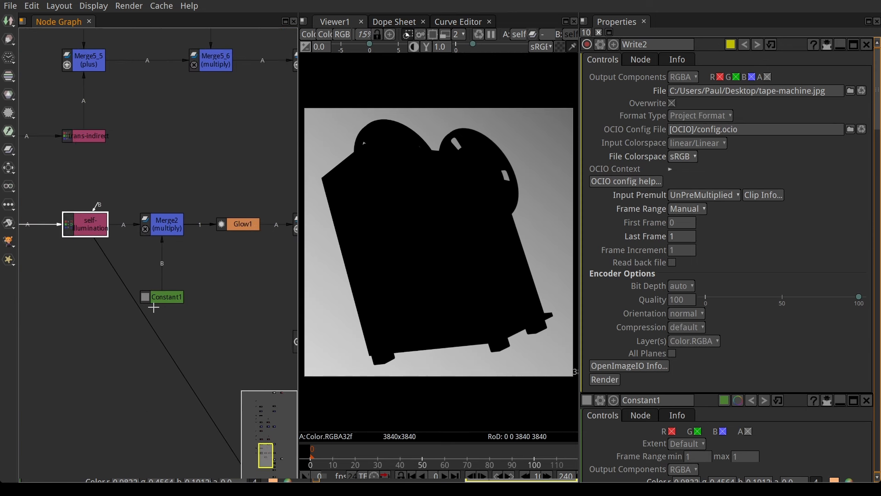
pyautogui.click(208, 290)
pyautogui.moveTo(232, 279); pyautogui.dragTo(125, 270, button='middle')
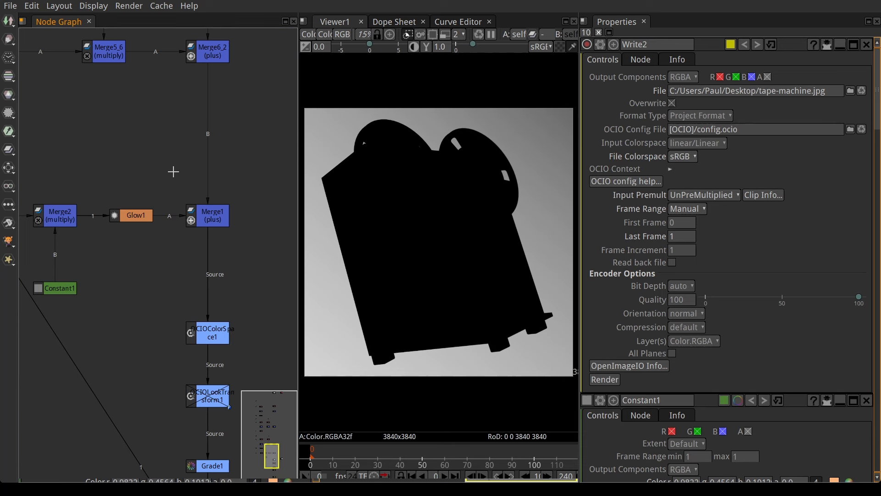
pyautogui.moveTo(107, 247); pyautogui.dragTo(164, 219, button='middle')
pyautogui.scroll(3, 83, 262)
pyautogui.moveTo(87, 225); pyautogui.dragTo(104, 229, button='middle')
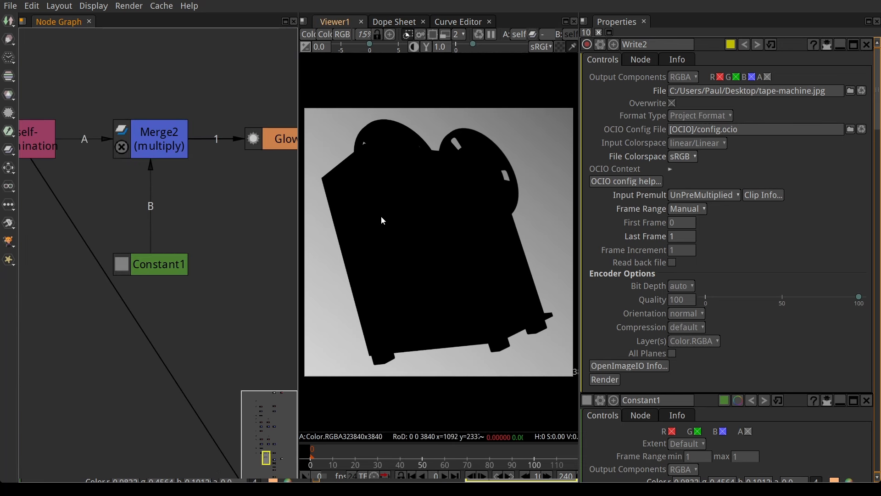
# Show the Constant1 color, followed by its product with the self-illumination pass from Merge2 (multiply), in the viewer
pyautogui.moveTo(167, 270); pyautogui.dragTo(162, 320, button='middle')
pyautogui.click(162, 321)
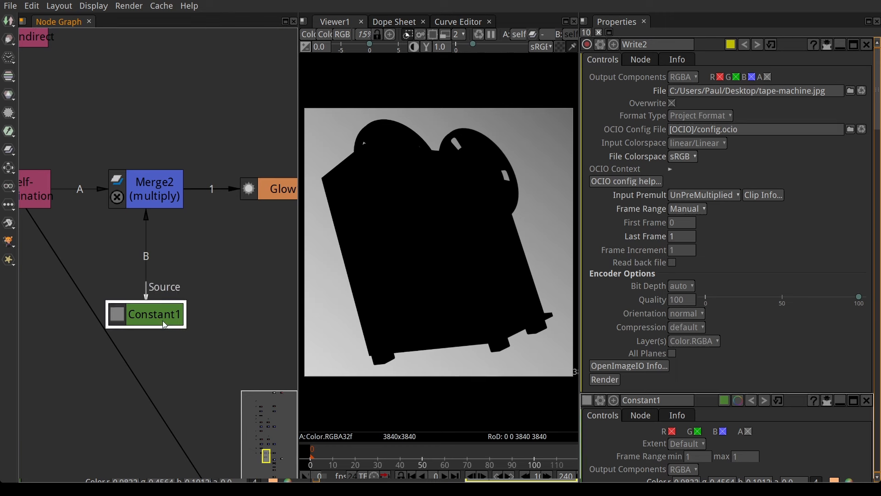
pyautogui.press('1')
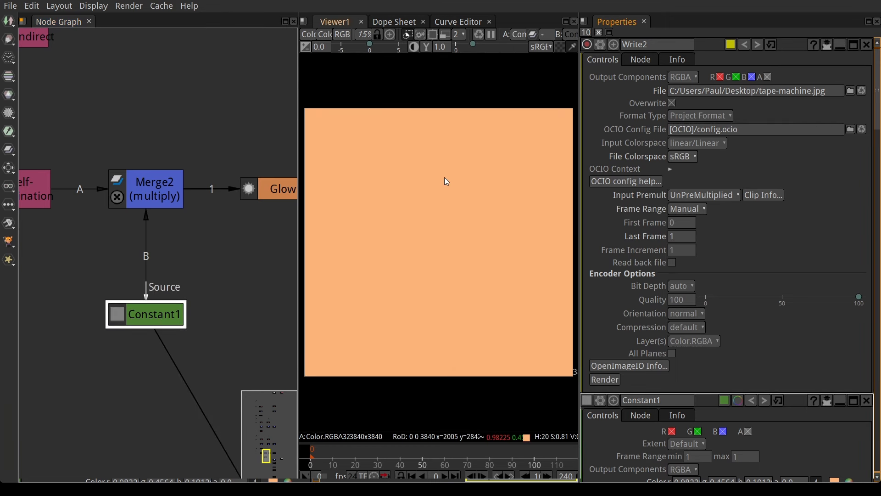
pyautogui.click(146, 185)
pyautogui.press('1')
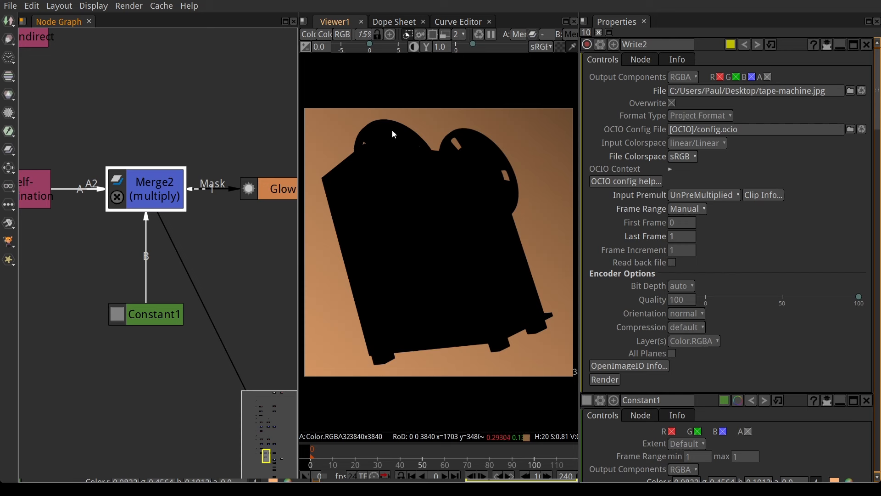
# Show the Glow1 node, which adds glow to the tinted background, in the viewer
pyautogui.moveTo(53, 209); pyautogui.dragTo(144, 176, button='middle')
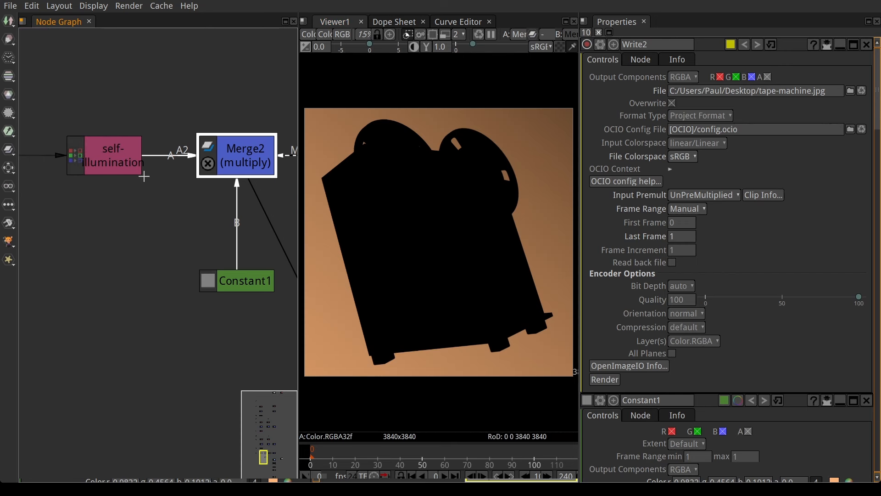
pyautogui.moveTo(210, 194); pyautogui.dragTo(140, 195, button='middle')
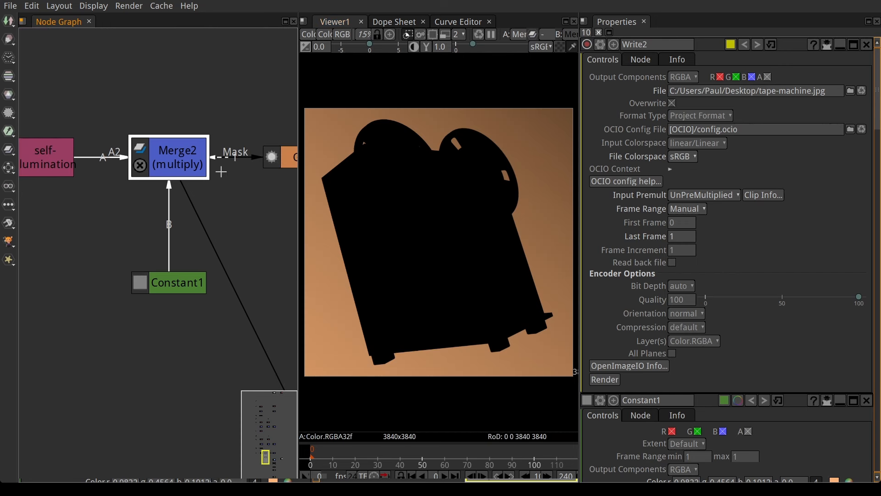
pyautogui.moveTo(284, 171); pyautogui.dragTo(185, 198, button='middle')
pyautogui.click(199, 191)
pyautogui.press('1')
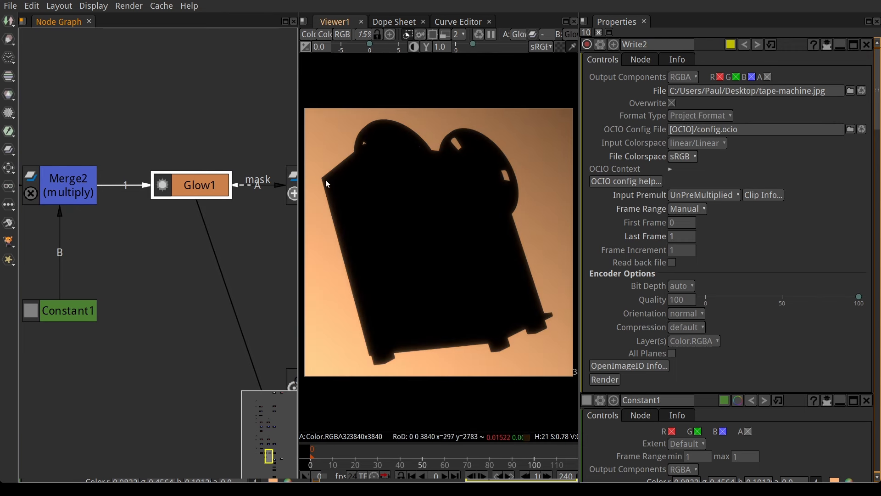
# Inspect the glow along the edge of the machine's silhouette up close, and fit the whole image in the viewer again
pyautogui.scroll(10, 331, 205)
pyautogui.moveTo(332, 175); pyautogui.dragTo(412, 400, button='middle')
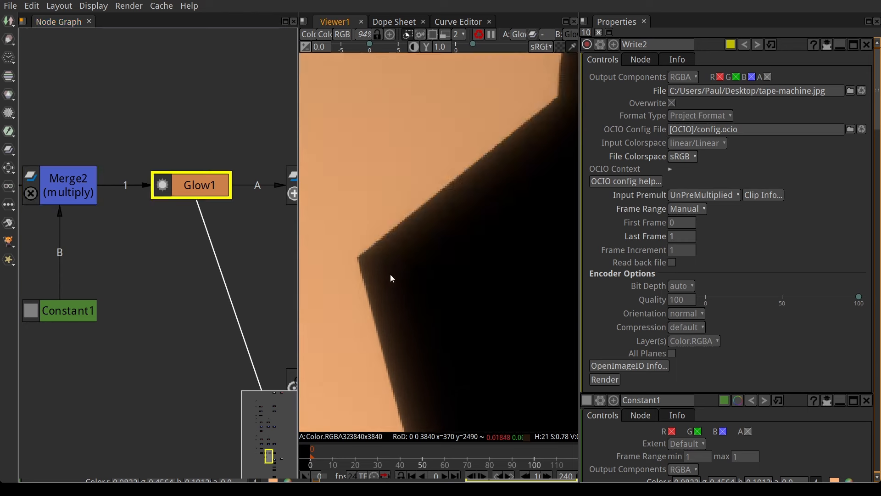
pyautogui.scroll(-8, 372, 258)
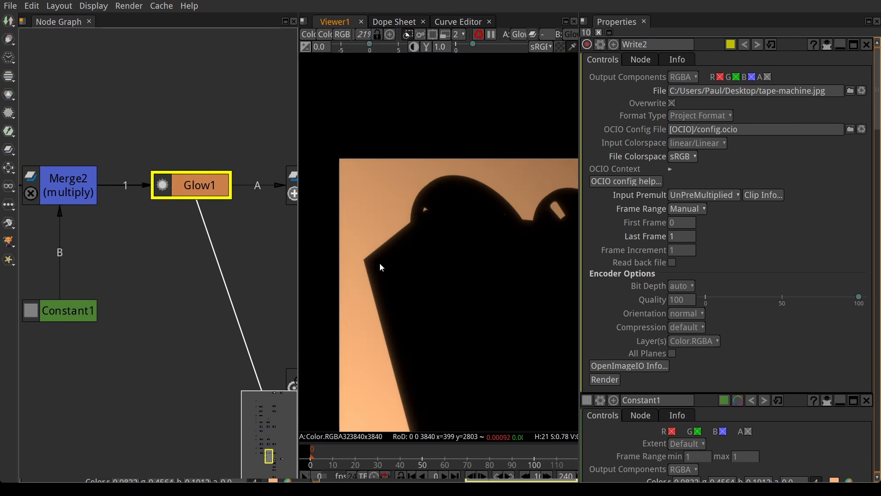
pyautogui.press('f')
# Show the Merge1 (plus) node, which adds the glowing background to the combined passes, in the viewer
pyautogui.click(169, 228)
pyautogui.moveTo(169, 229); pyautogui.dragTo(73, 196, button='middle')
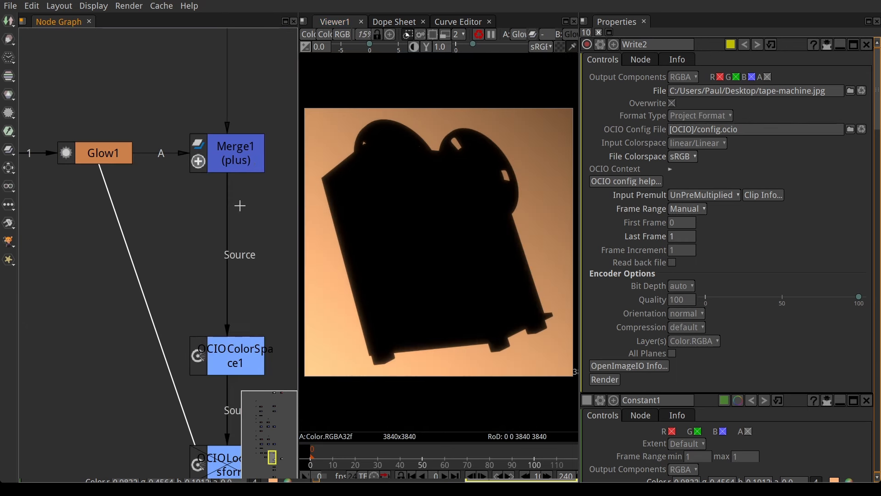
pyautogui.click(251, 159)
pyautogui.press('1')
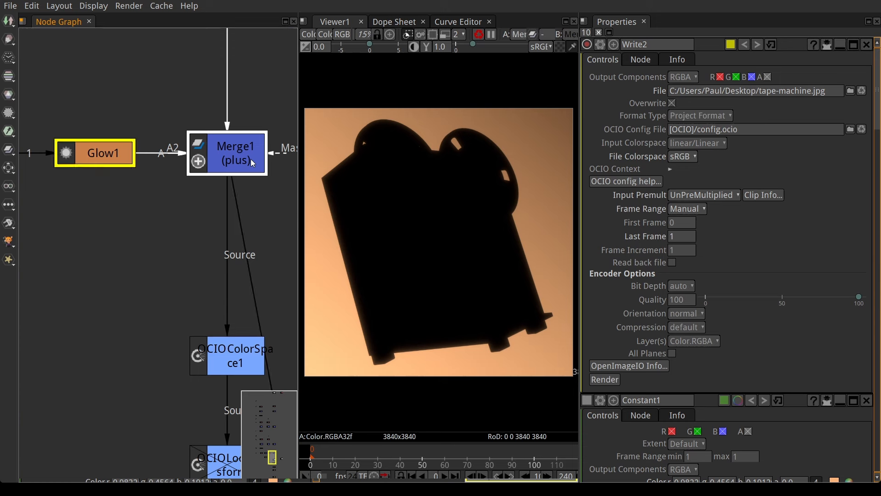
pyautogui.moveTo(230, 156); pyautogui.dragTo(170, 137, button='middle')
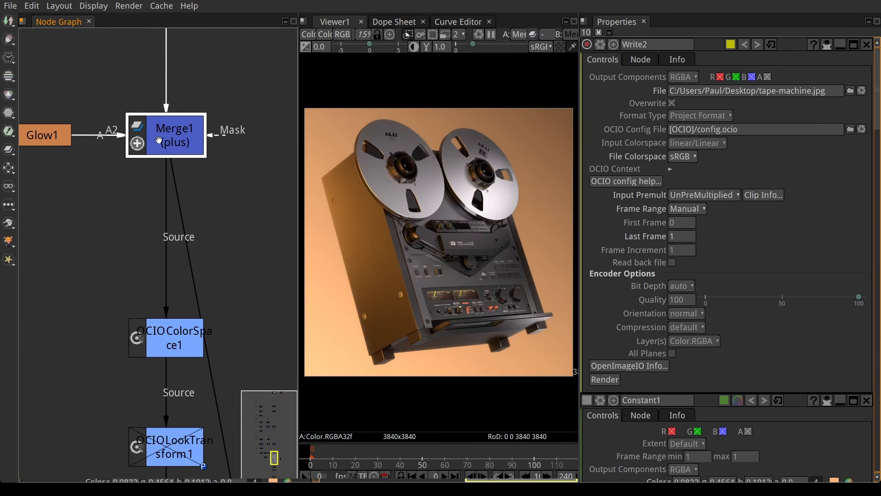
# Show the OCIOColorSpace1 node in the viewer and open its color space properties
pyautogui.moveTo(83, 243); pyautogui.dragTo(88, 109, button='middle')
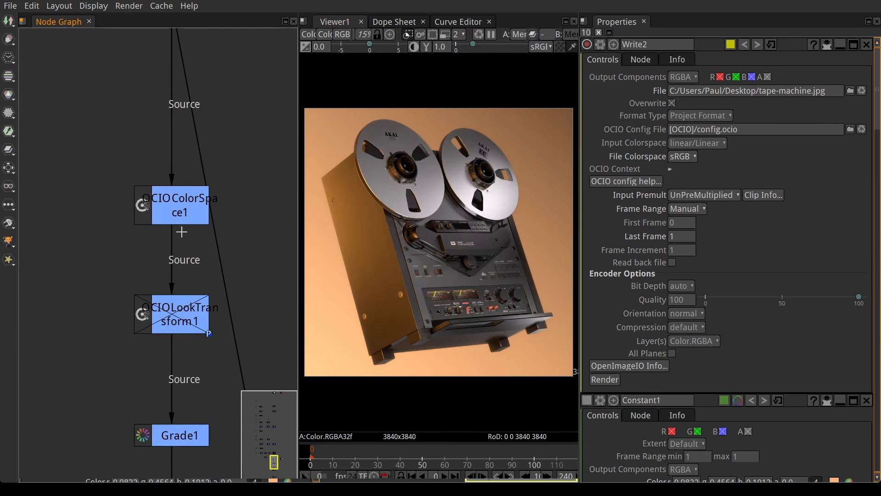
pyautogui.click(189, 206)
pyautogui.press('1')
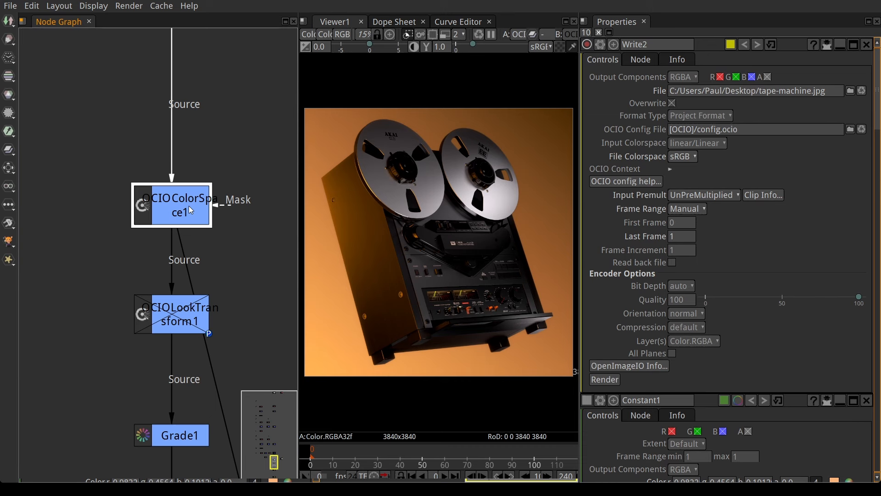
pyautogui.doubleClick(189, 206)
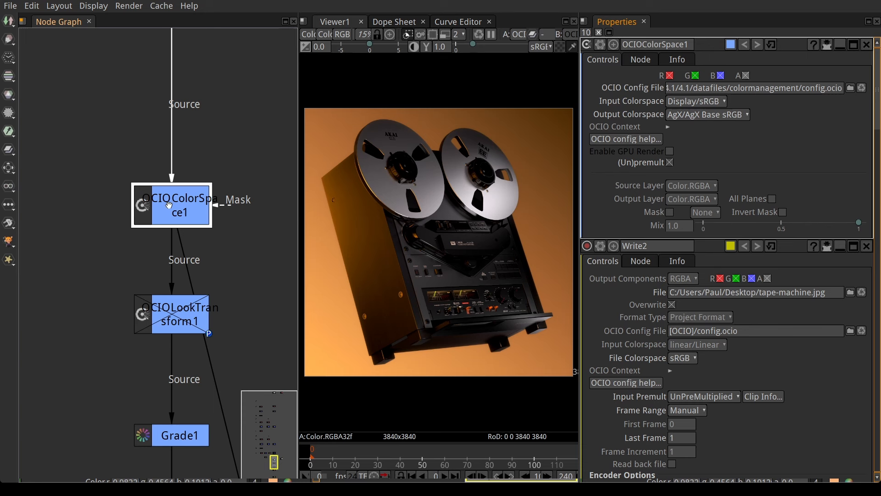
pyautogui.moveTo(170, 205); pyautogui.dragTo(167, 205)
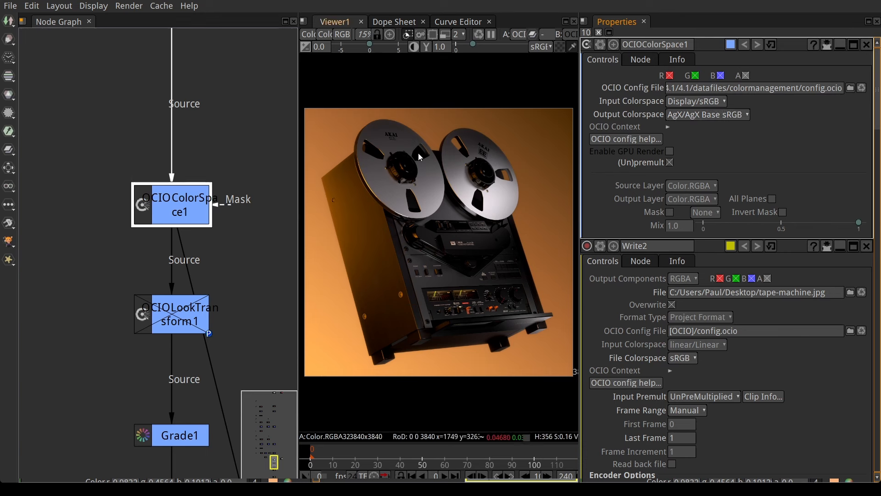
pyautogui.moveTo(433, 240)
pyautogui.mouseDown(button='middle')
pyautogui.moveTo(424, 251)
pyautogui.moveTo(440, 239)
pyautogui.mouseUp(button='middle')
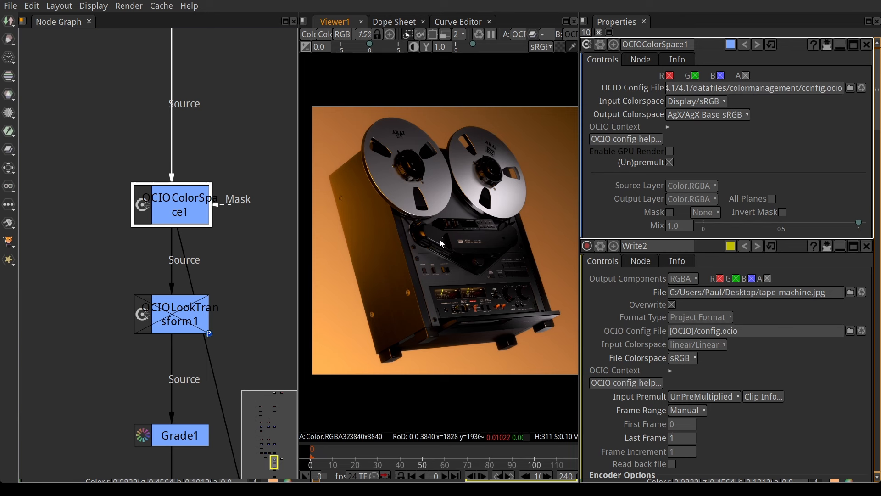
pyautogui.press('f')
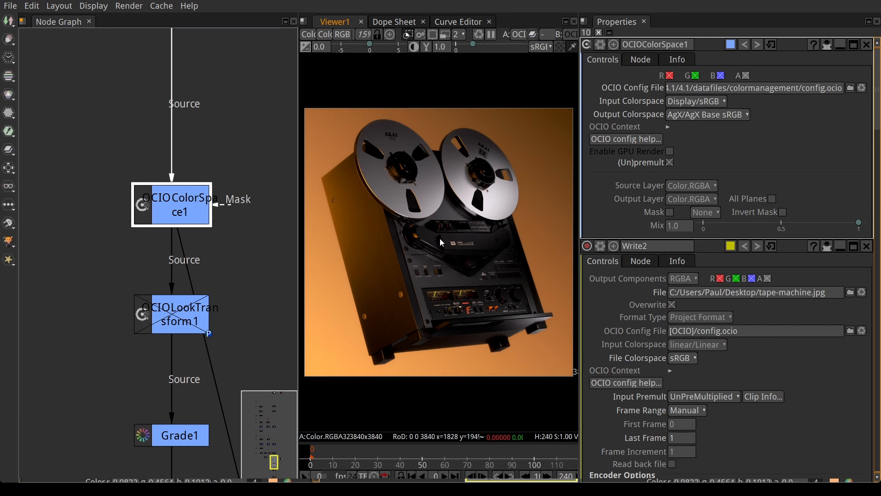
# Enable the OCIOLookTransform1 node and disable it again
pyautogui.moveTo(125, 202); pyautogui.dragTo(135, 299, button='middle')
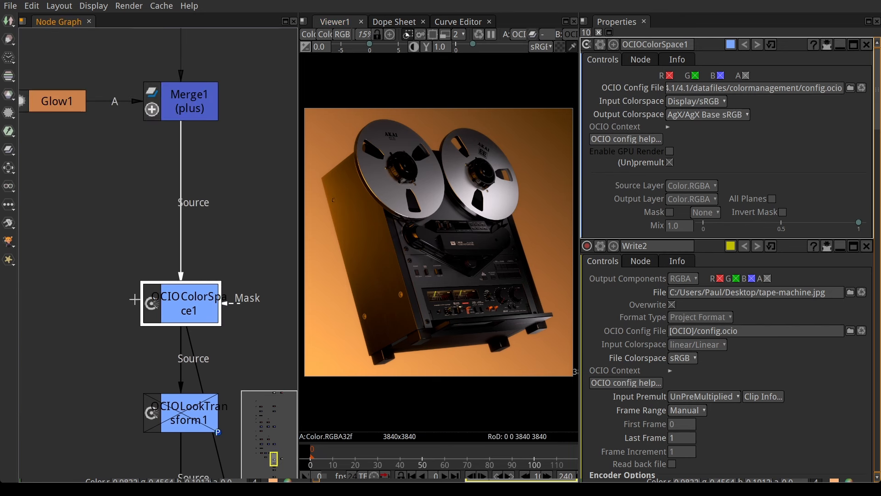
pyautogui.moveTo(149, 409); pyautogui.dragTo(104, 87, button='middle')
pyautogui.moveTo(143, 144); pyautogui.dragTo(149, 175, button='middle')
pyautogui.click(147, 130)
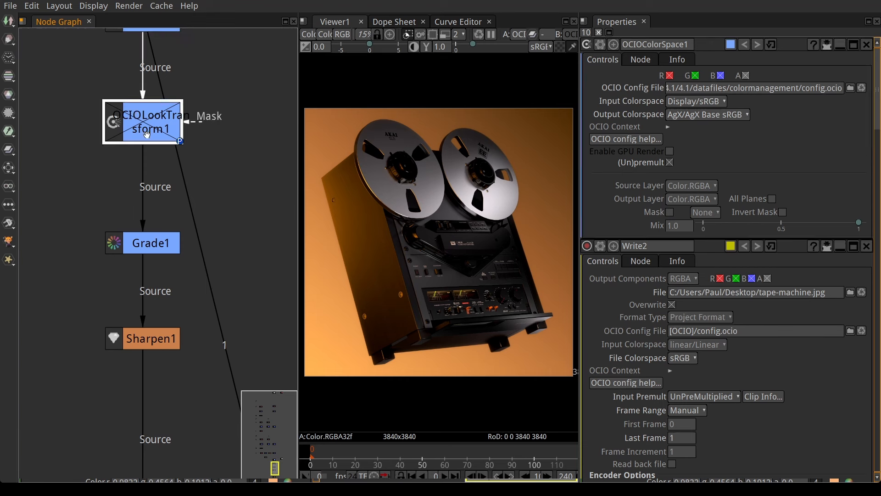
pyautogui.moveTo(147, 129); pyautogui.dragTo(144, 131)
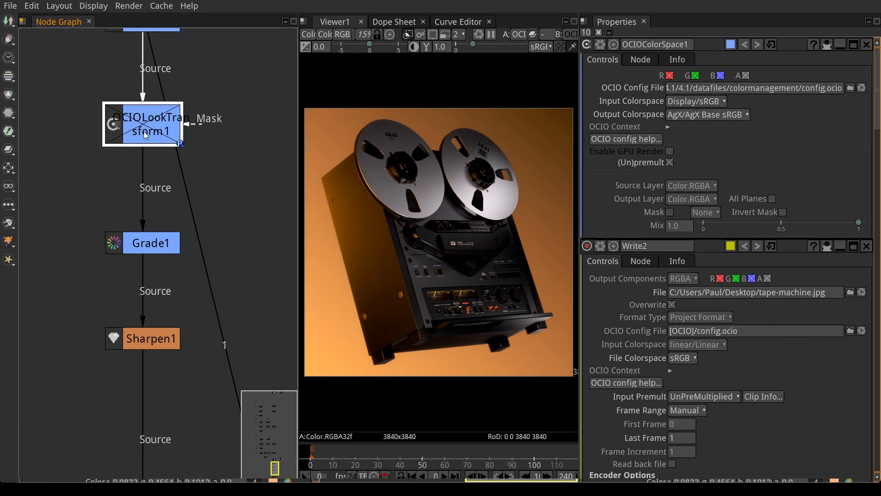
pyautogui.press('d')
pyautogui.doubleClick(145, 132)
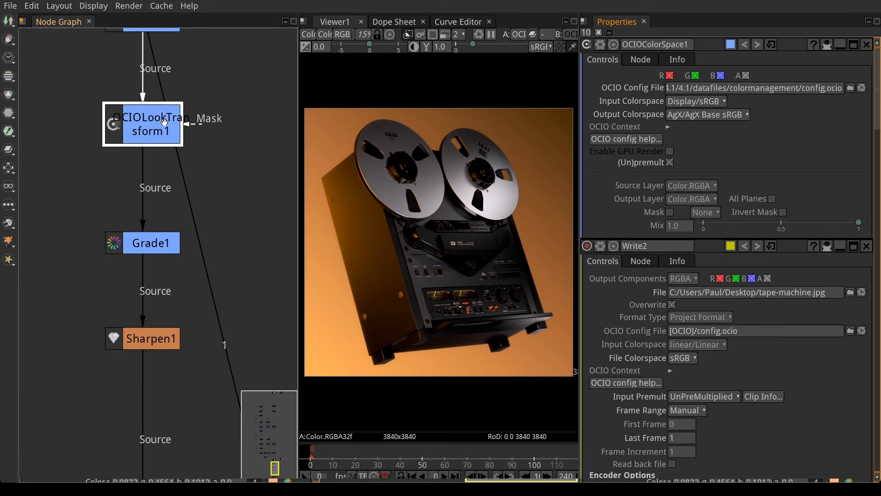
pyautogui.press('d')
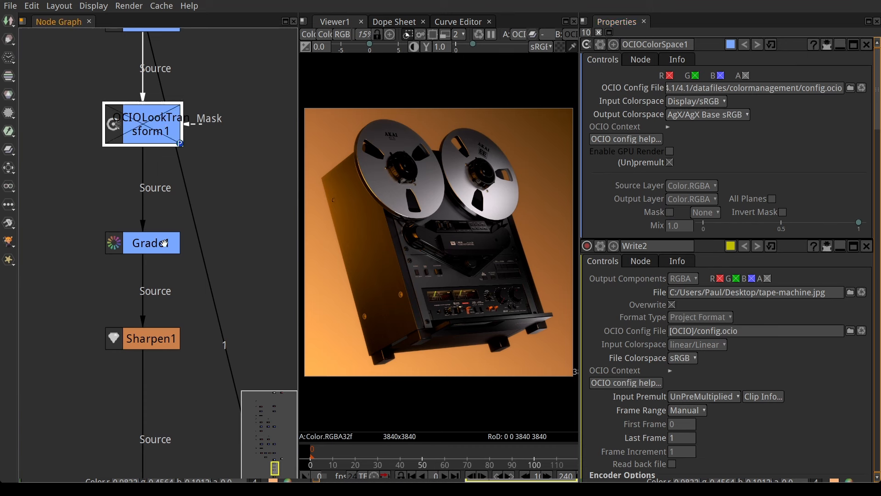
# Show the Grade1 node in the viewer and open its grading properties
pyautogui.click(158, 246)
pyautogui.press('1')
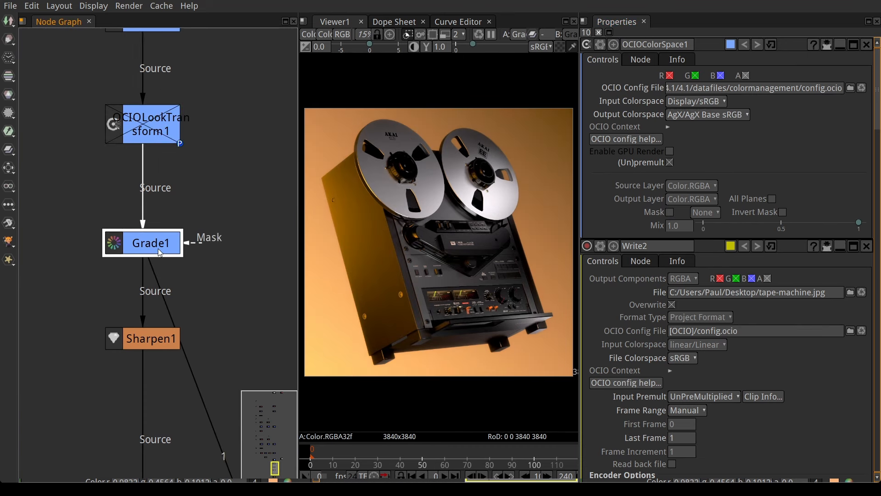
pyautogui.doubleClick(158, 249)
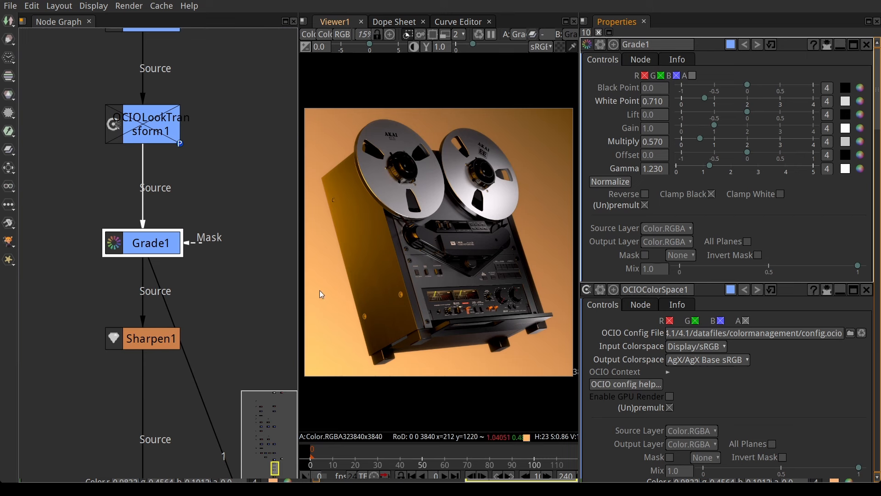
# Show the Sharpen1 node in the viewer
pyautogui.click(157, 339)
pyautogui.press('1')
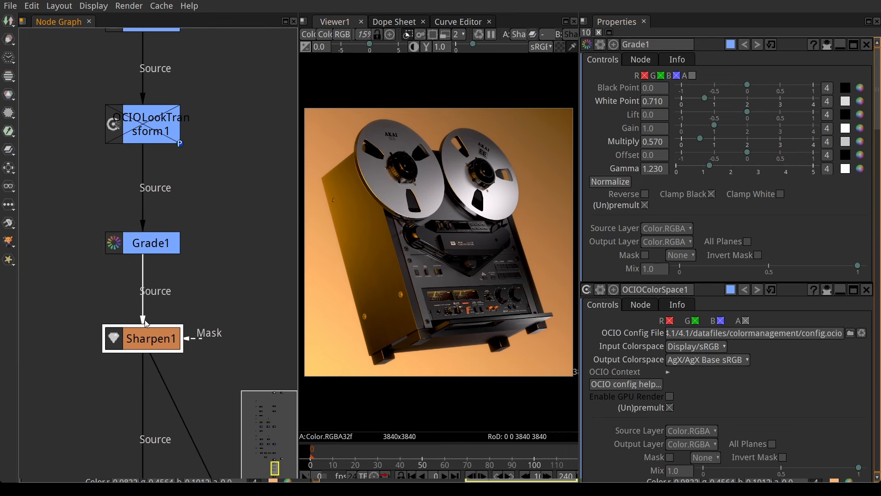
# Select the Write2 output node for tape-machine.jpg and maximize the viewer to inspect the sharpened image
pyautogui.moveTo(159, 361); pyautogui.dragTo(133, 82, button='middle')
pyautogui.scroll(-4, 151, 271)
pyautogui.click(152, 272)
pyautogui.scroll(5, 151, 272)
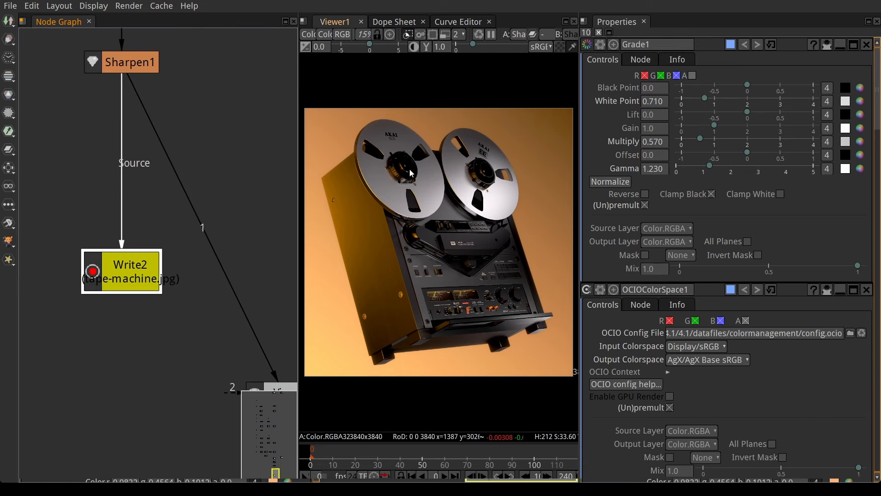
pyautogui.press('space')
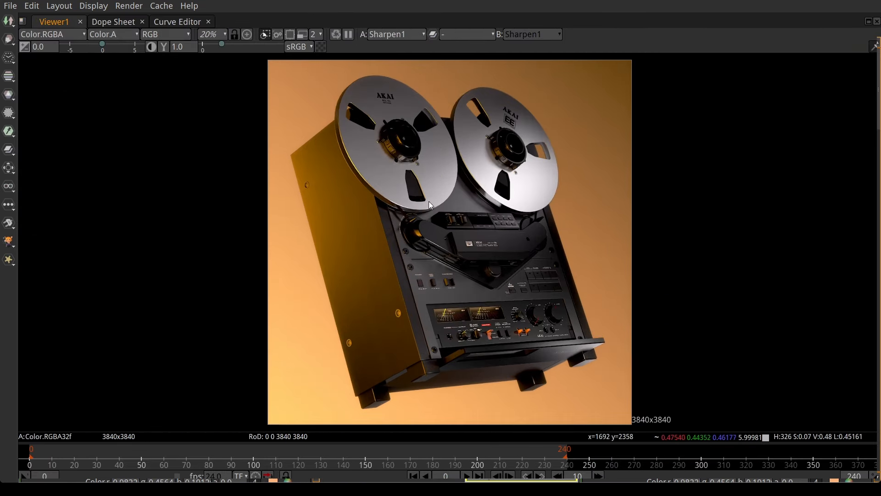